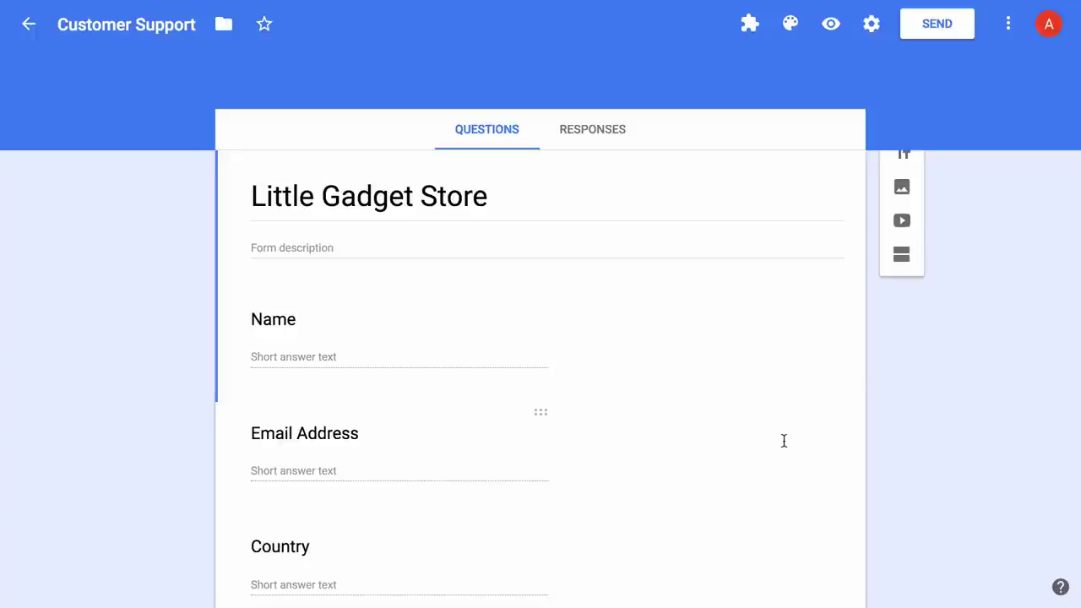
# Scroll through the Little Gadget Store form's questions and return to the top.
pyautogui.scroll(-1, 784, 440)
pyautogui.scroll(-4, 784, 440)
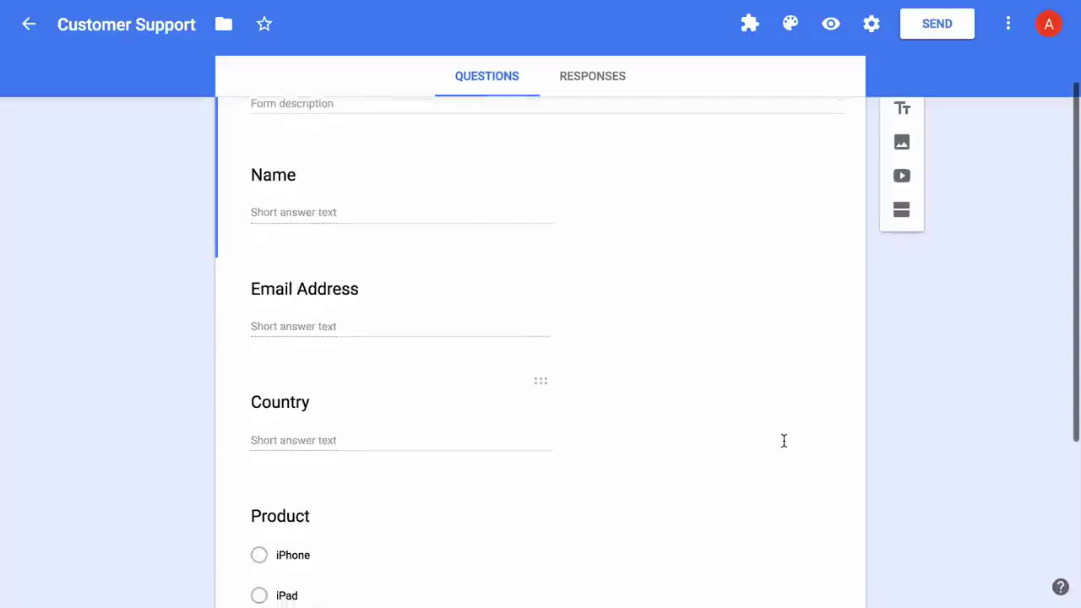
pyautogui.scroll(-4, 784, 444)
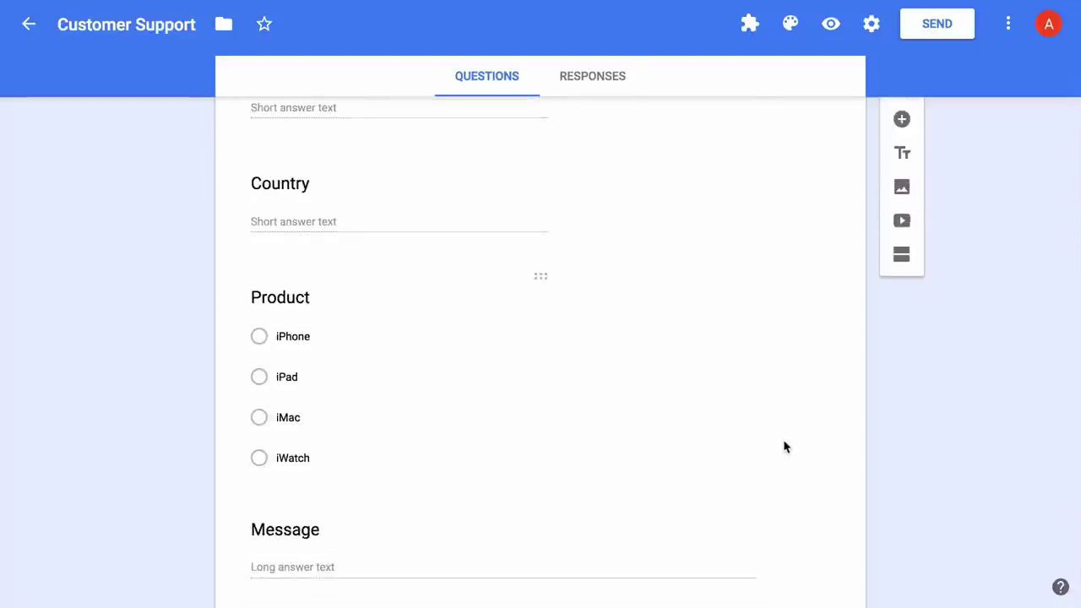
pyautogui.scroll(10, 784, 440)
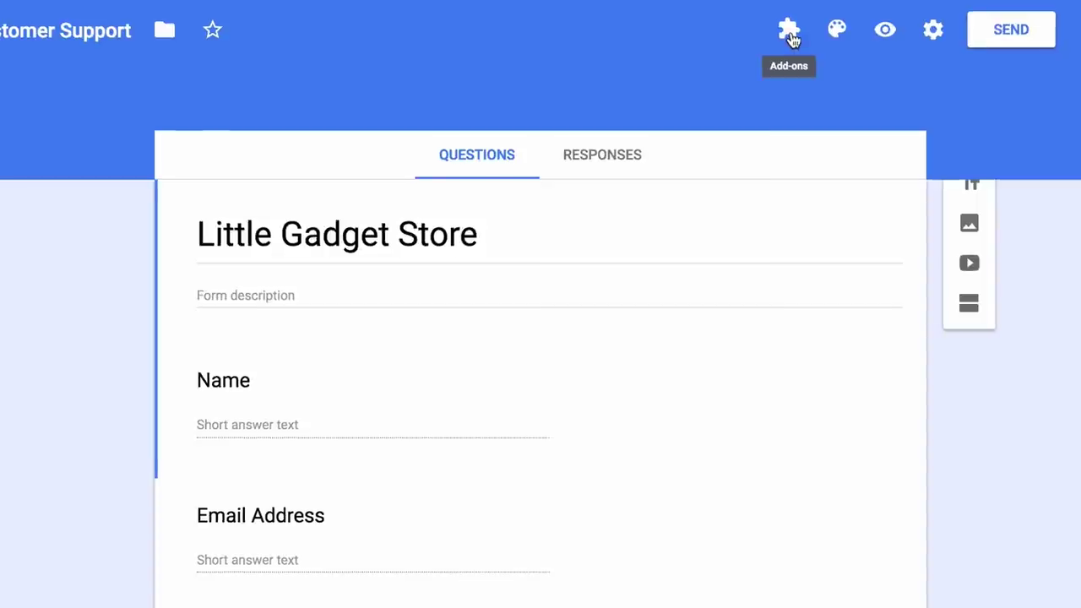
# Launch Email Notifications for Forms from Add-ons and start a new email notification rule.
pyautogui.click(790, 36)
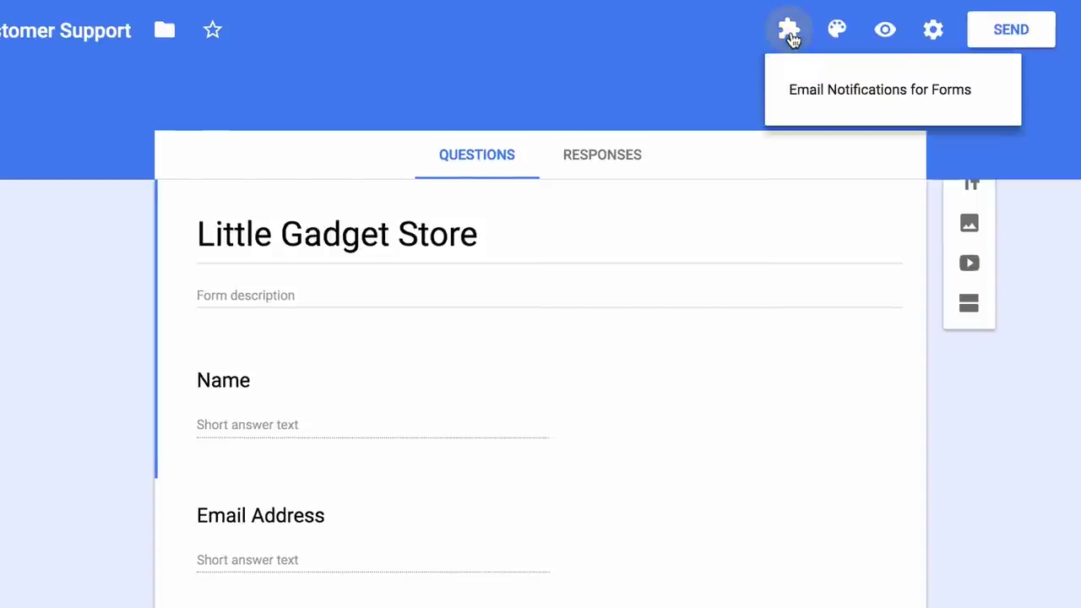
pyautogui.click(991, 98)
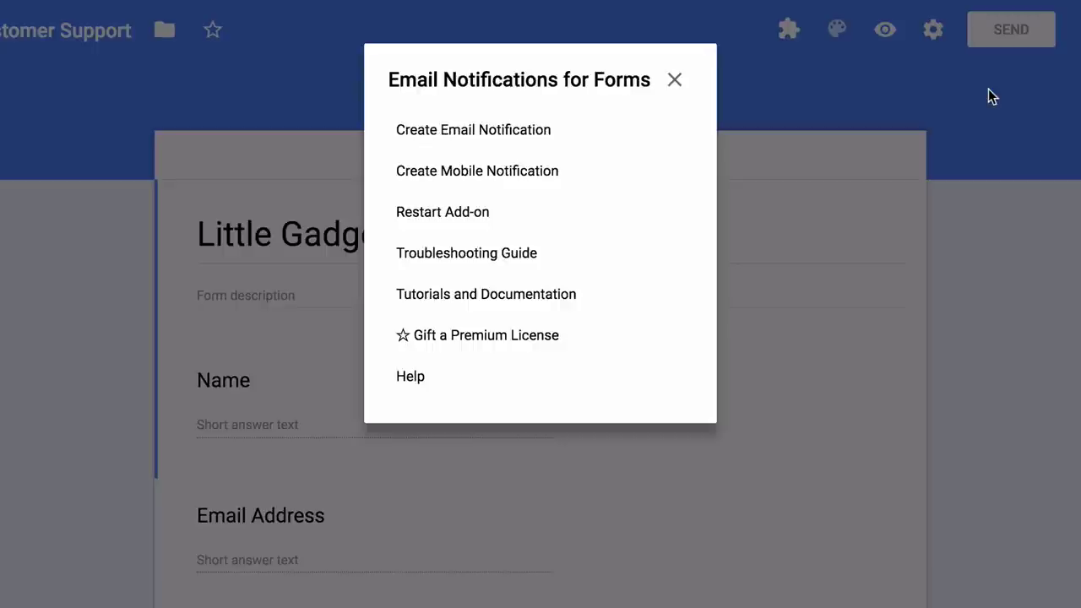
pyautogui.click(553, 133)
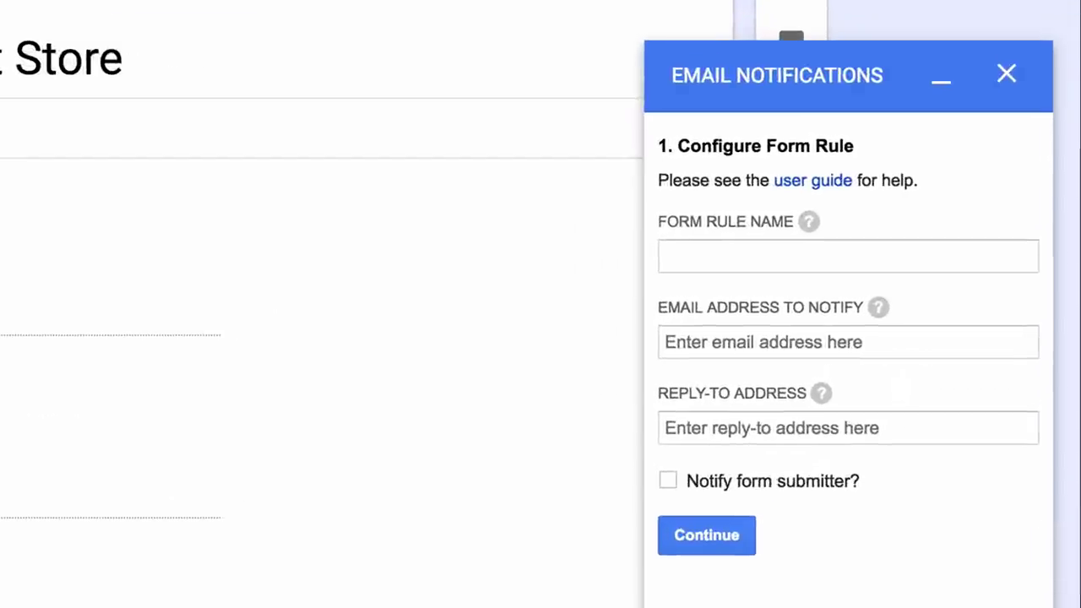
# Name the rule 'Notify Form Owner and Form Respondent' and use the owner's email as notify and reply-to address.
pyautogui.click(848, 256)
pyautogui.write('Notify ')
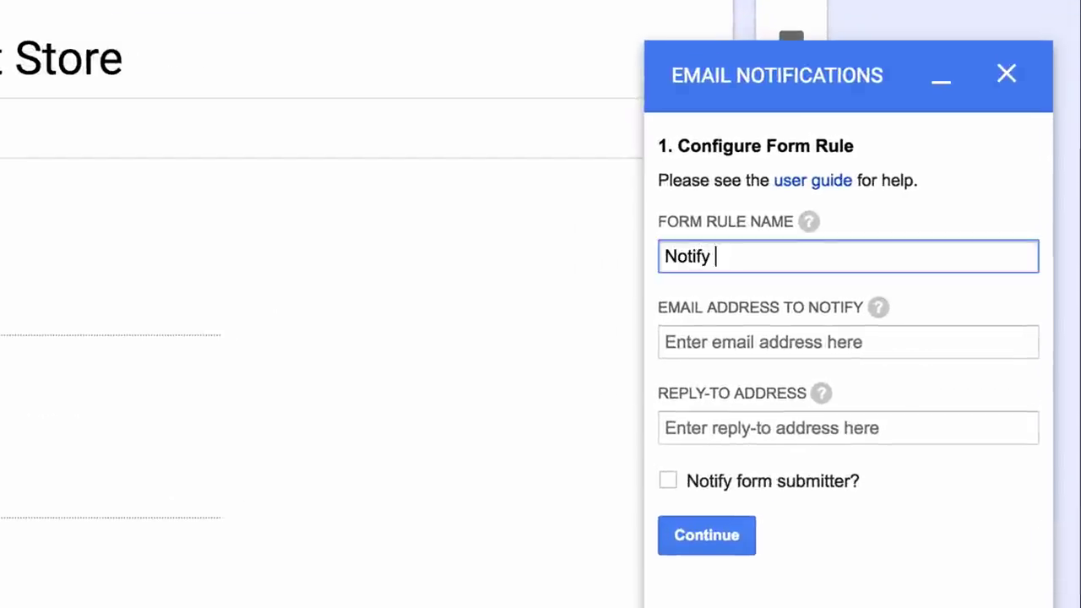
pyautogui.write('Form Owner an')
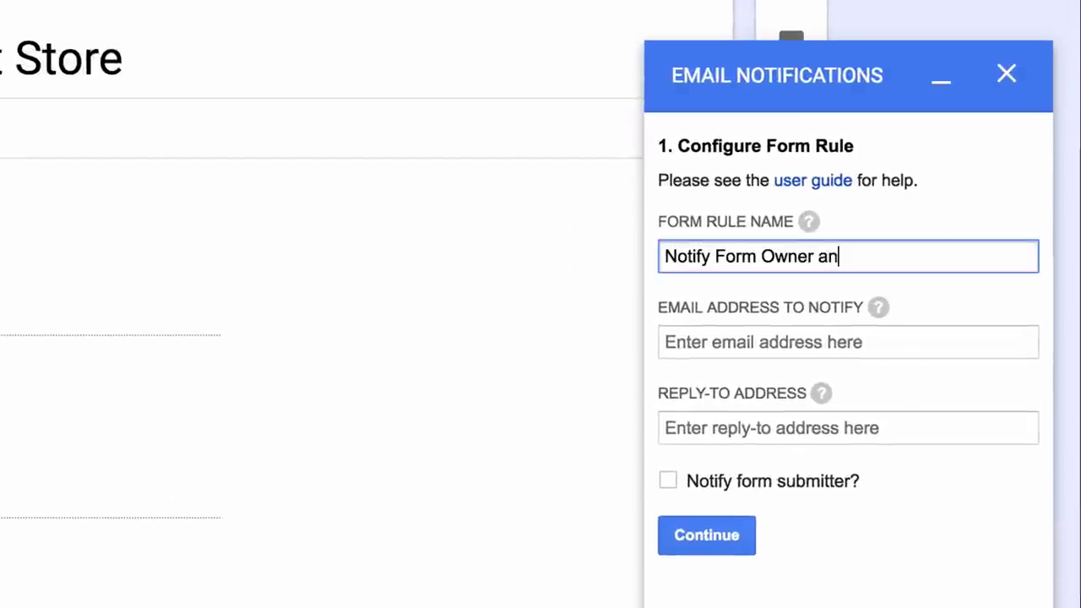
pyautogui.write('d Form Respondent')
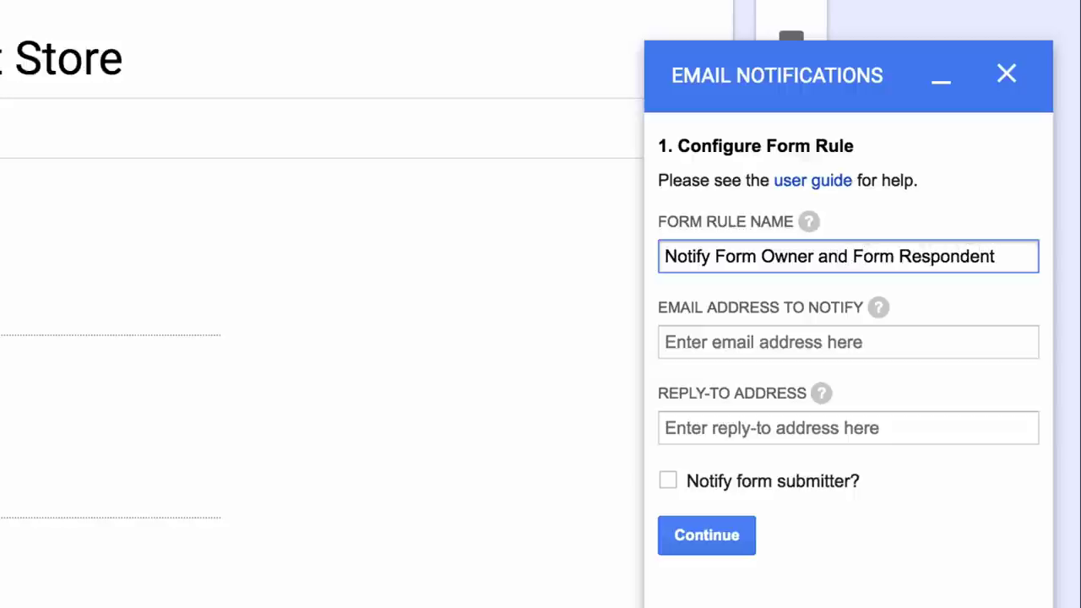
pyautogui.click(834, 341)
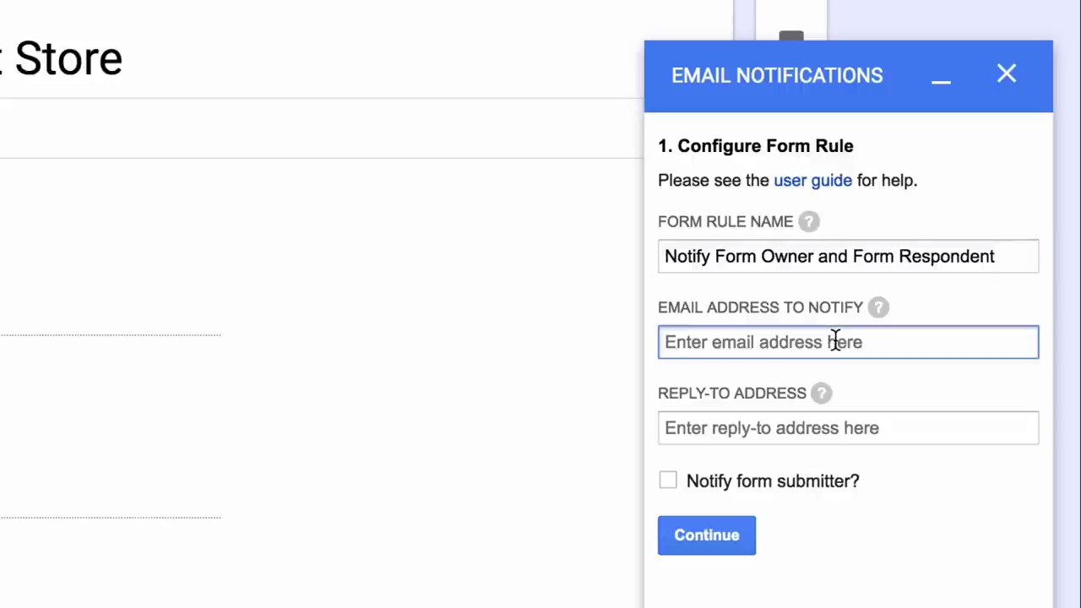
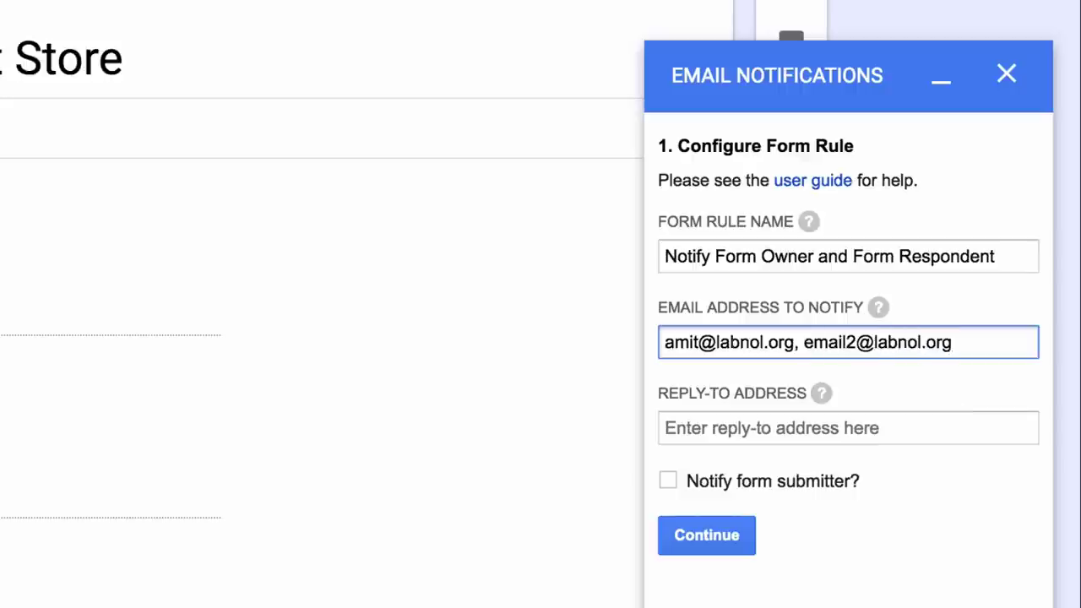
pyautogui.hotkey('shift', 'Left')
pyautogui.hotkey('shift', 'Left')
pyautogui.hotkey('shift', 'Left')
pyautogui.hotkey('shift', 'Left')
pyautogui.hotkey('shift', 'Left')
pyautogui.hotkey('shift', 'Left')
pyautogui.hotkey('shift', 'Left')
pyautogui.hotkey('shift', 'Left')
pyautogui.hotkey('shift', 'Left')
pyautogui.hotkey('shift', 'Left')
pyautogui.hotkey('shift', 'Left')
pyautogui.hotkey('shift', 'Left')
pyautogui.hotkey('shift', 'Left')
pyautogui.hotkey('shift', 'Left')
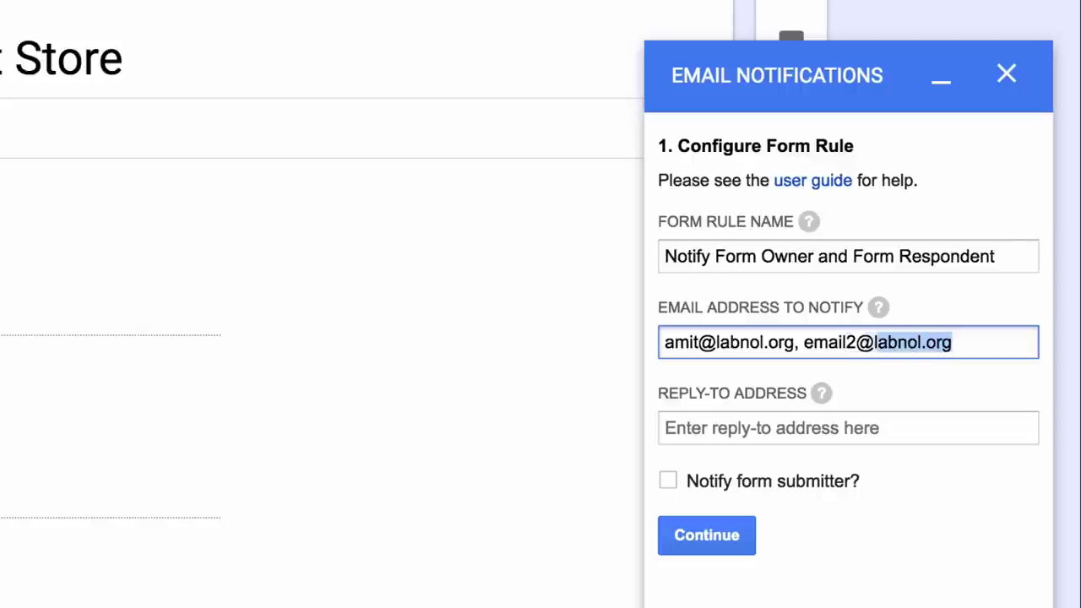
pyautogui.hotkey('shift', 'Left')
pyautogui.hotkey('shift', 'Left')
pyautogui.hotkey('shift', 'Left')
pyautogui.hotkey('shift', 'Left')
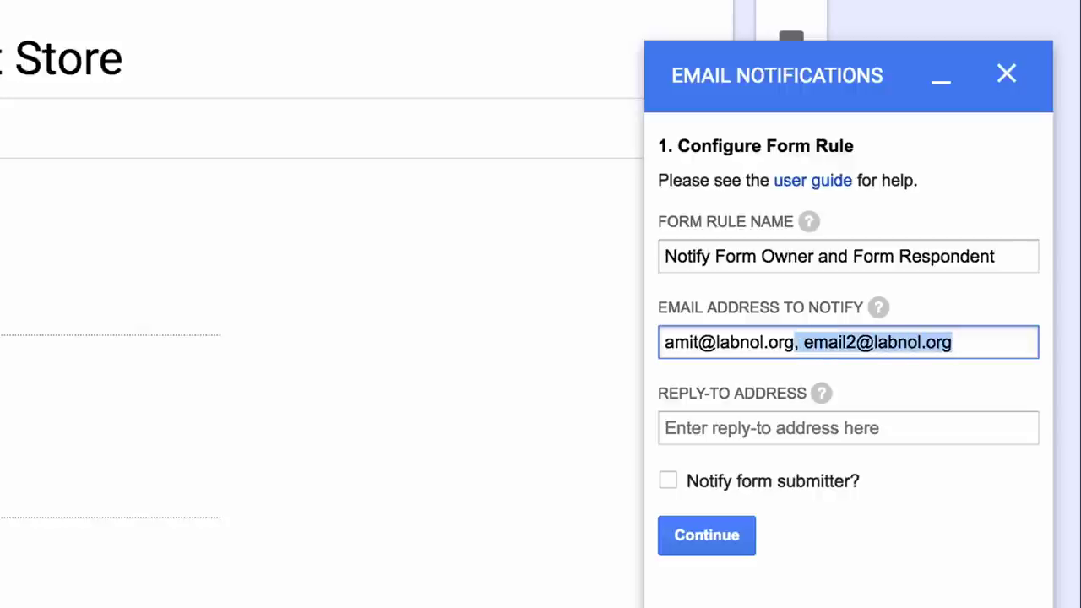
pyautogui.press('BackSpace')
pyautogui.press('Tab')
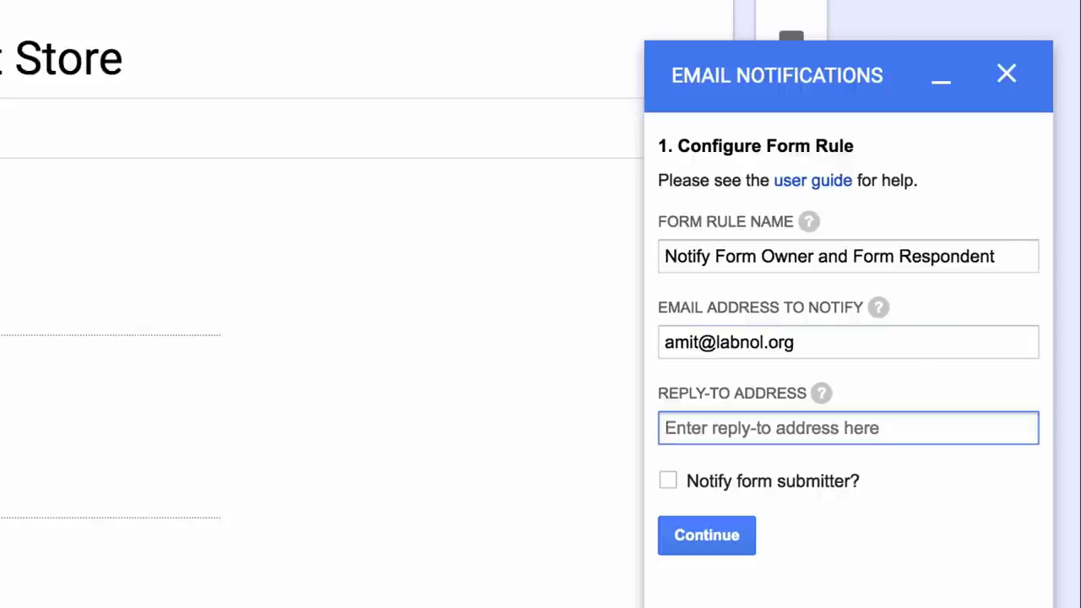
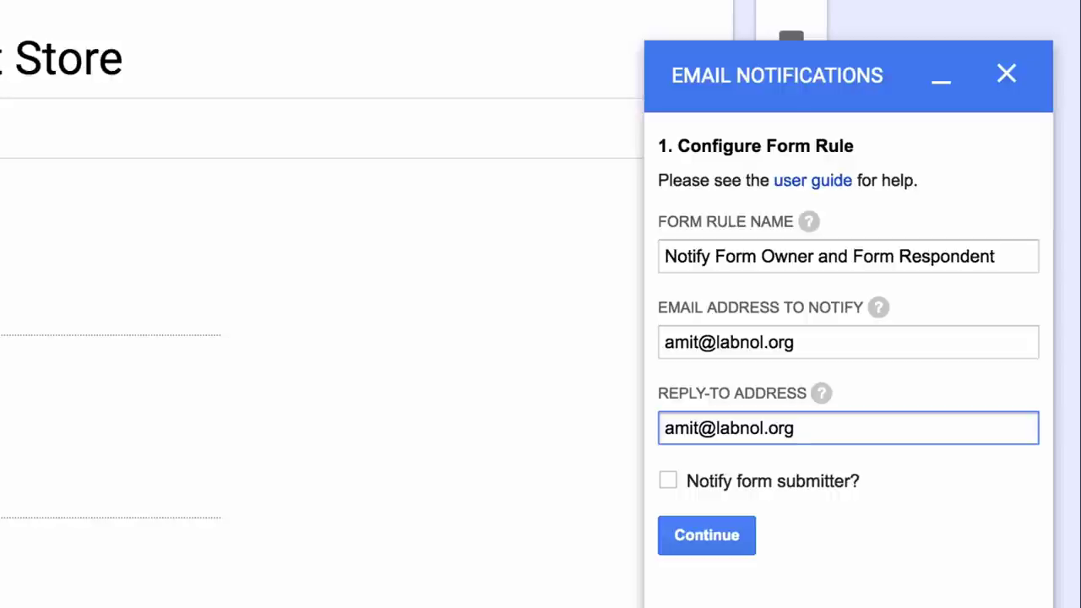
# Also notify the form submitter via the Email Address question and continue to the template.
pyautogui.click(668, 368)
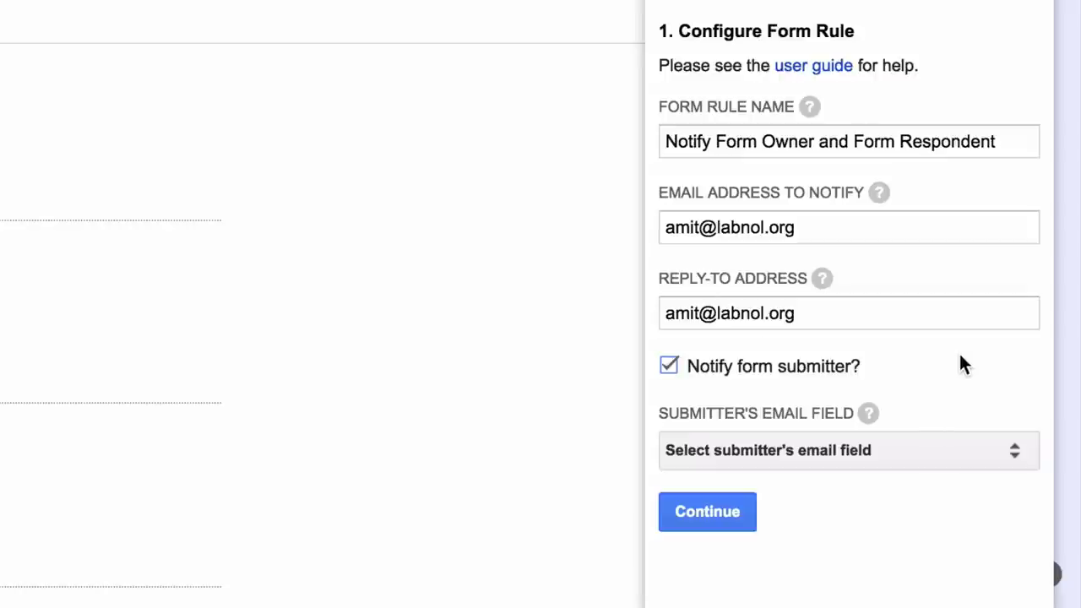
pyautogui.click(951, 450)
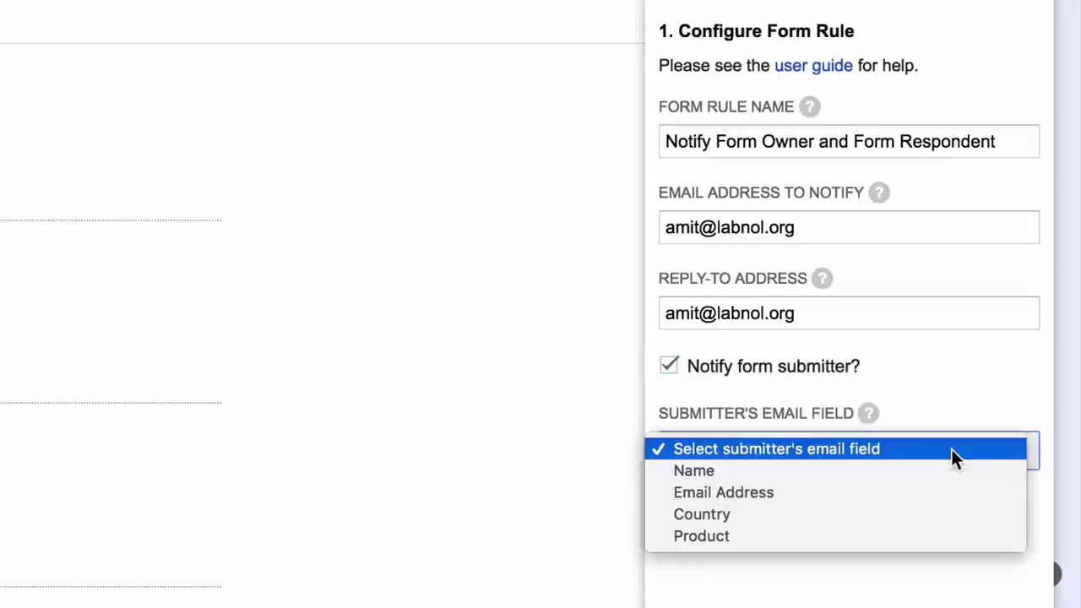
pyautogui.click(943, 492)
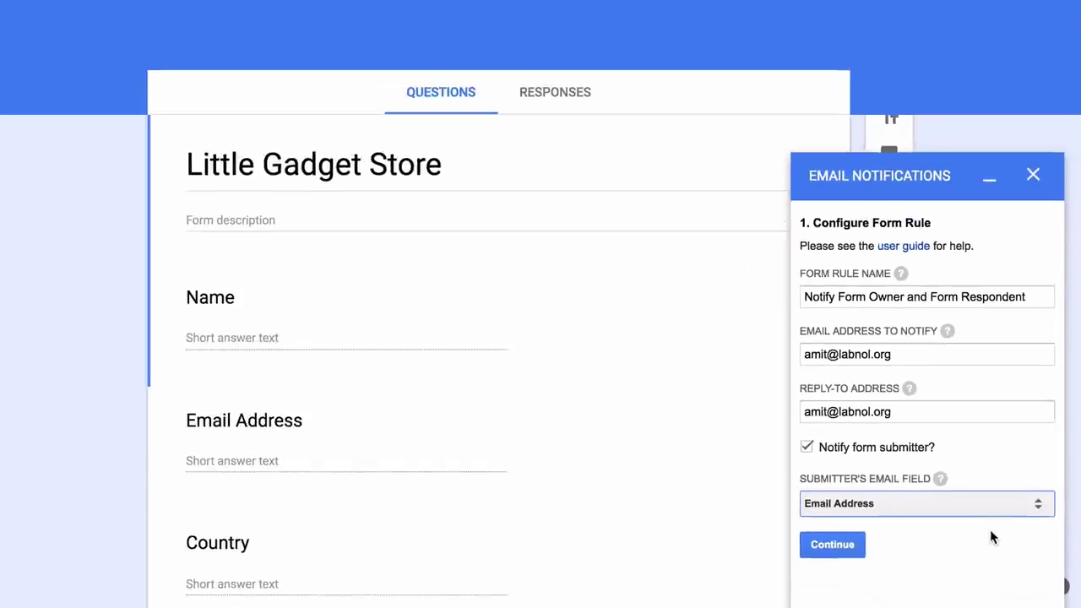
pyautogui.click(832, 545)
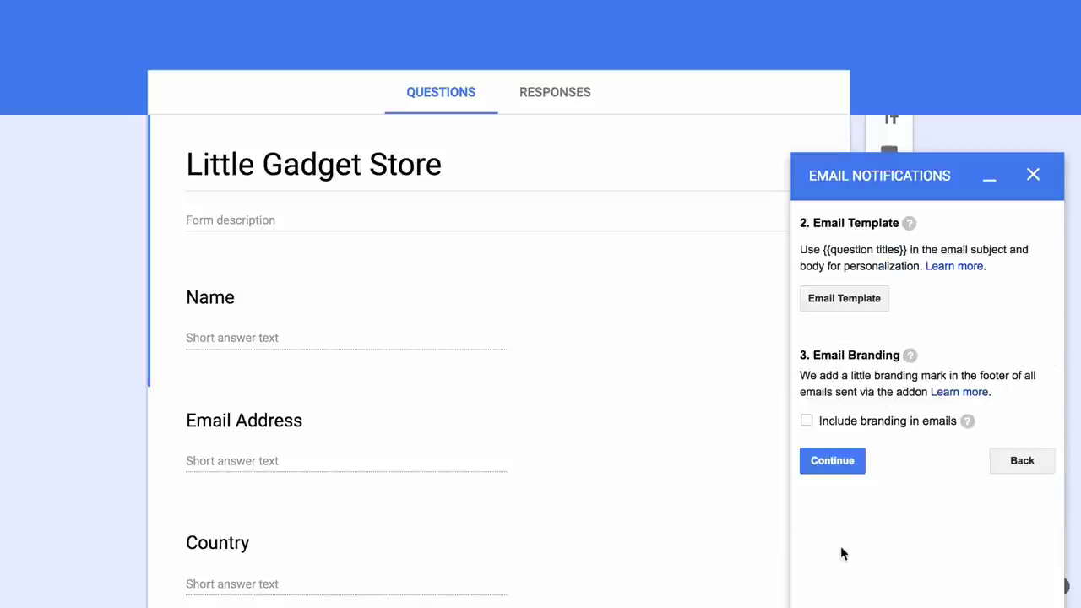
# Open the Email Template designer, collapse the side panel, and set the sender email to the account's alias.
pyautogui.click(845, 298)
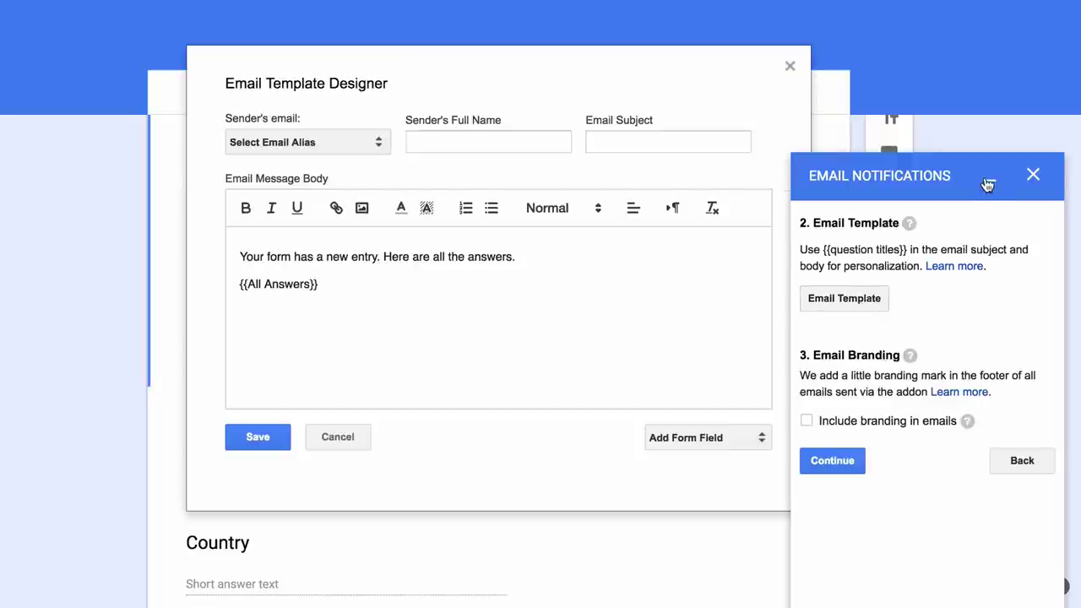
pyautogui.click(988, 184)
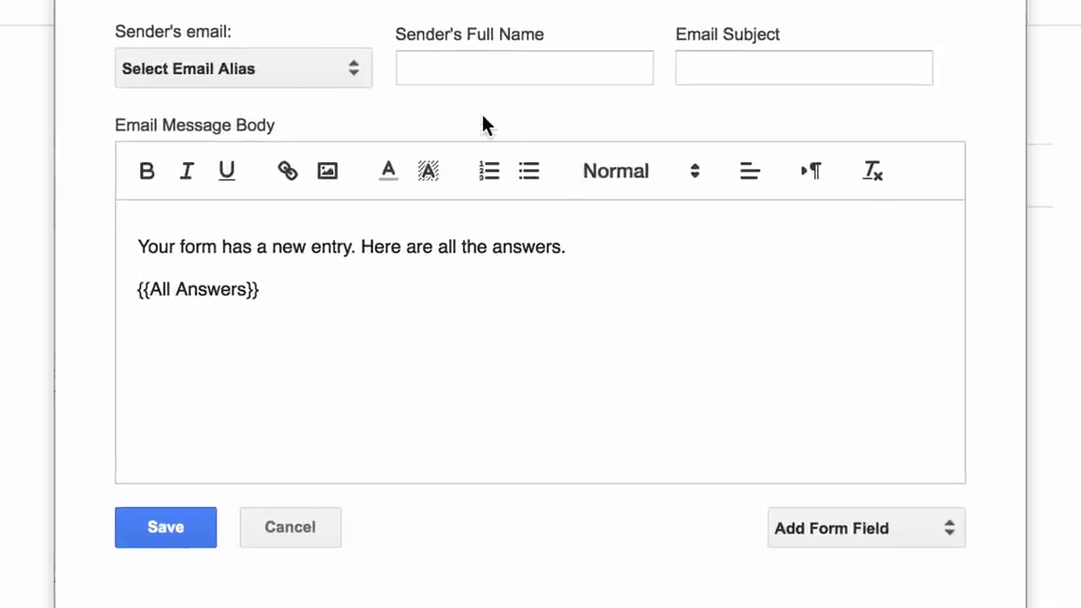
pyautogui.click(309, 75)
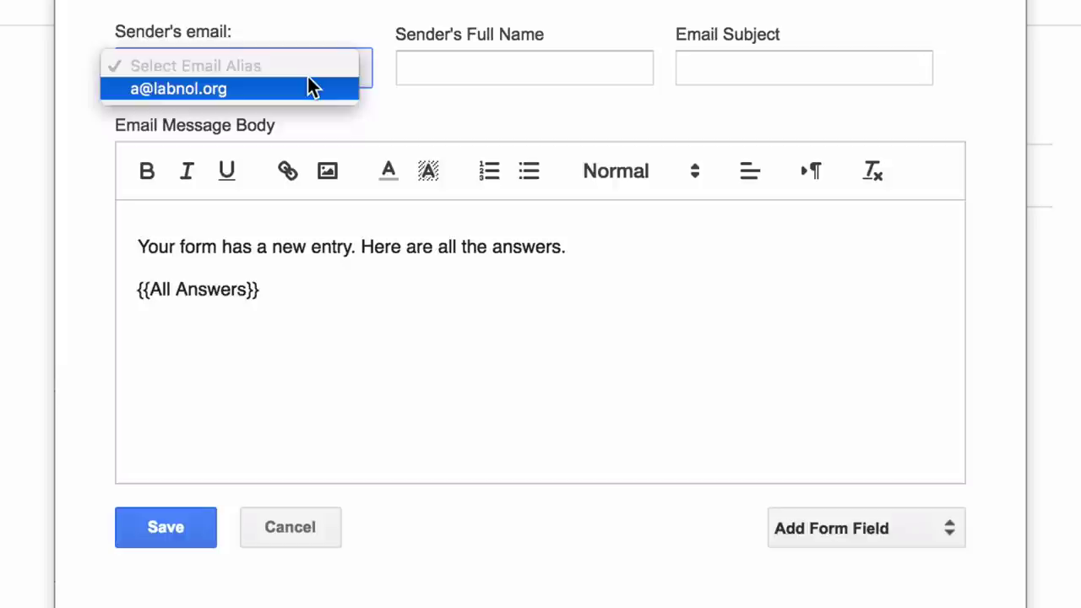
pyautogui.click(309, 87)
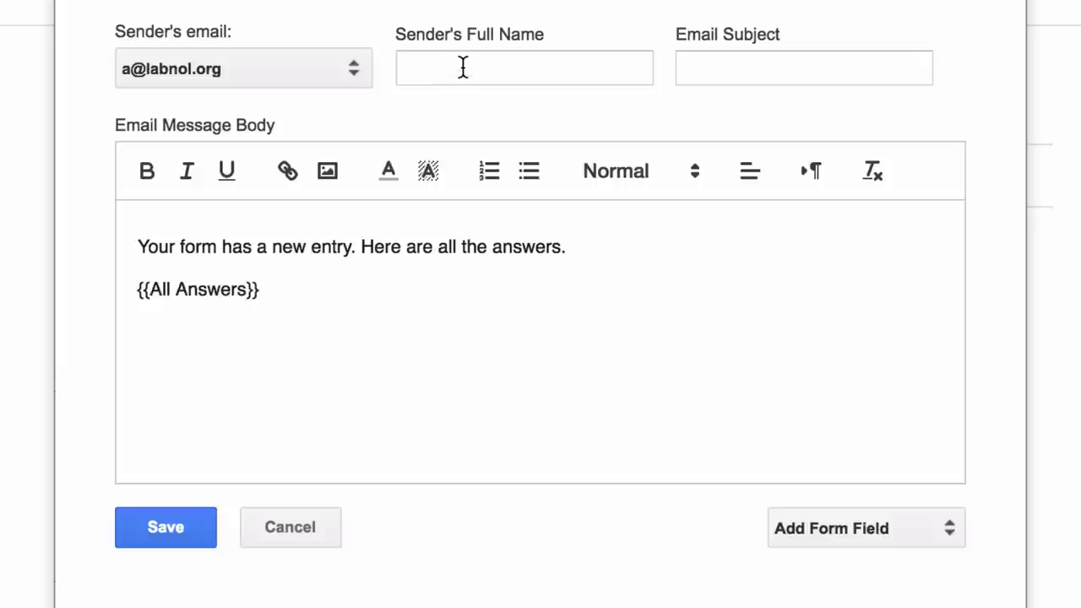
# Set sender name 'Little Gadget Store' and subject 'New request from {{Name}} in {{Country}}'.
pyautogui.click(463, 68)
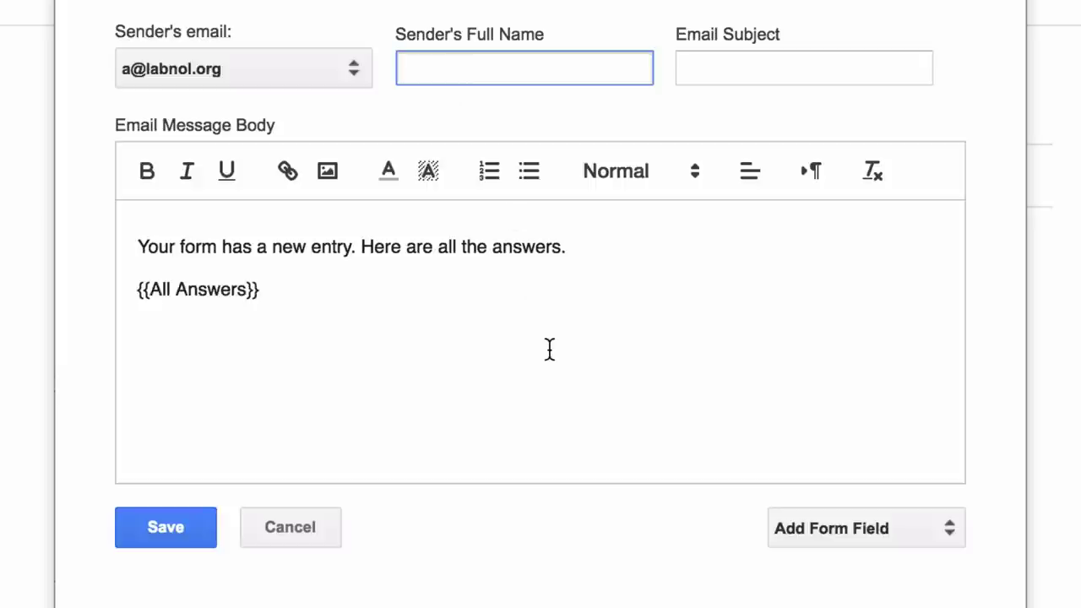
pyautogui.write('Little G')
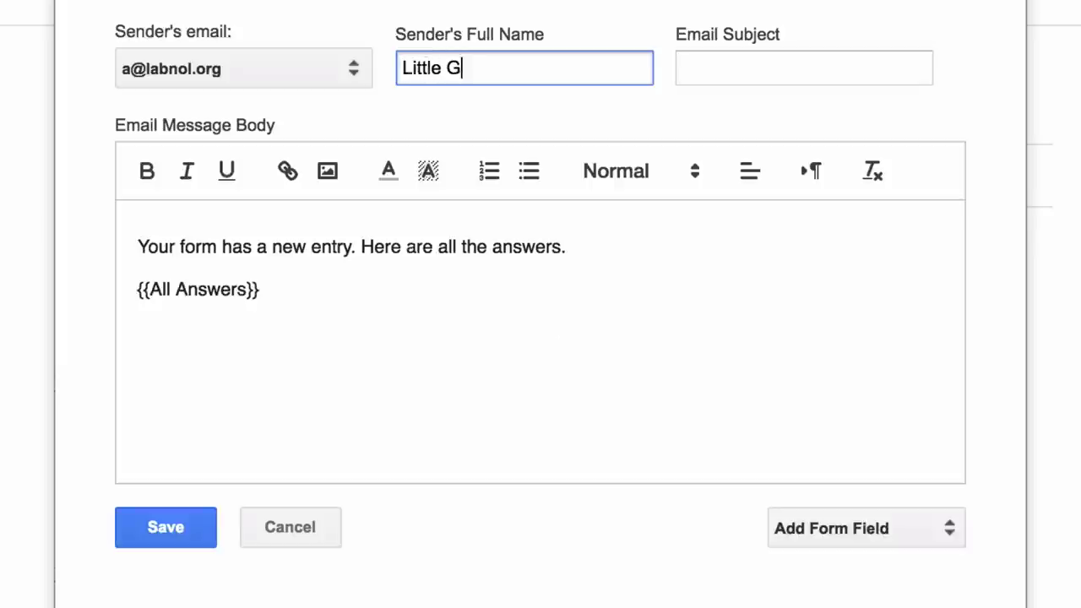
pyautogui.write('adget Store')
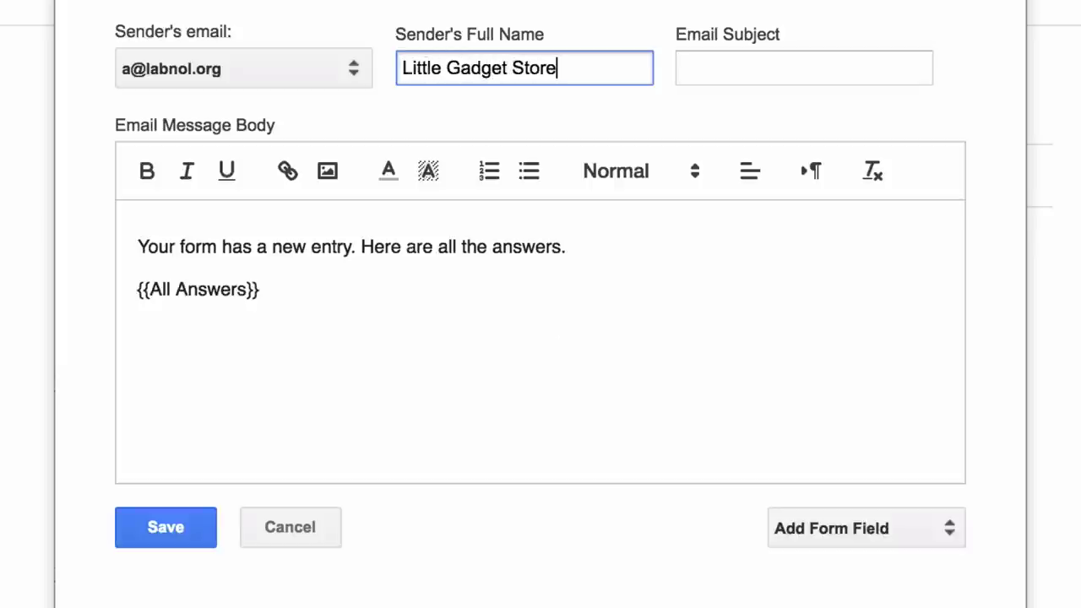
pyautogui.click(775, 72)
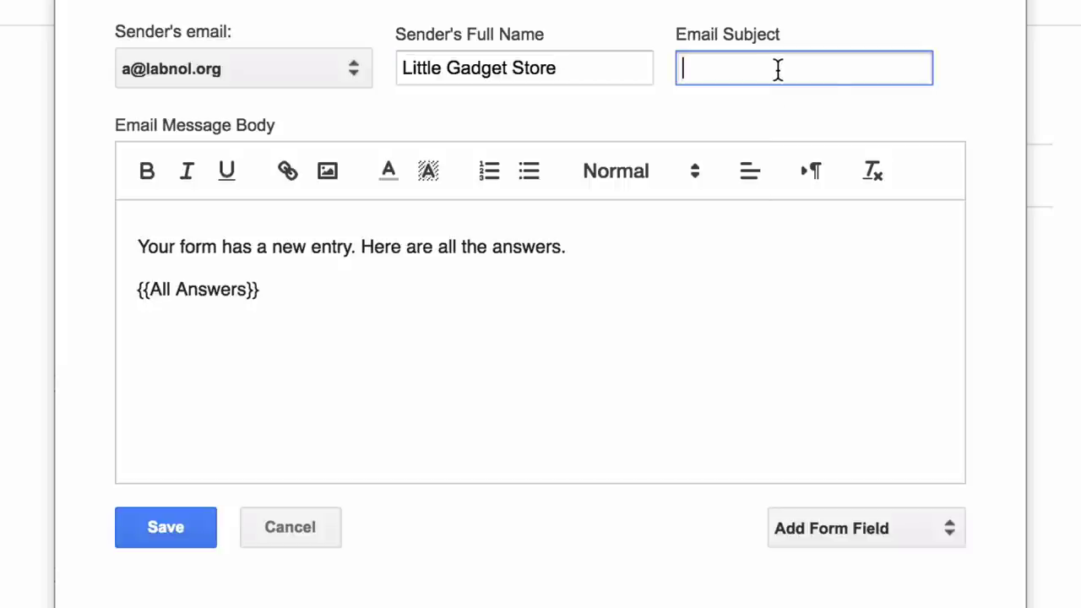
pyautogui.click(976, 105)
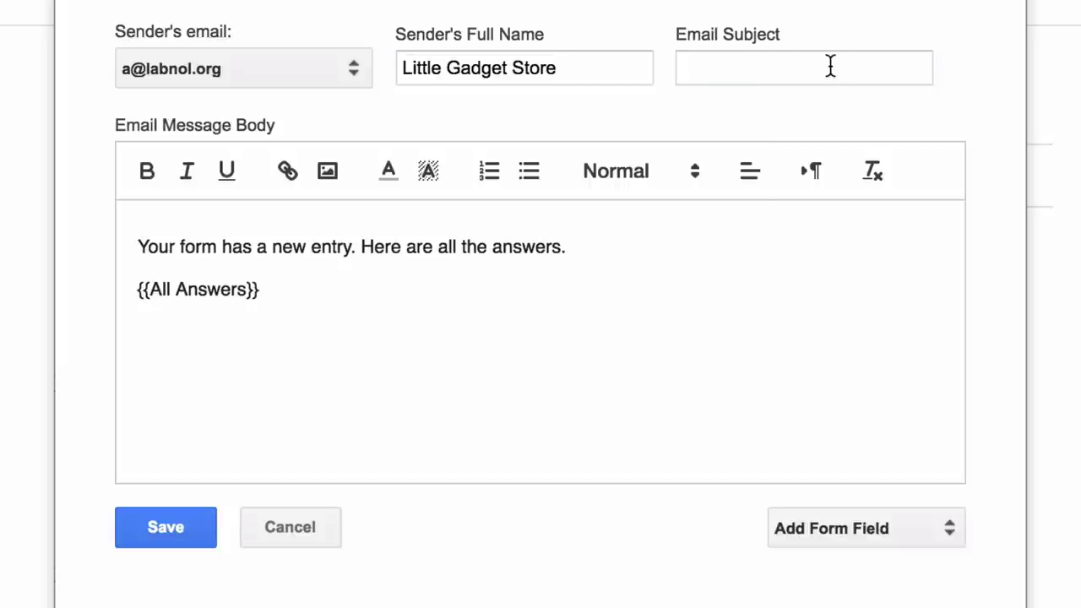
pyautogui.click(830, 67)
pyautogui.write('You')
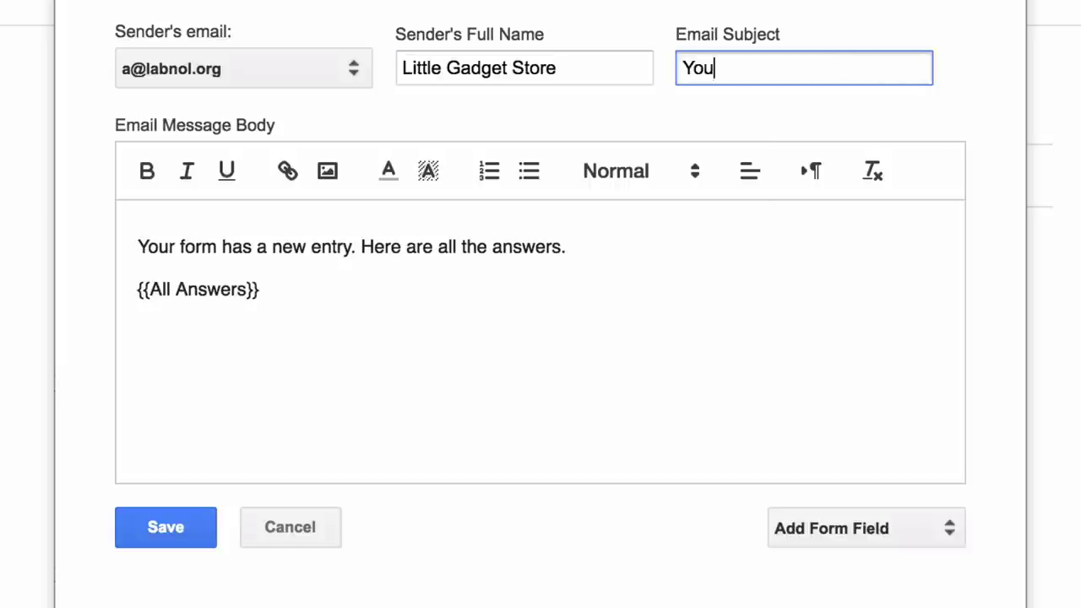
pyautogui.write('r request ')
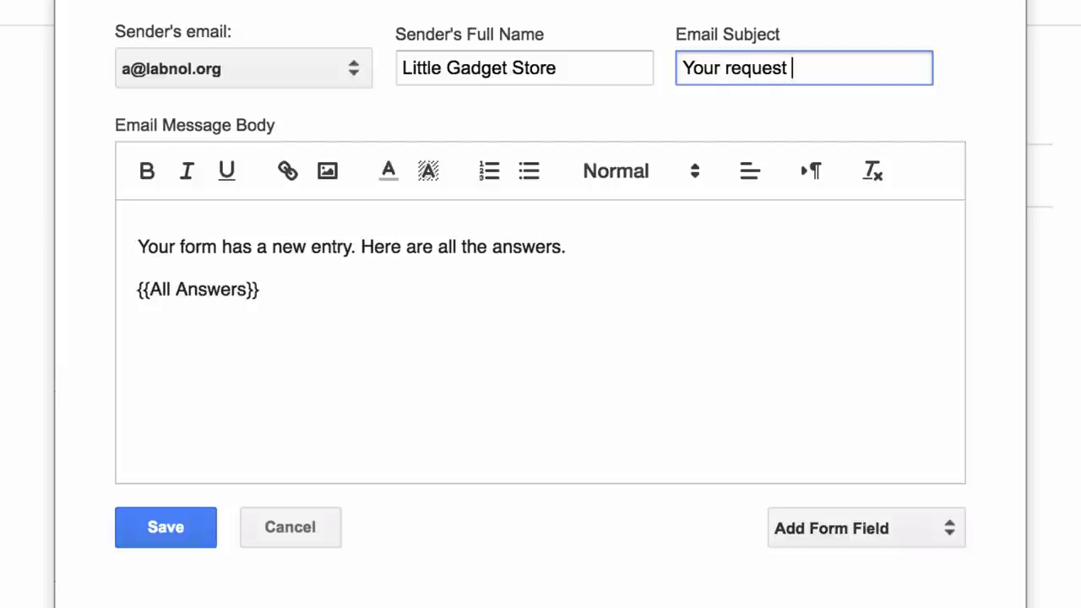
pyautogui.write('has been received')
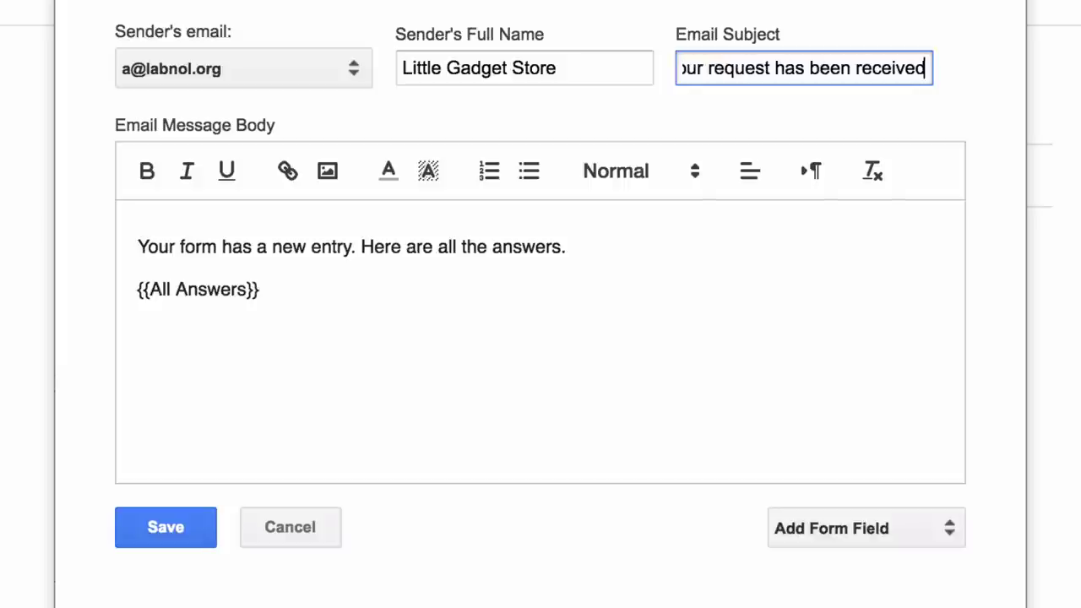
pyautogui.hotkey('ctrl', 'a')
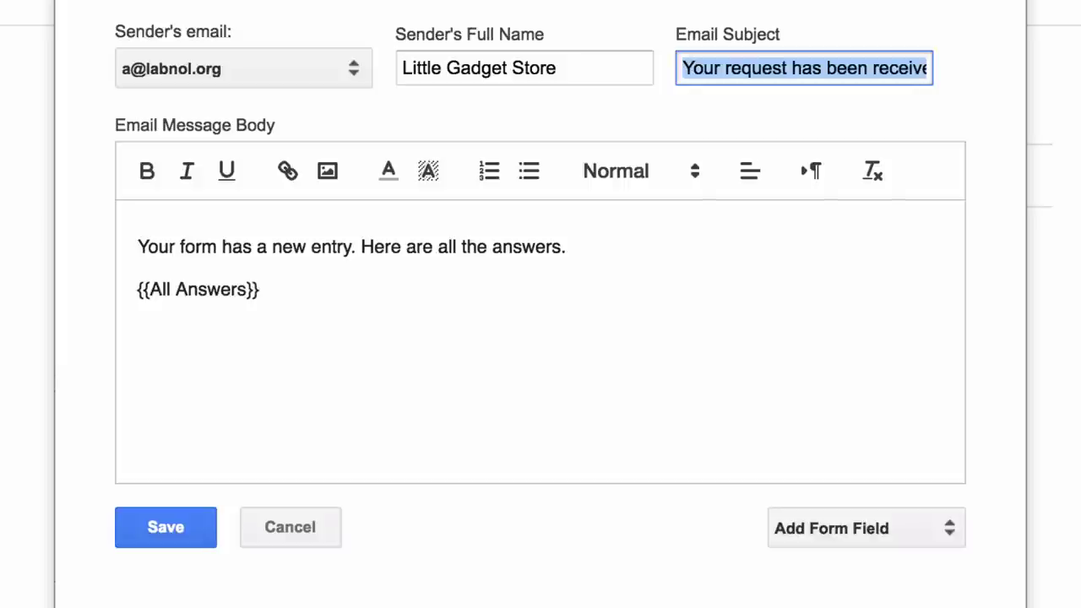
pyautogui.write('New')
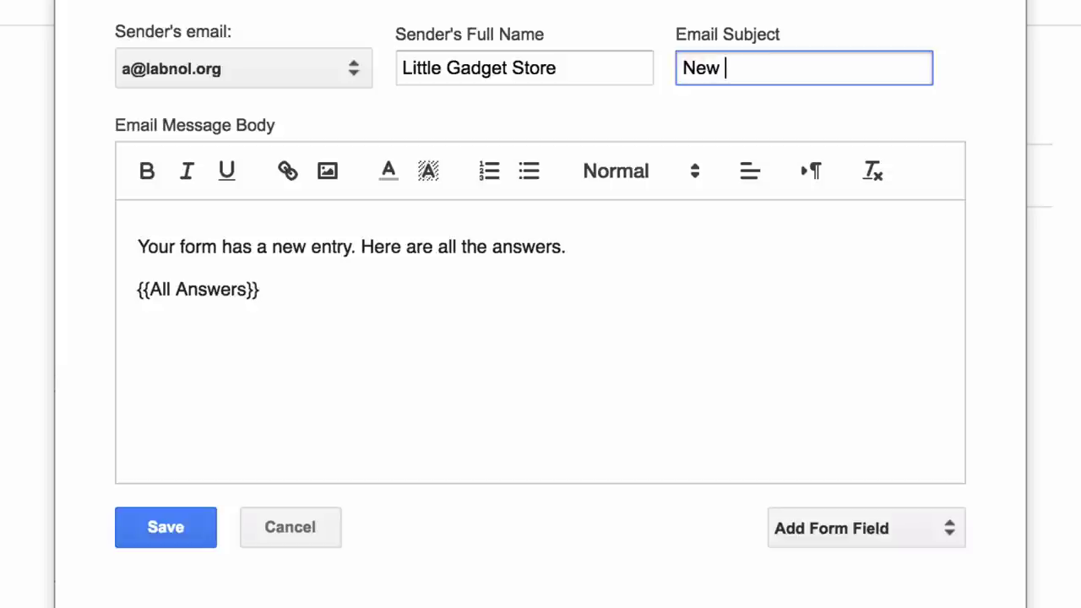
pyautogui.write(' request from ')
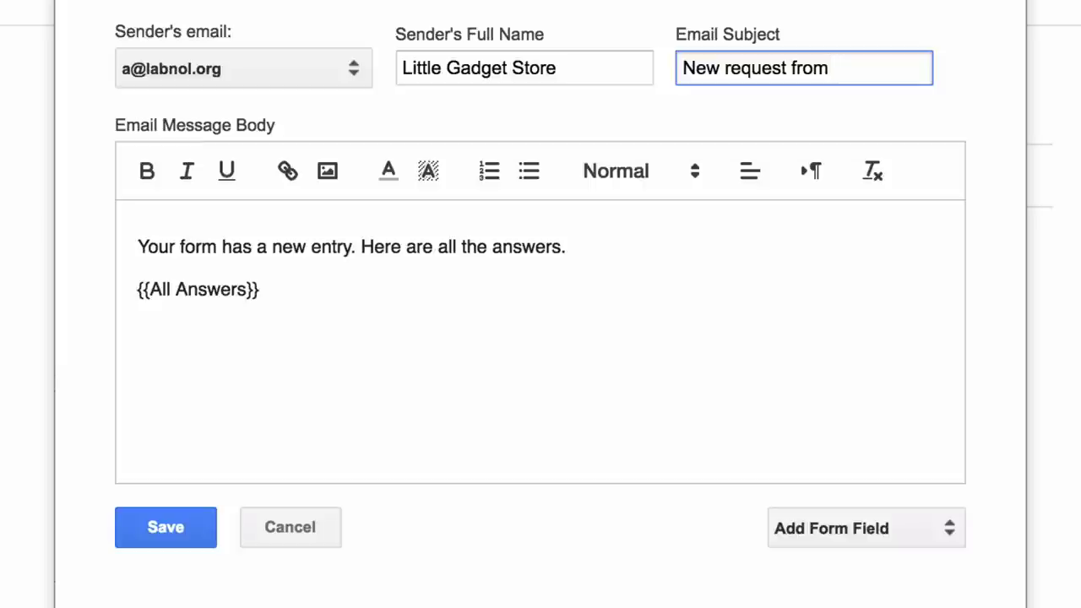
pyautogui.write('Name')
pyautogui.doubleClick(844, 68)
pyautogui.click(833, 67)
pyautogui.write('{{')
pyautogui.press('End')
pyautogui.write('}}')
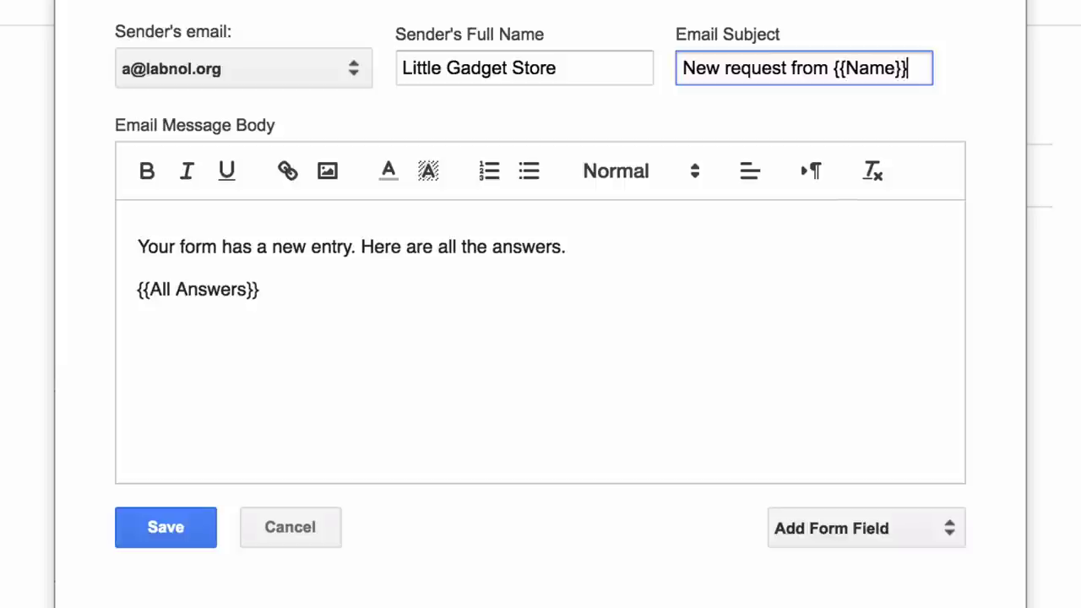
pyautogui.write(' in {{Country}}')
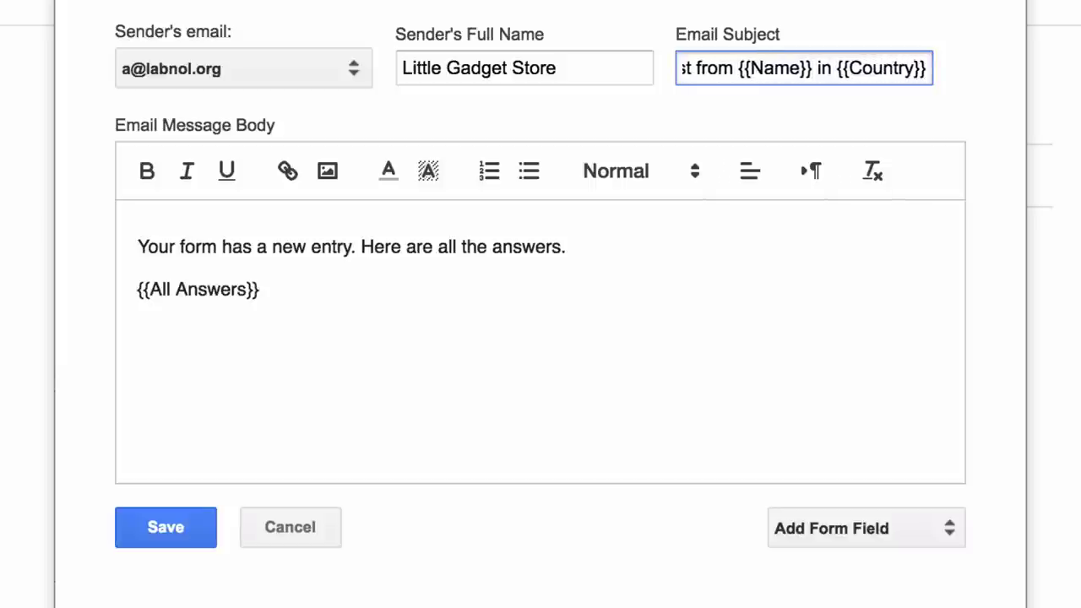
pyautogui.click(887, 115)
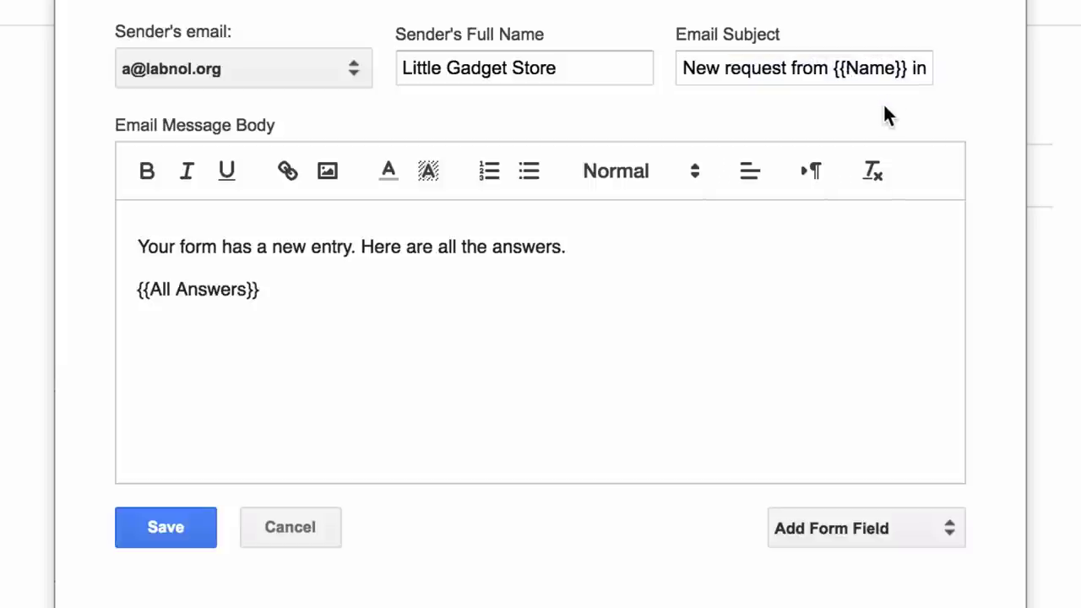
# Replace the default message body with the greeting 'Dear {{Name}},'.
pyautogui.hotkey('ctrl', 'a')
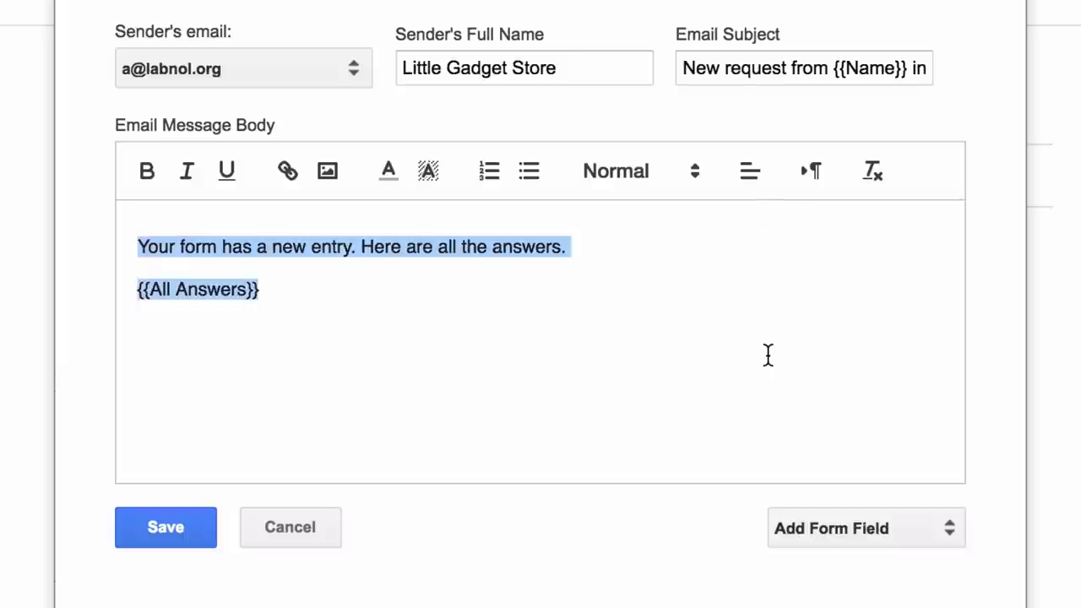
pyautogui.press('BackSpace')
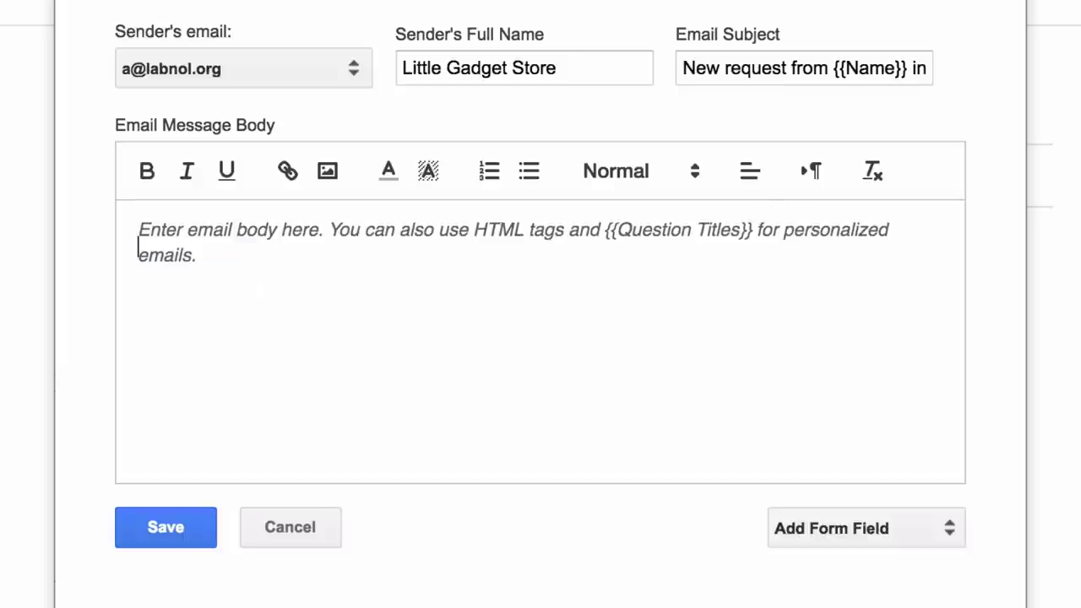
pyautogui.write('Dear')
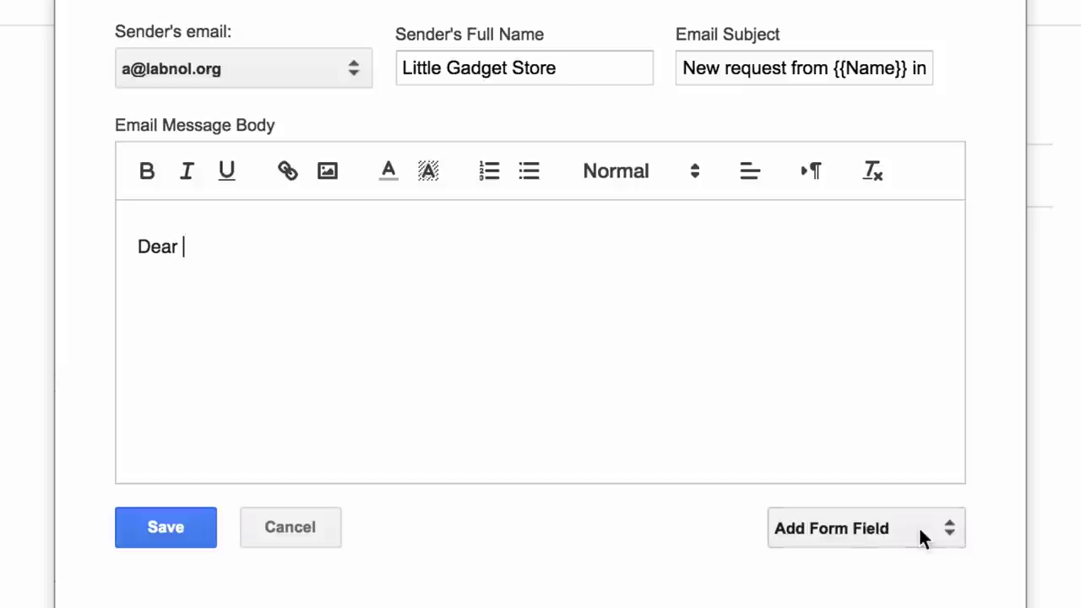
pyautogui.click(921, 534)
pyautogui.click(920, 569)
pyautogui.write(',')
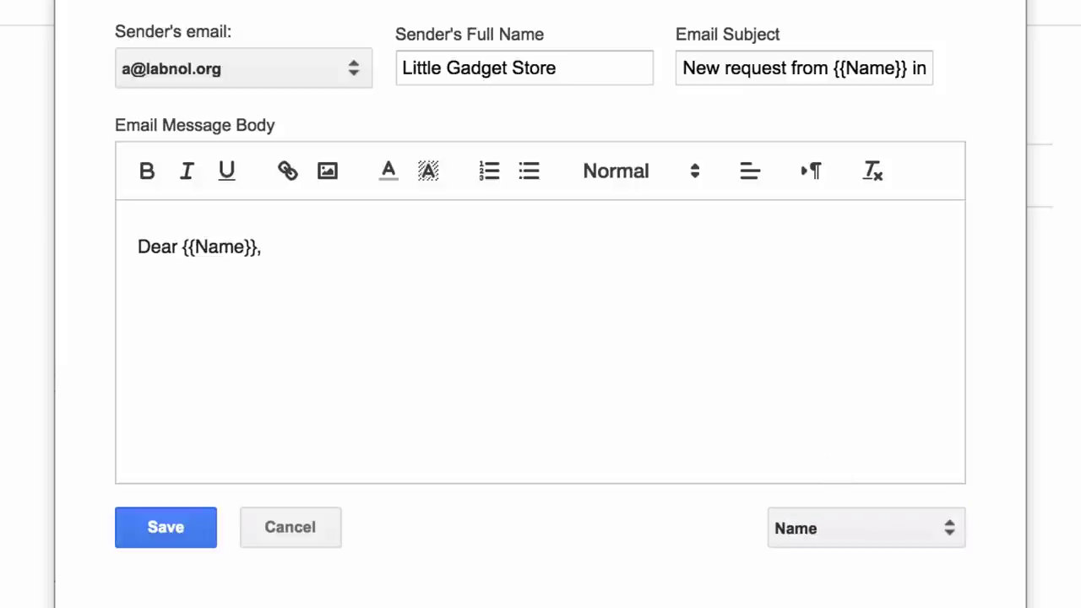
pyautogui.press('Return')
pyautogui.press('Return')
# Add 'Your request #{{Response Number}} has been received. We'll get back to you soon.' and {{All Answers}}.
pyautogui.write('Your request #')
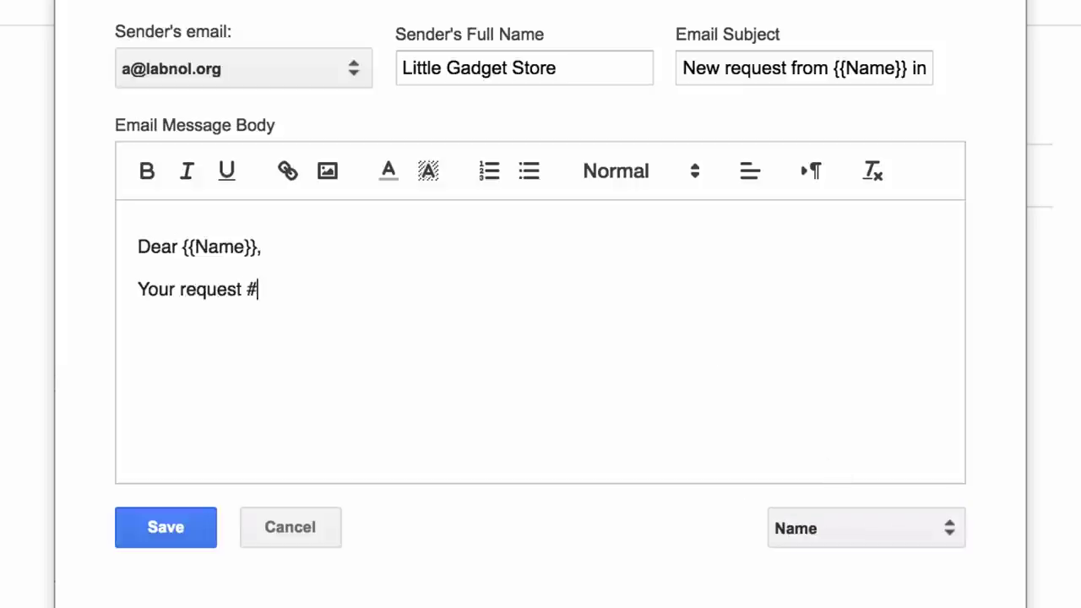
pyautogui.click(911, 536)
pyautogui.click(887, 604)
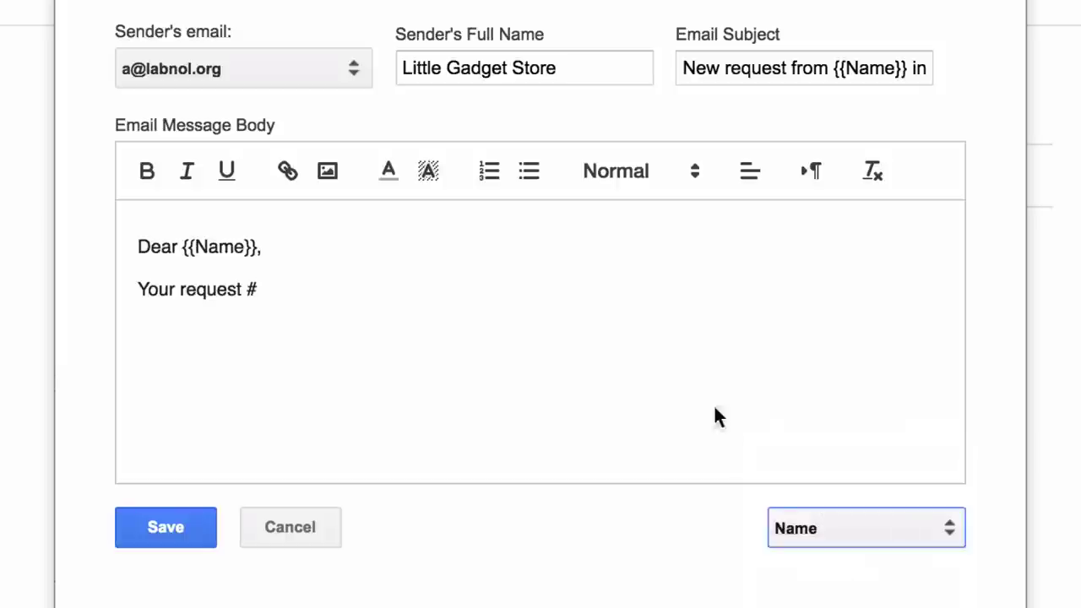
pyautogui.write("has been received. We'll get back ")
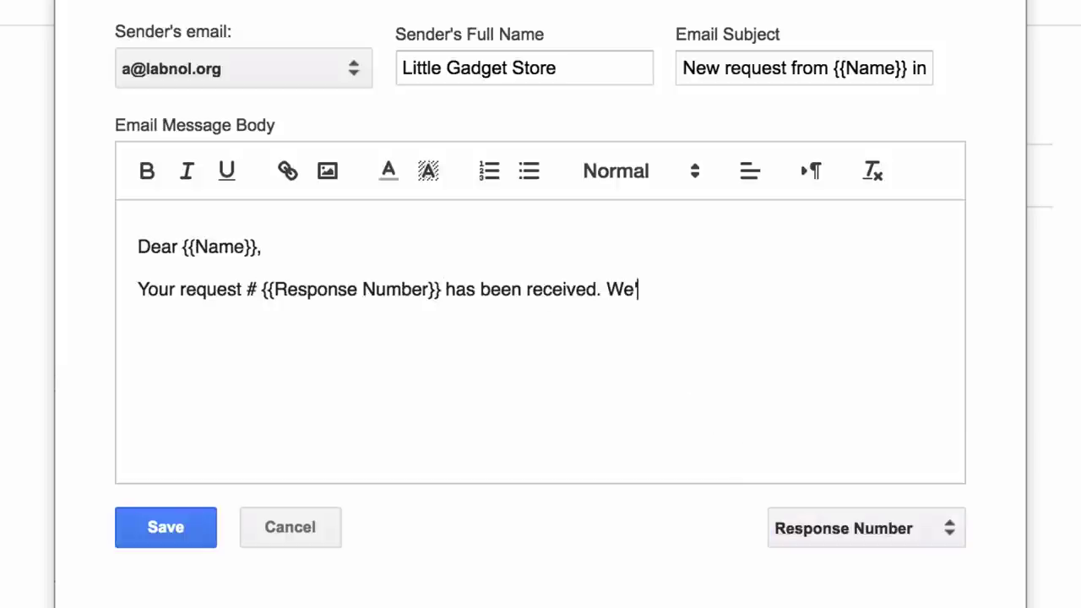
pyautogui.write('to you soon.')
pyautogui.press('Return')
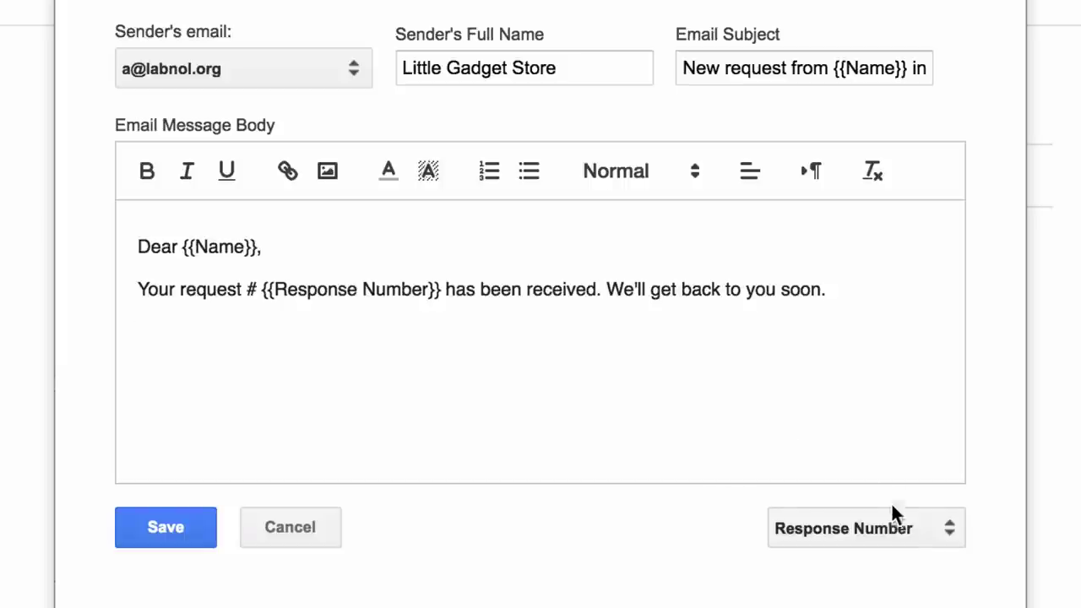
pyautogui.click(895, 528)
pyautogui.click(916, 459)
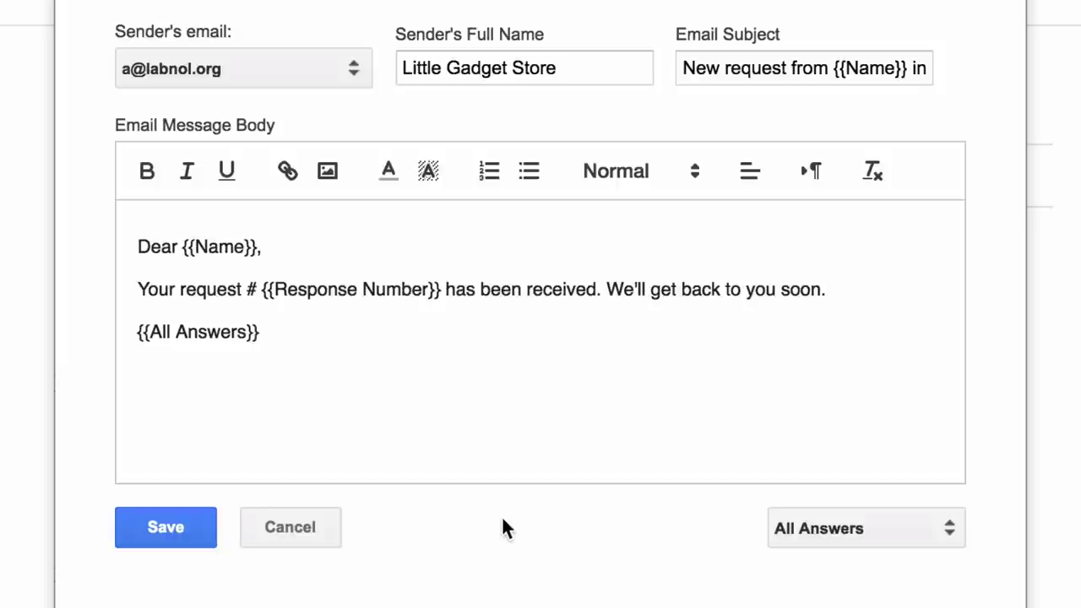
pyautogui.press('Return')
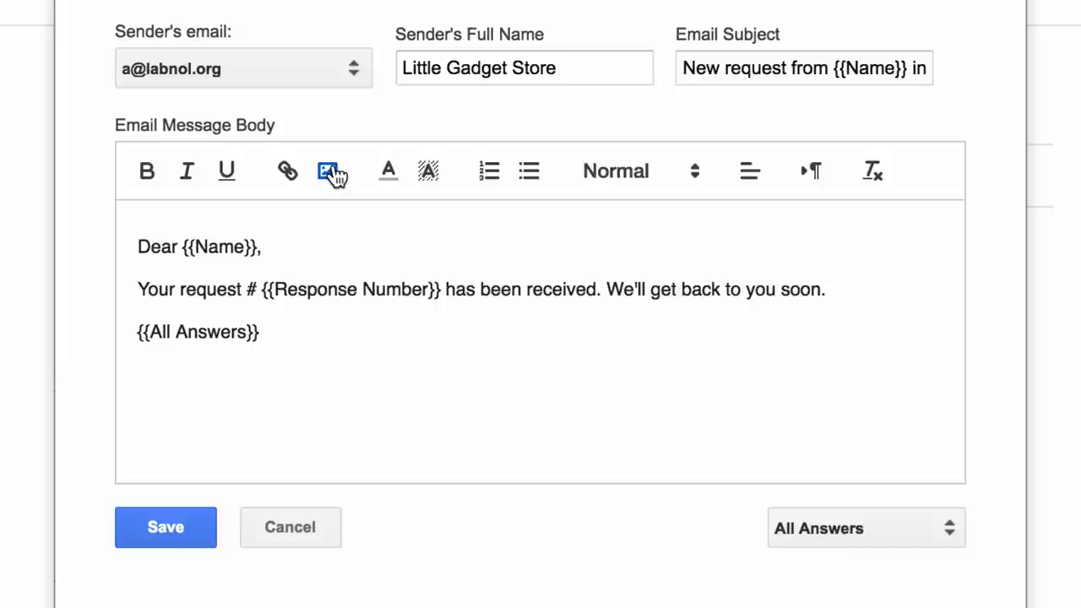
# Insert the LittleGadgetStore.png logo image into the message body.
pyautogui.click(329, 171)
pyautogui.scroll(-3, 856, 89)
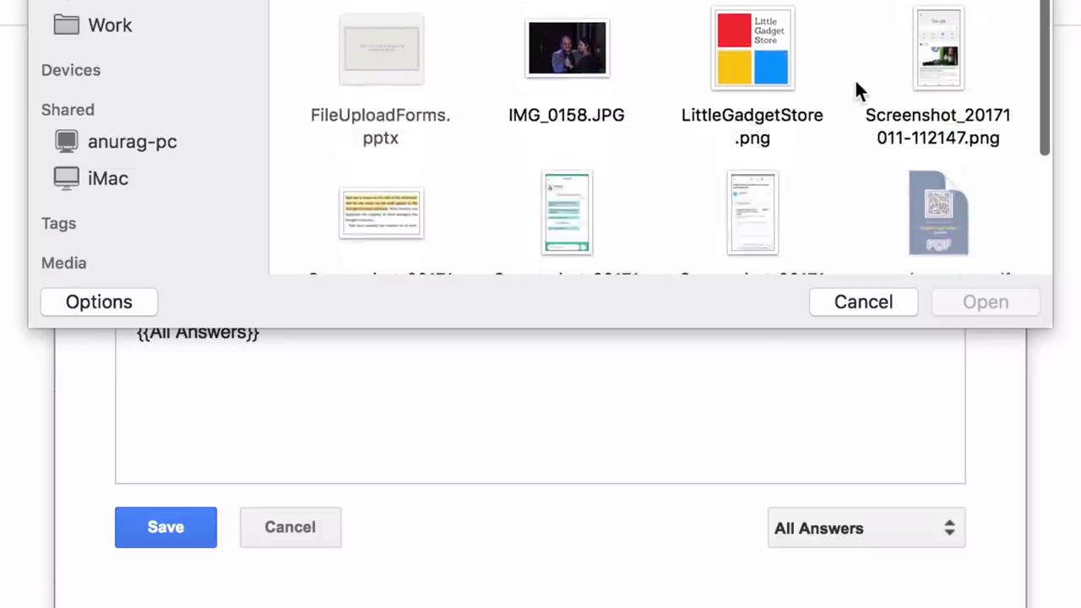
pyautogui.click(788, 66)
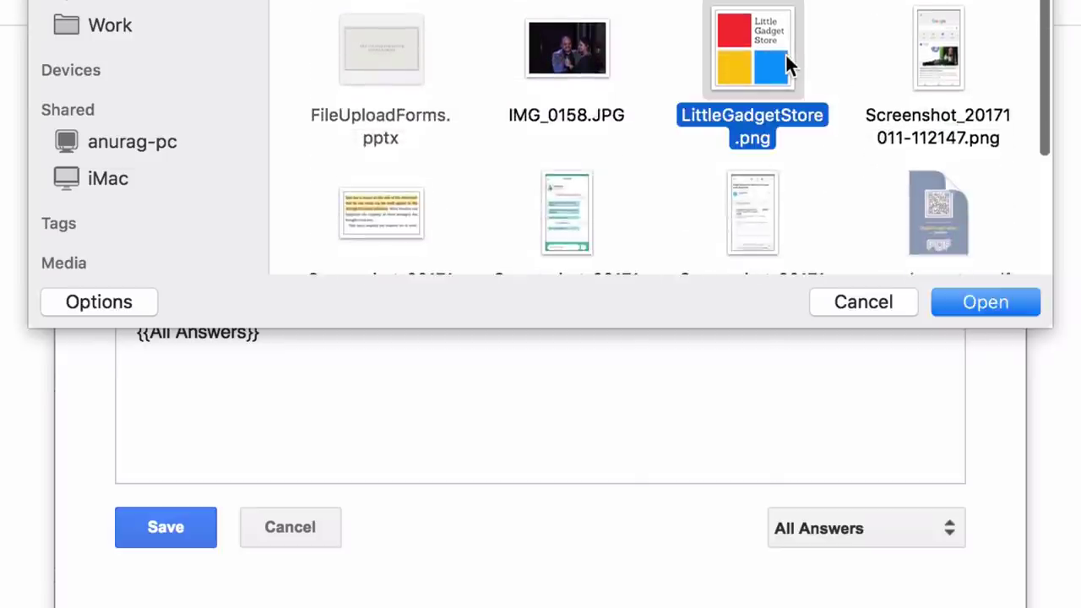
pyautogui.click(999, 301)
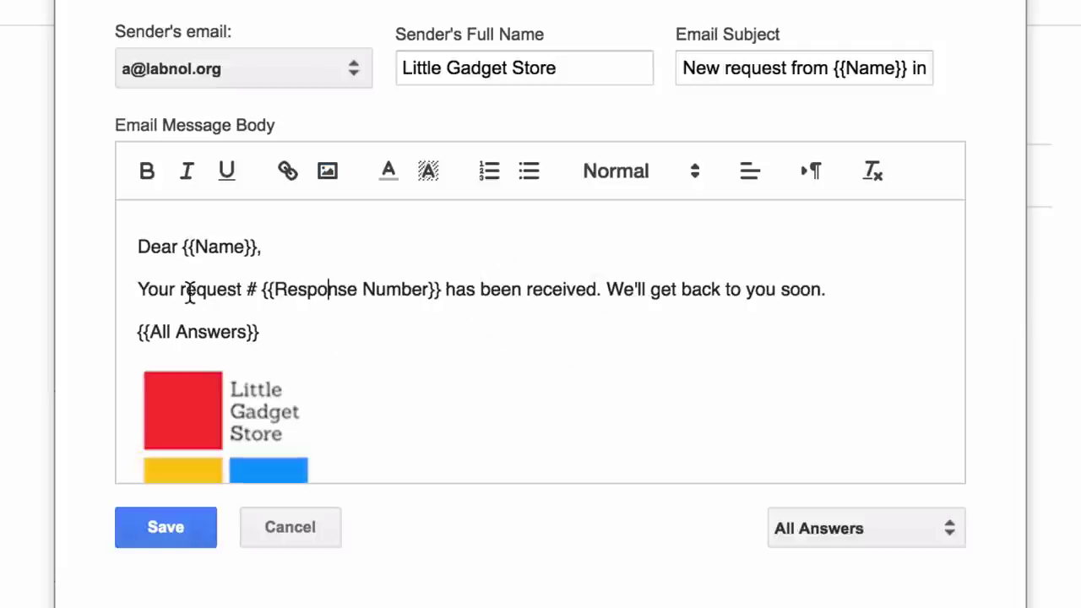
# Highlight 'request # {{Response Number}}' yellow and make the word 'soon' bold.
pyautogui.moveTo(181, 289); pyautogui.dragTo(440, 279)
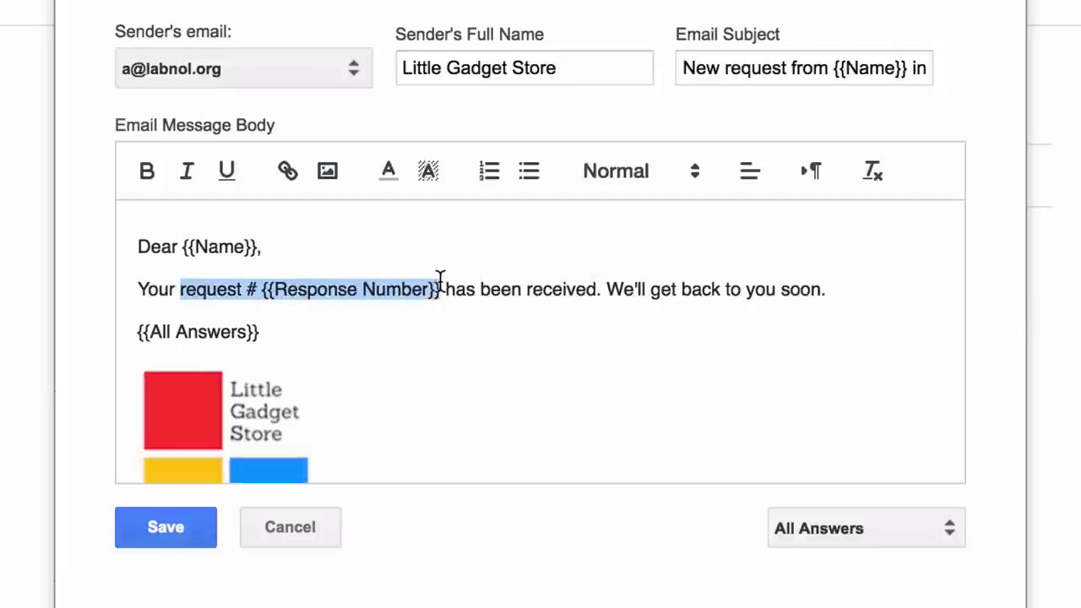
pyautogui.click(428, 171)
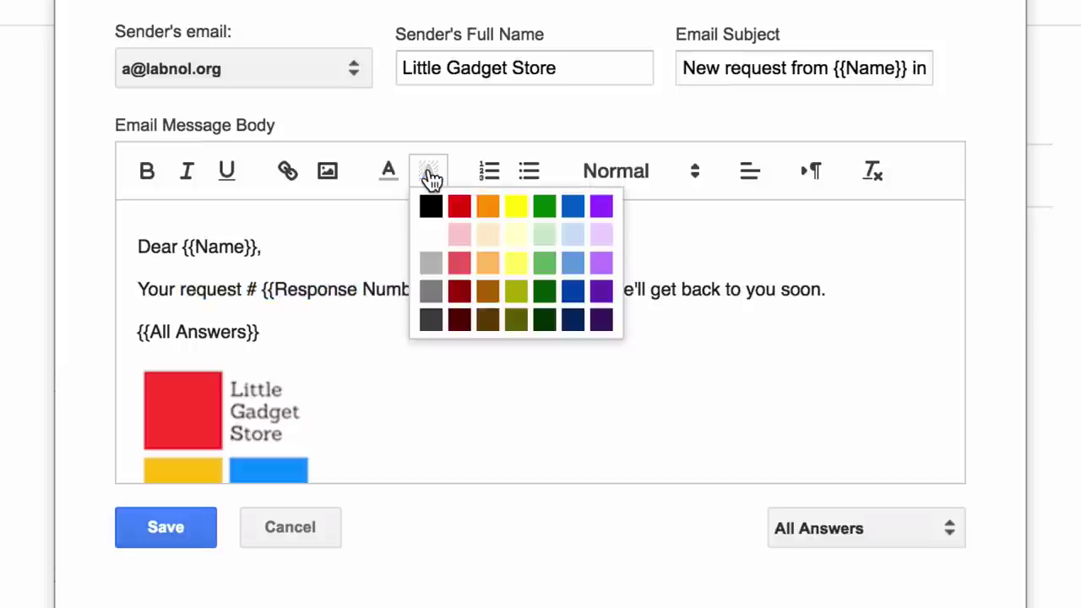
pyautogui.click(515, 208)
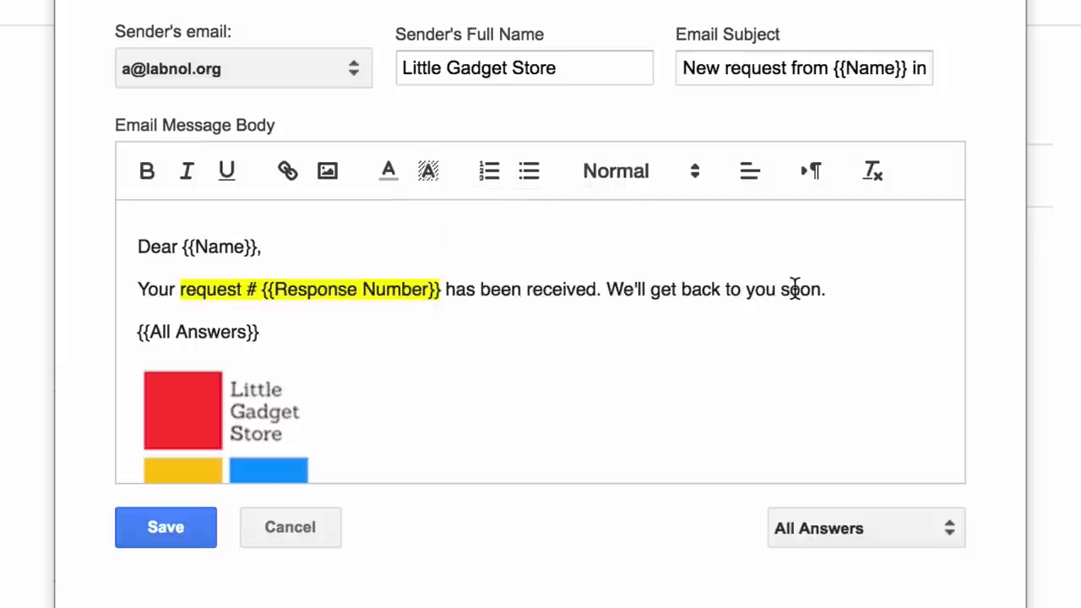
pyautogui.doubleClick(795, 289)
pyautogui.click(143, 173)
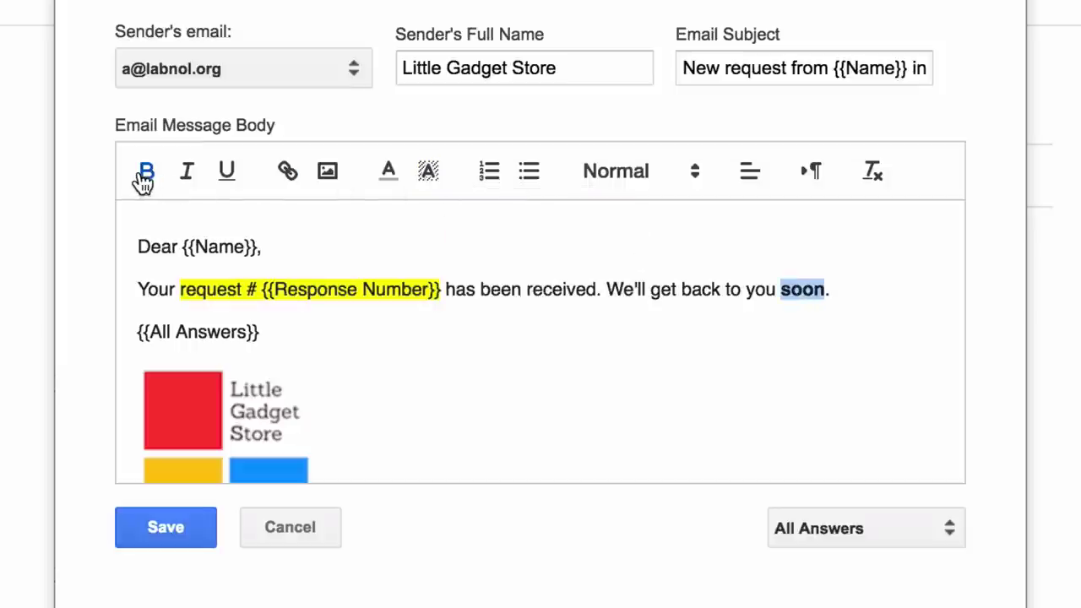
pyautogui.click(789, 336)
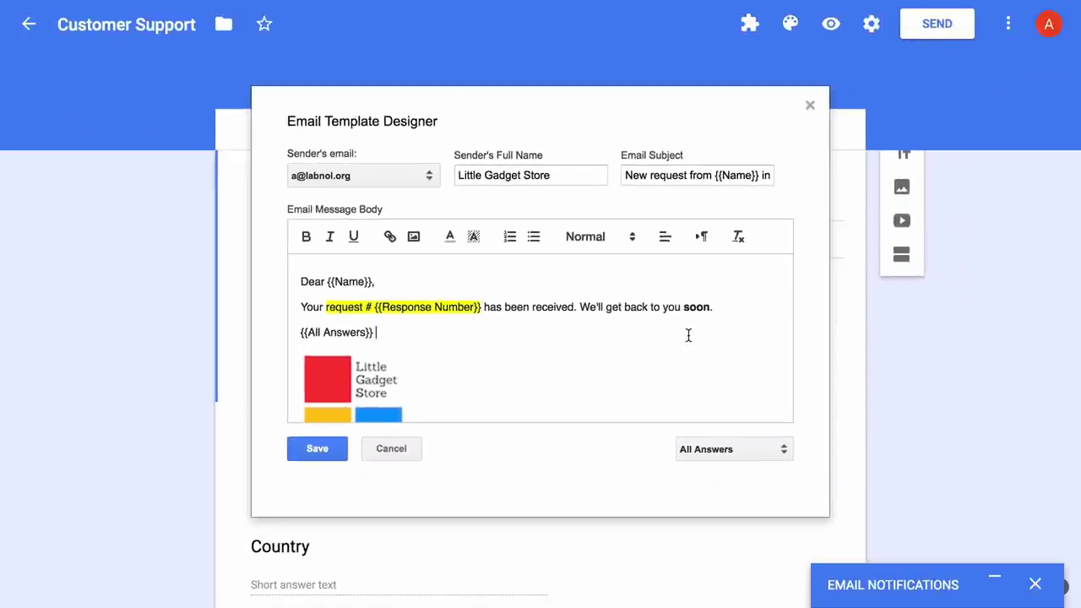
# Save the email template and move on to the rule's conditional and PDF options.
pyautogui.click(338, 458)
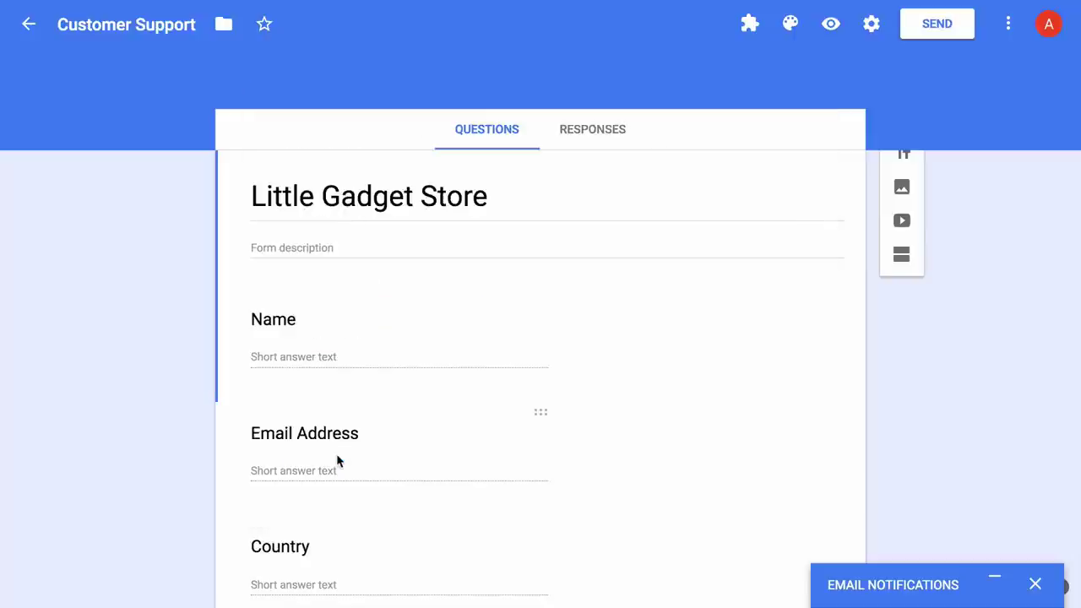
pyautogui.click(998, 582)
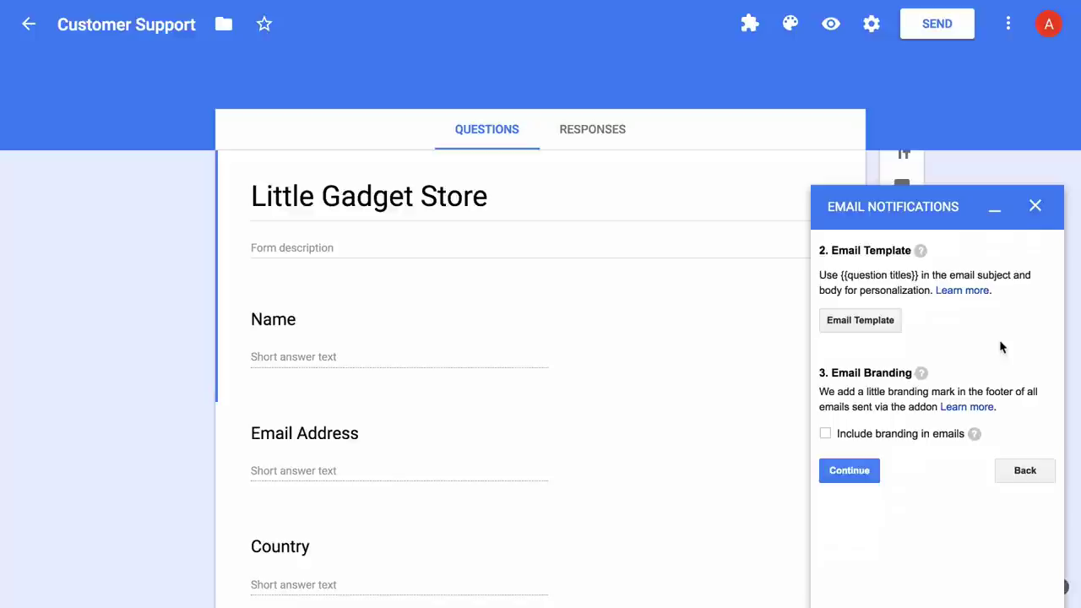
pyautogui.click(849, 473)
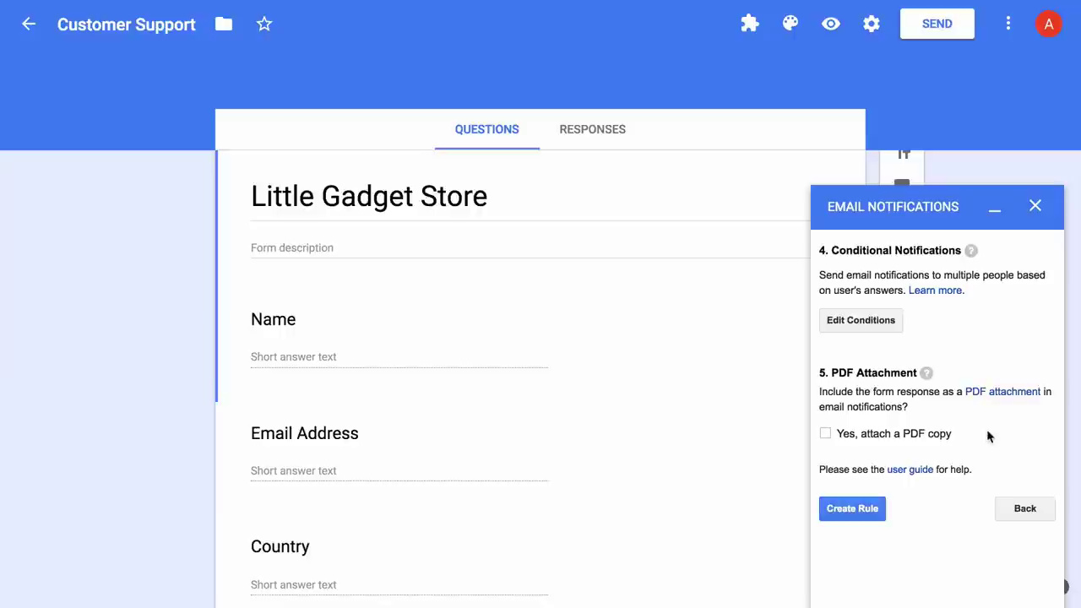
# Attach a PDF copy named {{Response Number}}.pdf and create the notification rule.
pyautogui.click(826, 433)
pyautogui.click(891, 481)
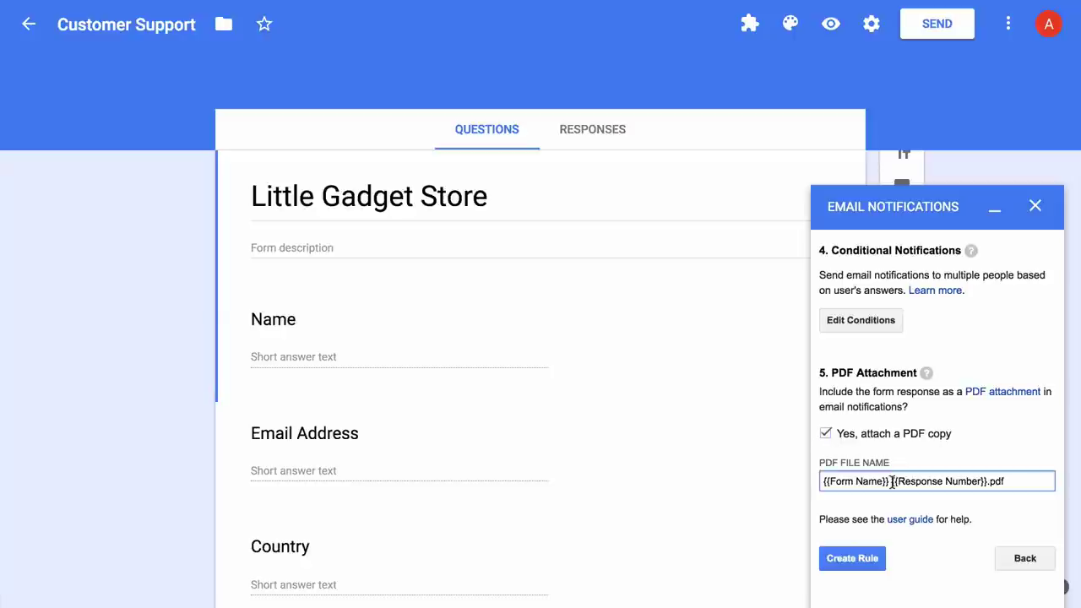
pyautogui.moveTo(891, 481); pyautogui.dragTo(823, 481)
pyautogui.press('BackSpace')
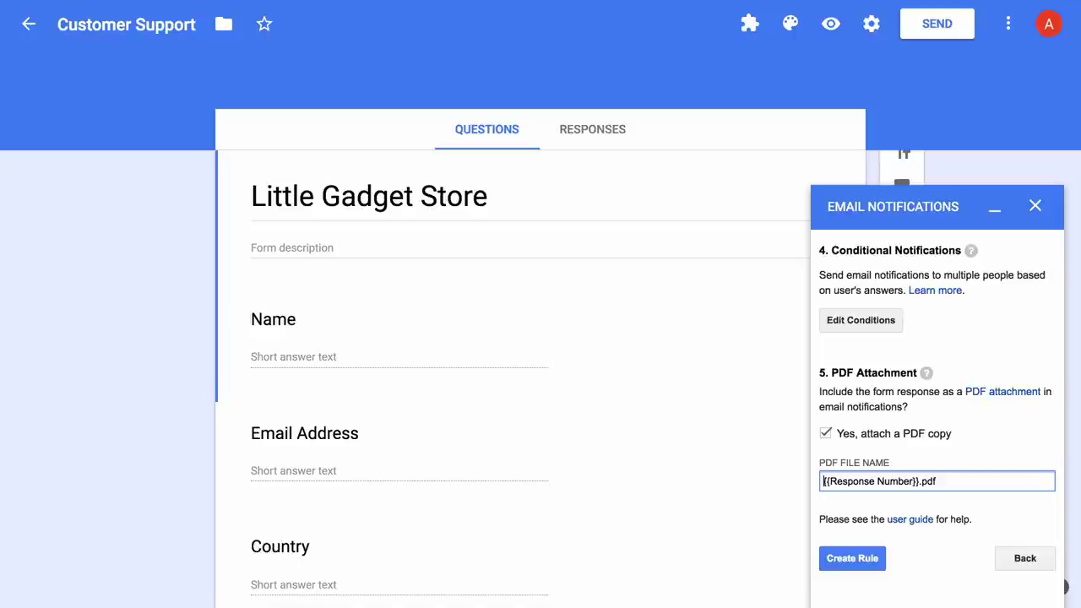
pyautogui.click(854, 559)
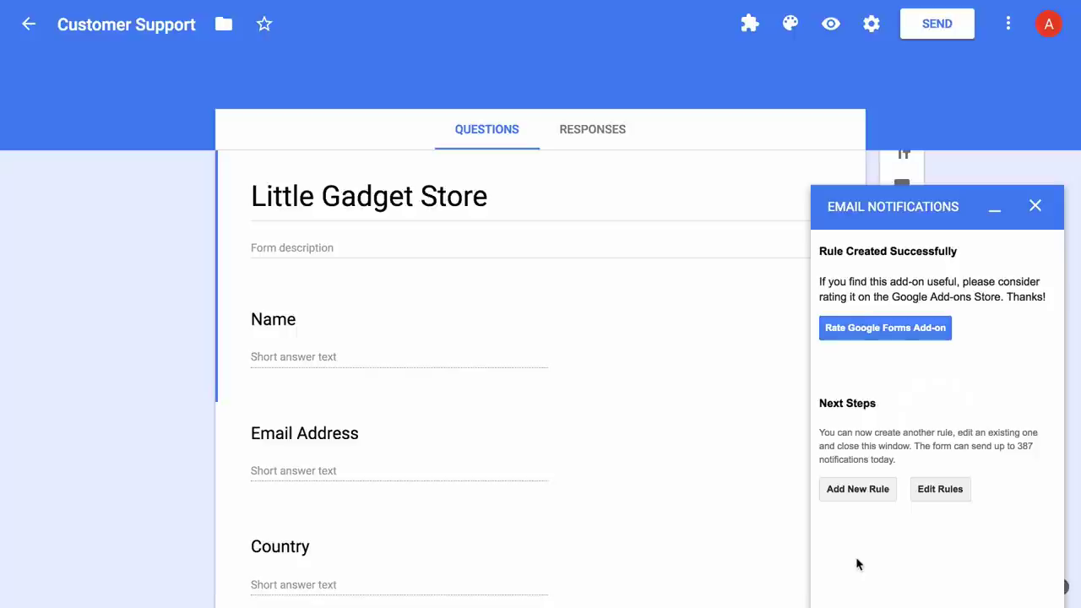
pyautogui.click(1036, 207)
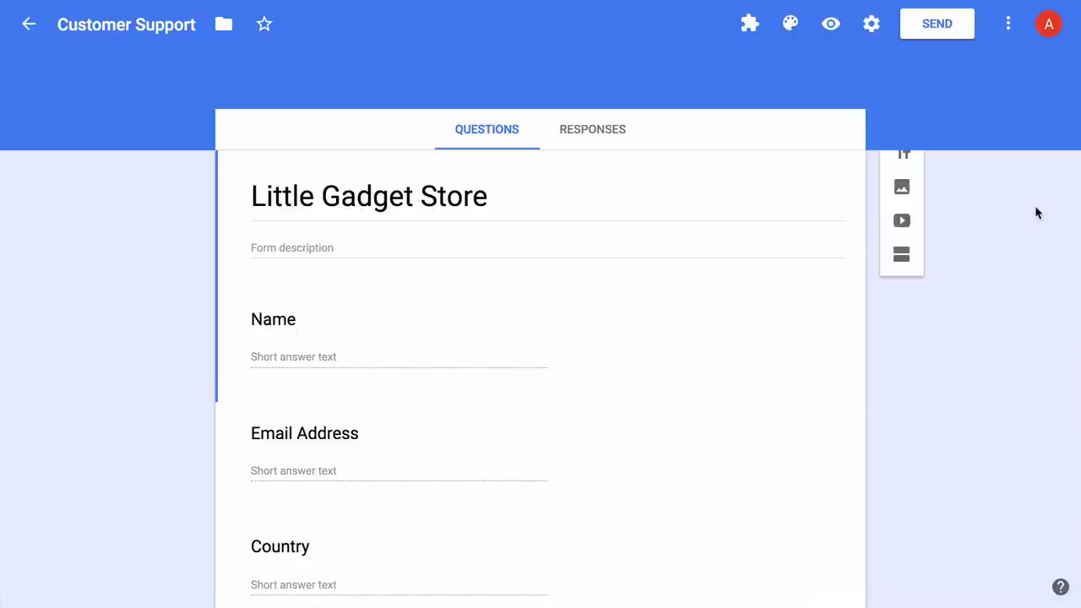
# In the form preview, enter the respondent's name and e-mail address, and country USA.
pyautogui.click(831, 33)
pyautogui.scroll(-2, 879, 202)
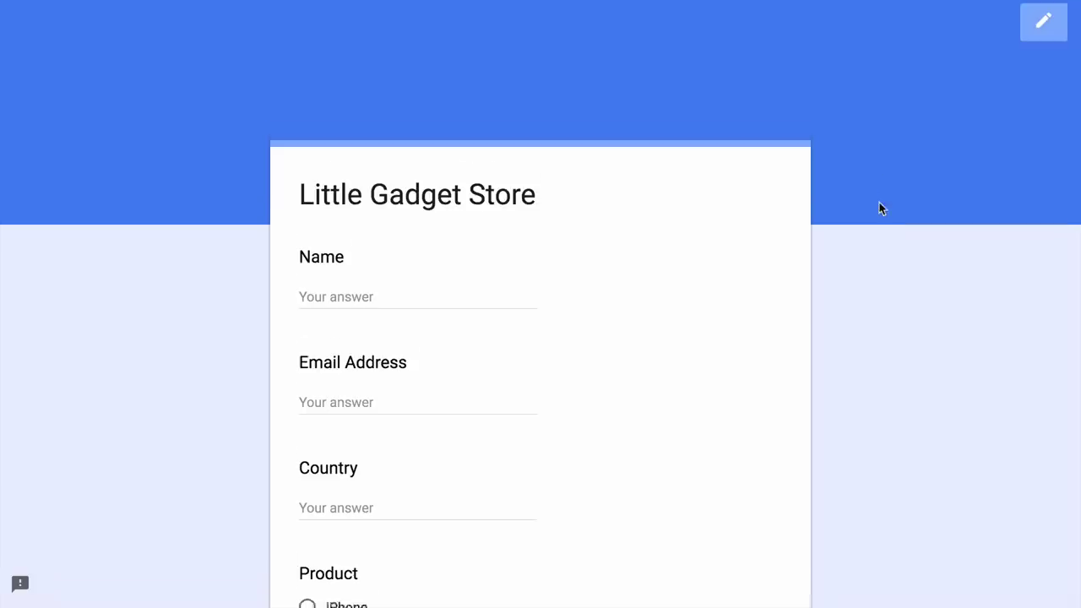
pyautogui.click(465, 177)
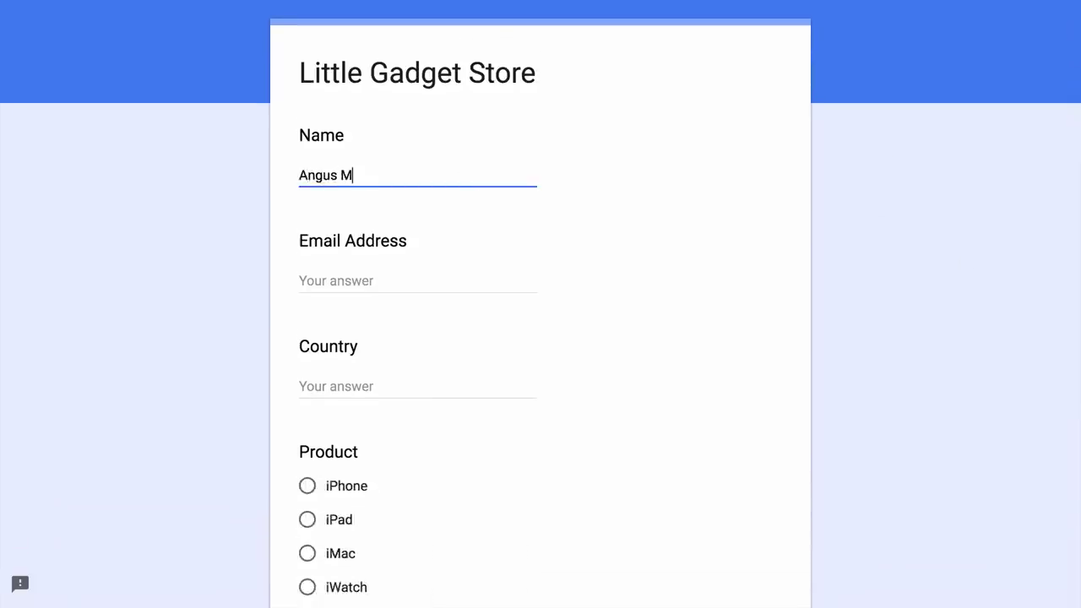
pyautogui.press('Tab')
pyautogui.write('angus@example.com')
pyautogui.press('Tab')
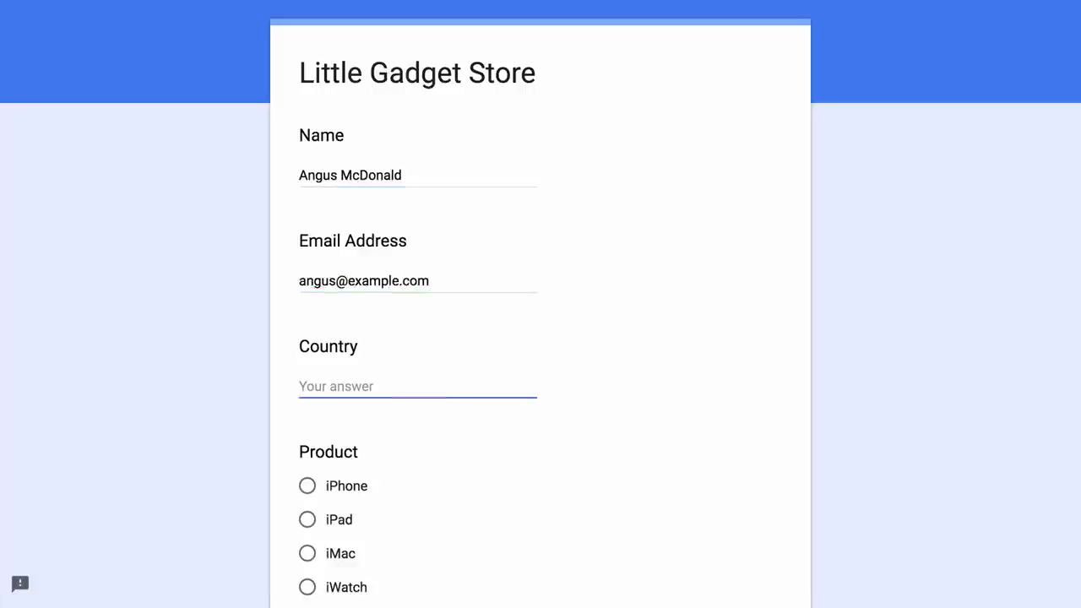
pyautogui.write('USA')
# Choose product iPhone and ask in the Message whether there is a New York store.
pyautogui.scroll(-3, 307, 318)
pyautogui.click(308, 313)
pyautogui.scroll(-2, 504, 333)
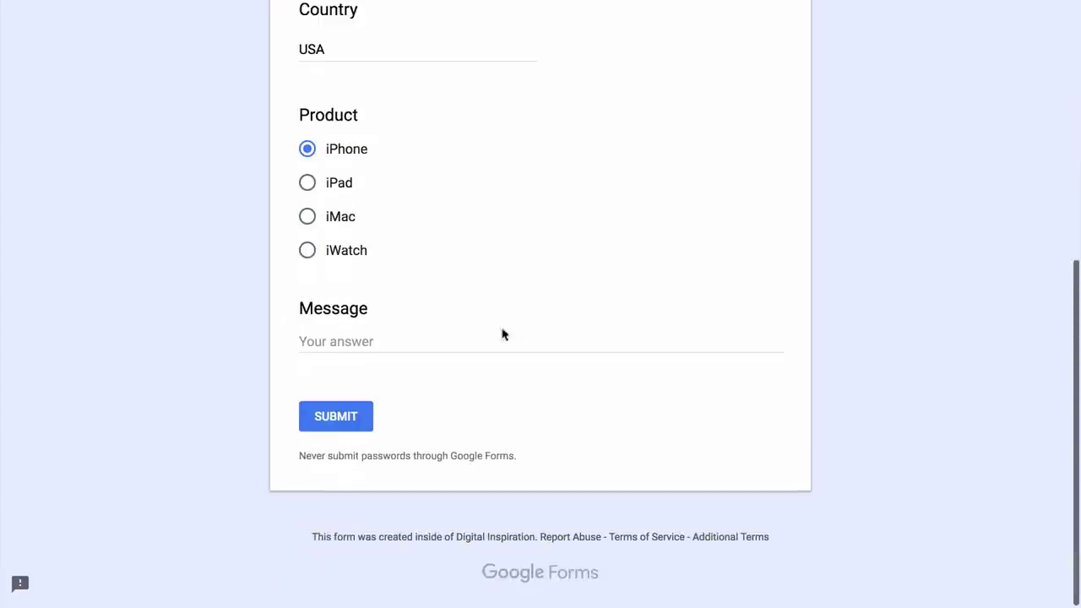
pyautogui.click(504, 338)
pyautogui.write('Do you have a store in New York? Please send me ')
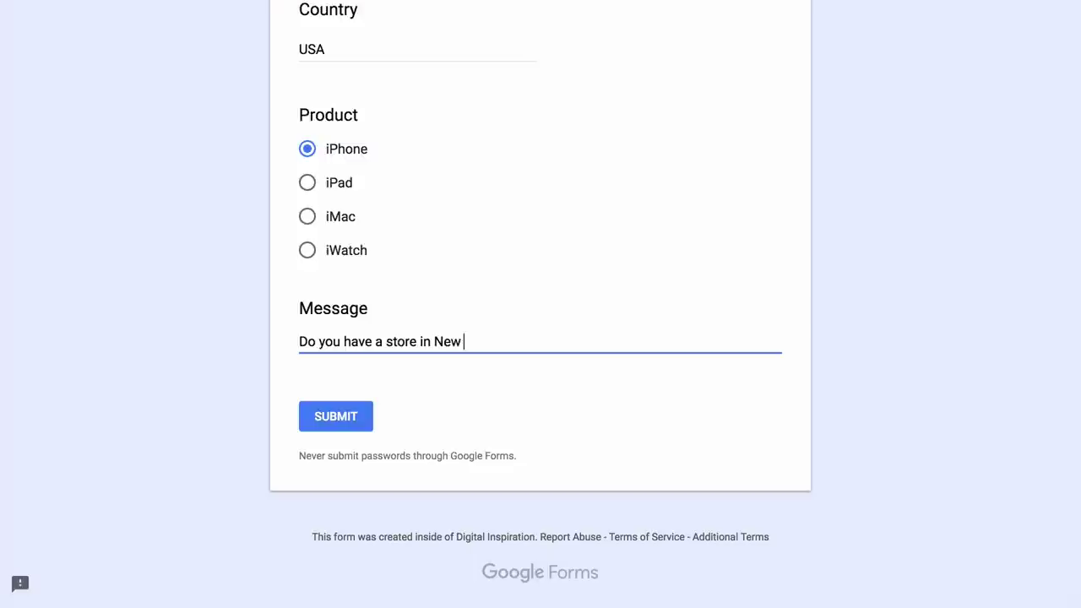
pyautogui.write('the contact details.')
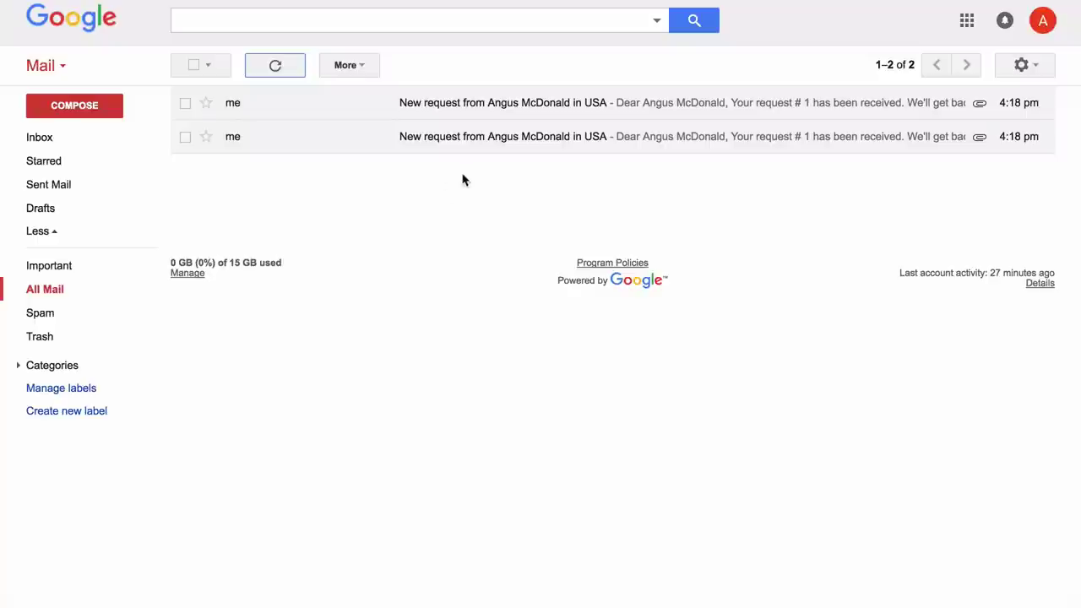
# Open both new-request notification emails from Gmail's All Mail to check them.
pyautogui.click(505, 150)
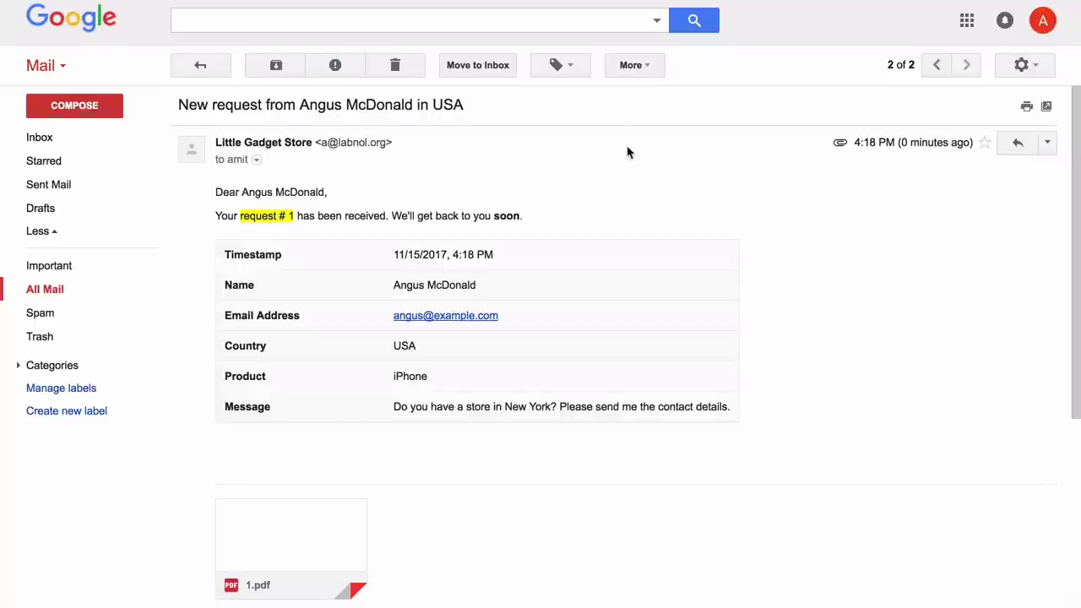
pyautogui.click(206, 61)
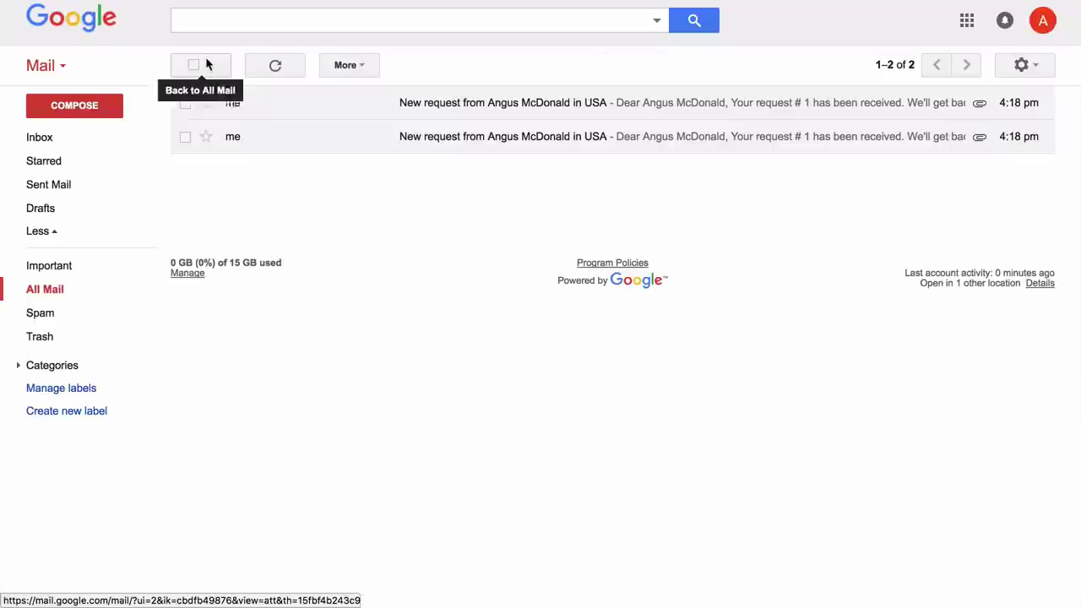
pyautogui.click(595, 103)
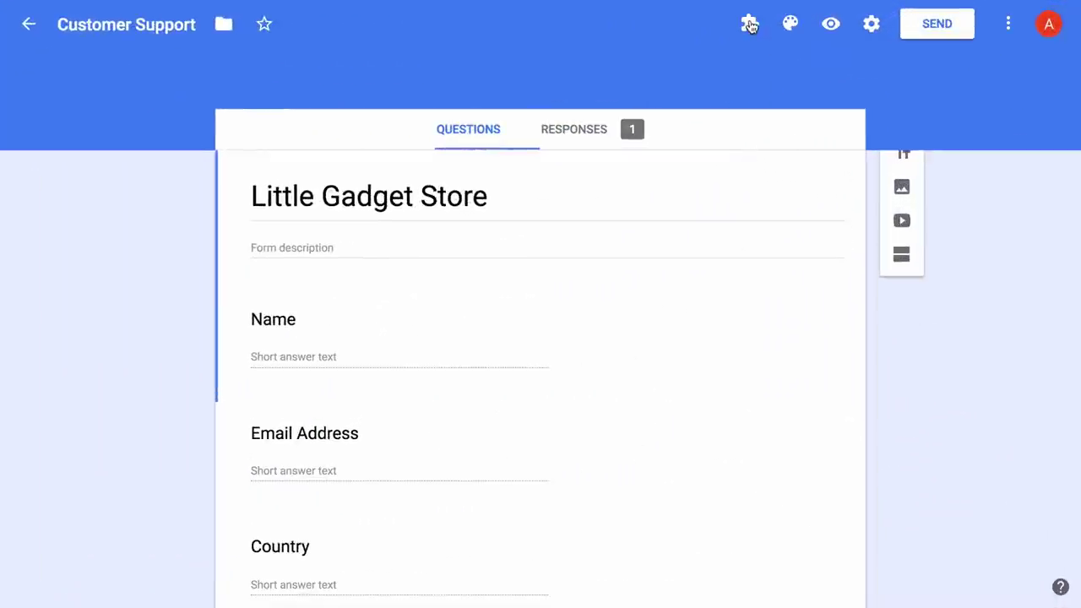
# Open the 'Notify Form Owner and Form Respondent' rule for editing via Manage Form Settings.
pyautogui.click(750, 26)
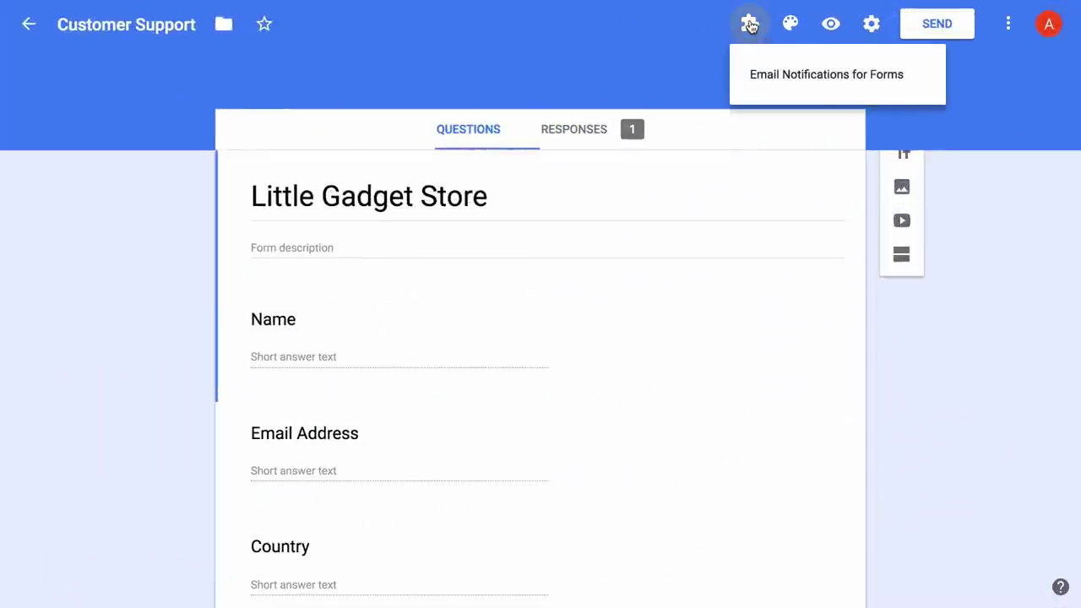
pyautogui.click(817, 74)
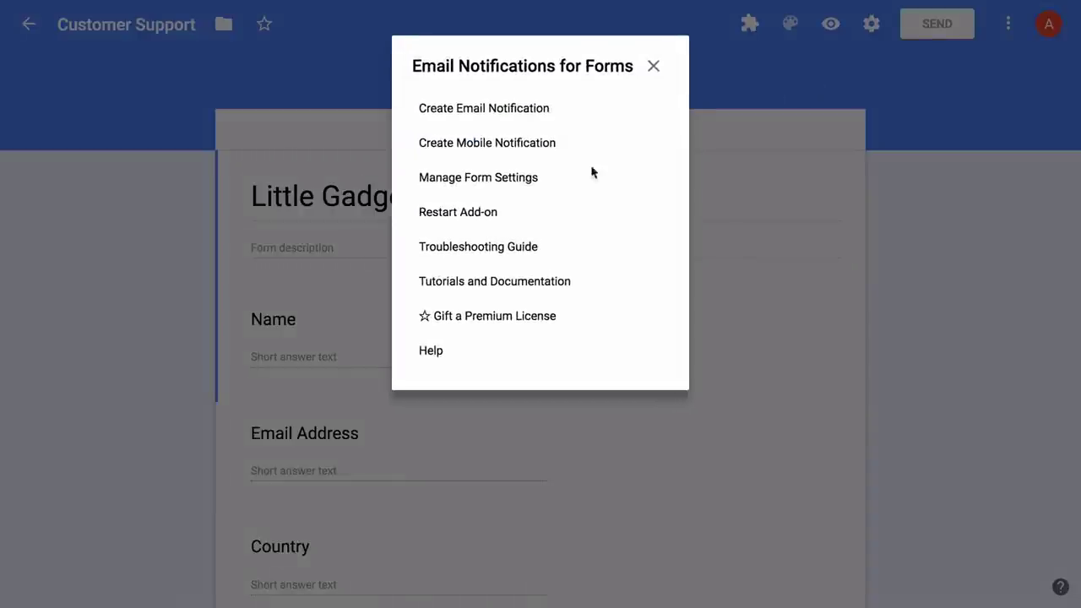
pyautogui.click(514, 180)
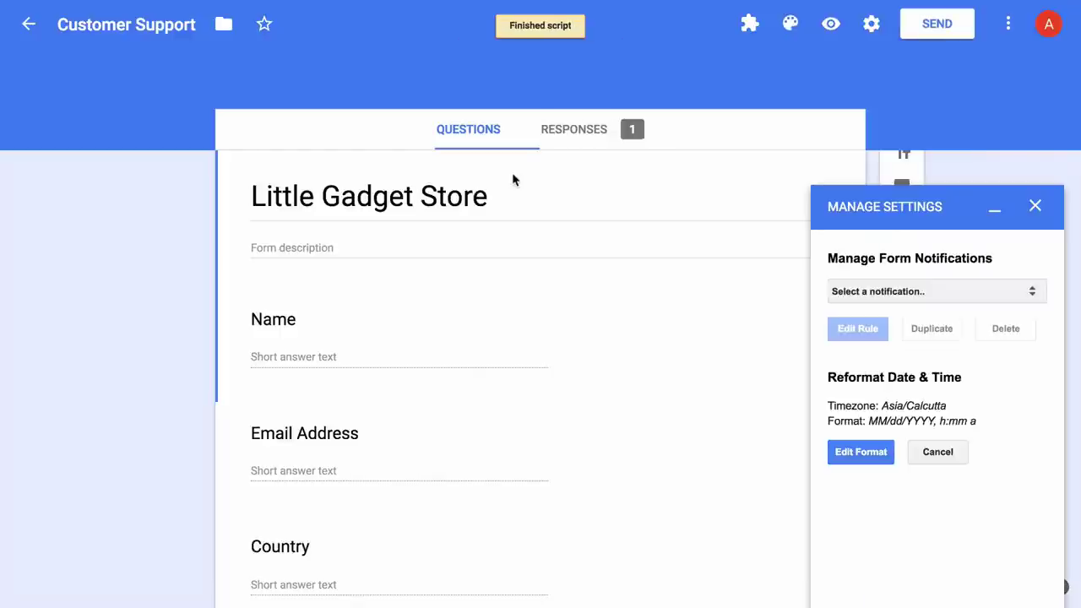
pyautogui.click(1014, 287)
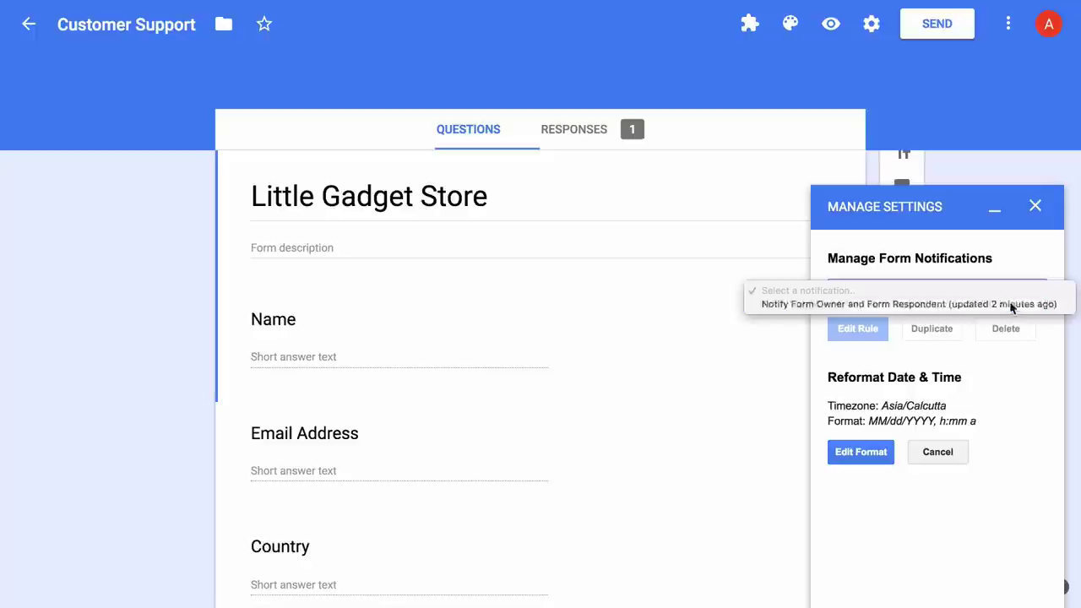
pyautogui.click(1012, 304)
pyautogui.click(866, 334)
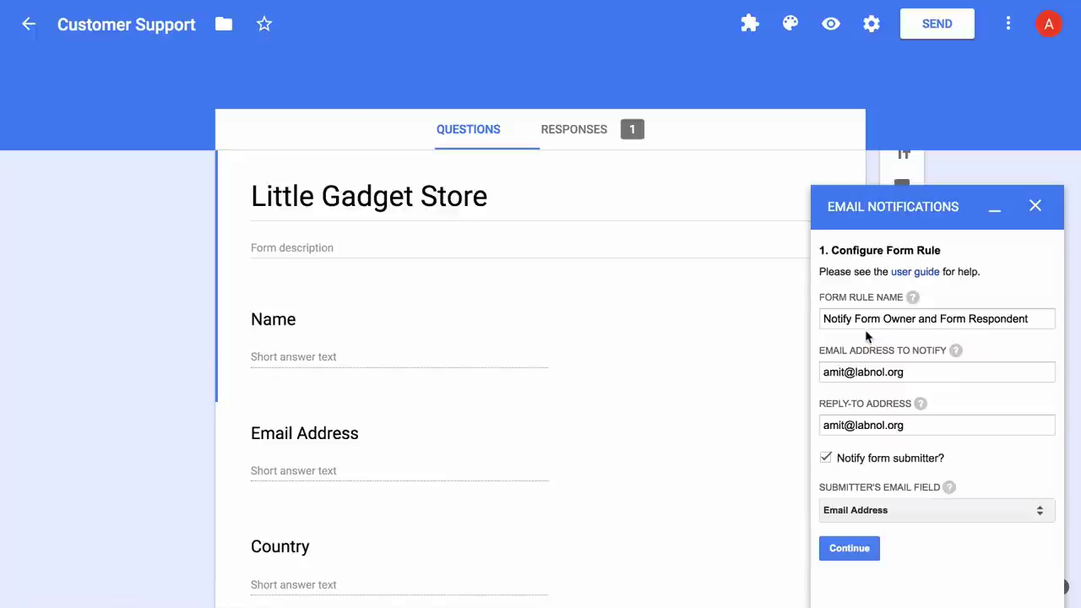
# Rename the rule to 'Notify Form Respondent', clear the notify address, and update the rule.
pyautogui.moveTo(856, 318); pyautogui.dragTo(938, 318)
pyautogui.press('BackSpace')
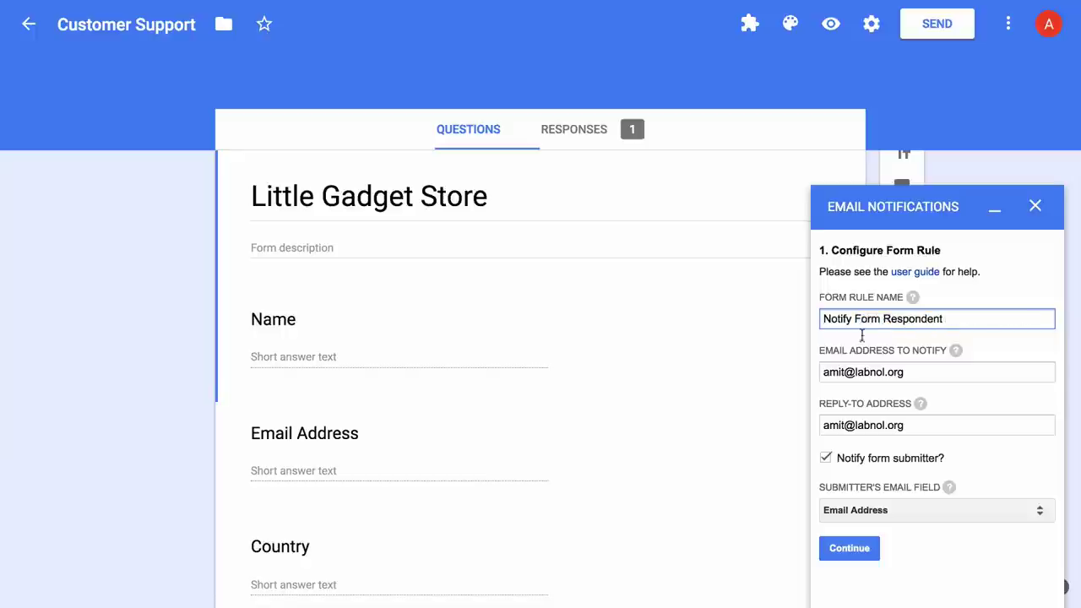
pyautogui.tripleClick(919, 373)
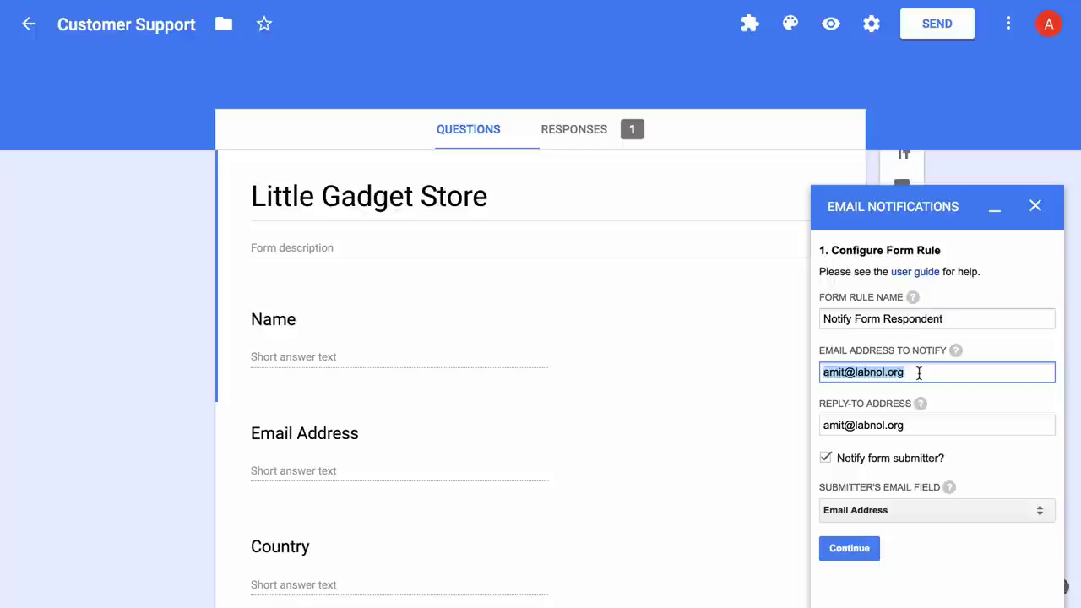
pyautogui.press('BackSpace')
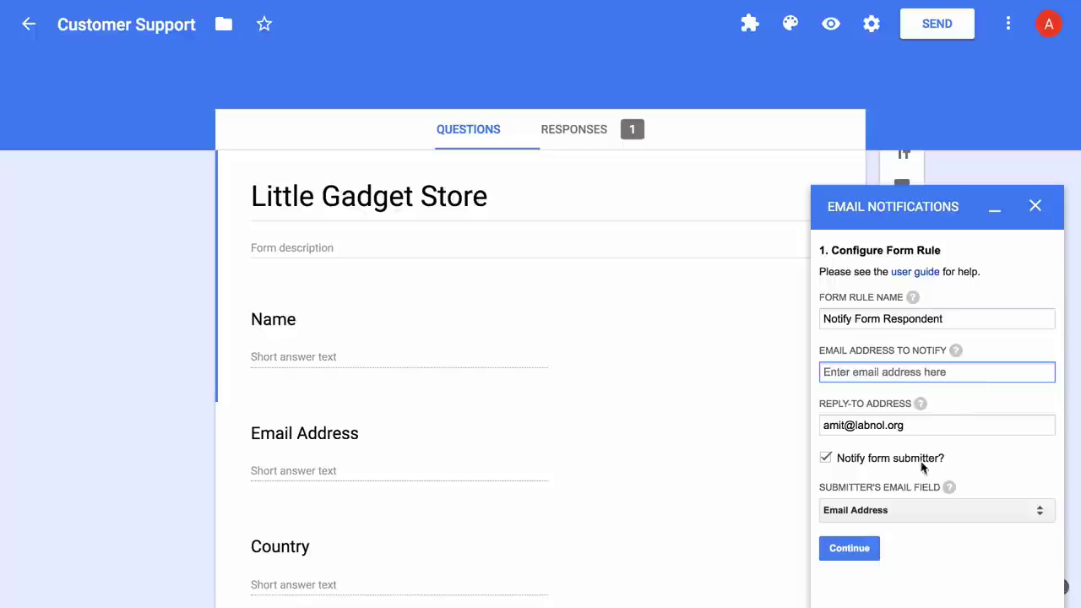
pyautogui.click(921, 553)
pyautogui.click(854, 544)
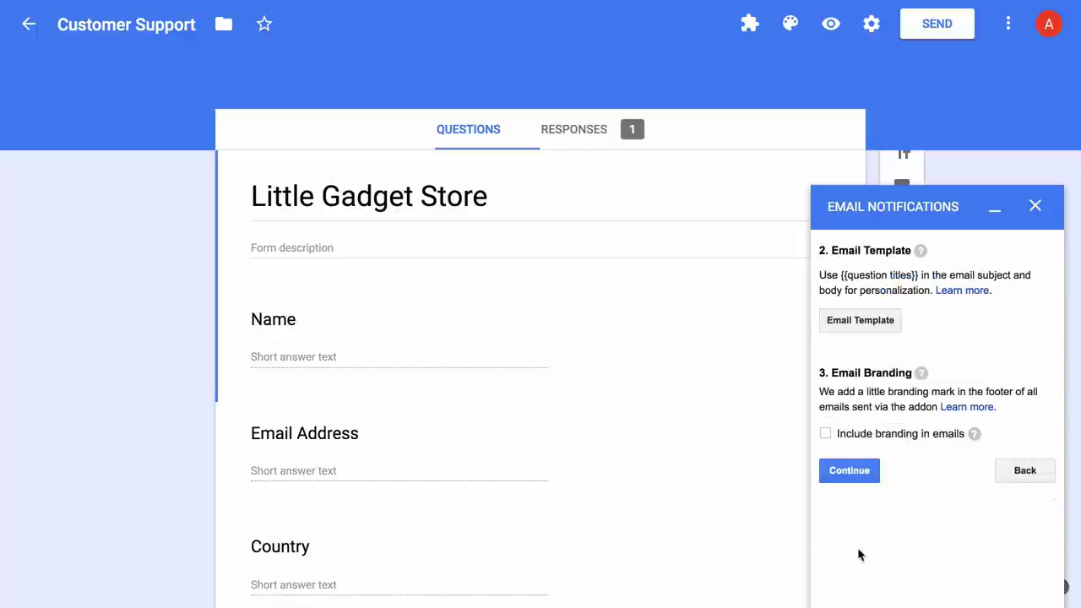
pyautogui.click(861, 471)
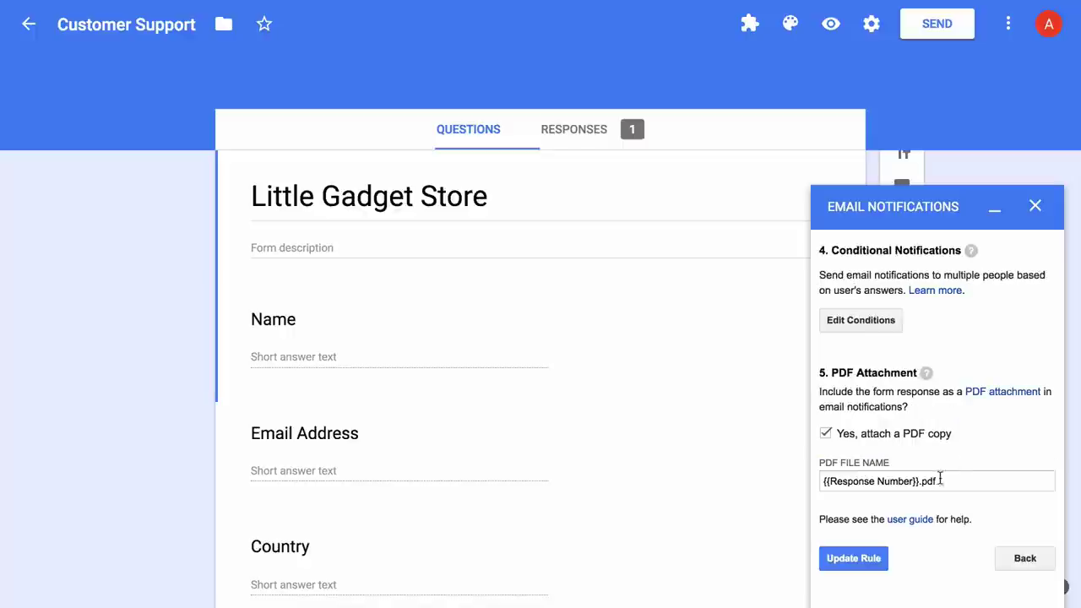
pyautogui.click(862, 556)
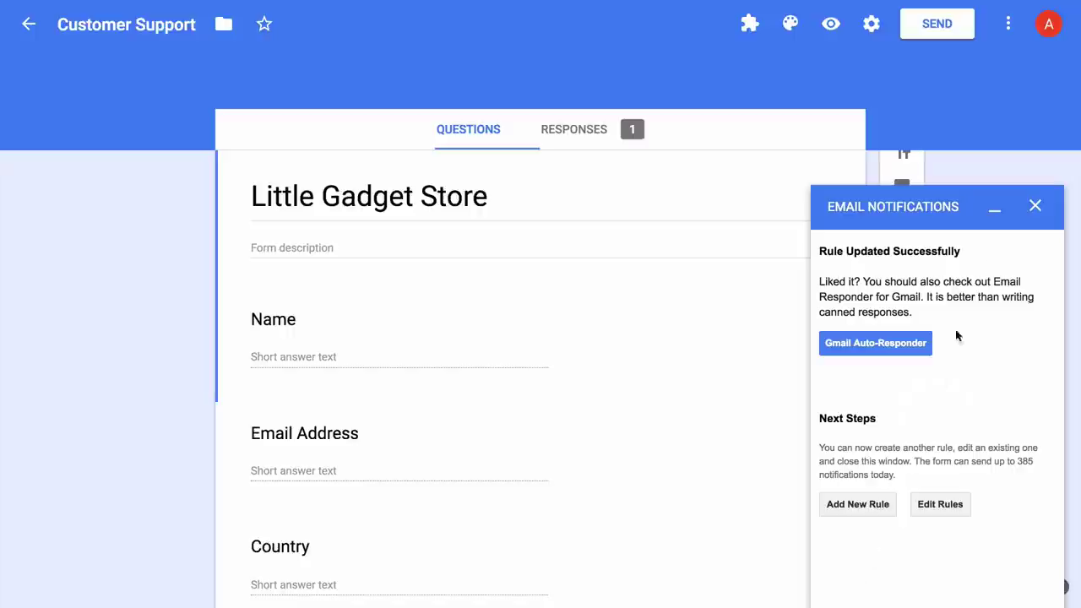
pyautogui.click(1036, 207)
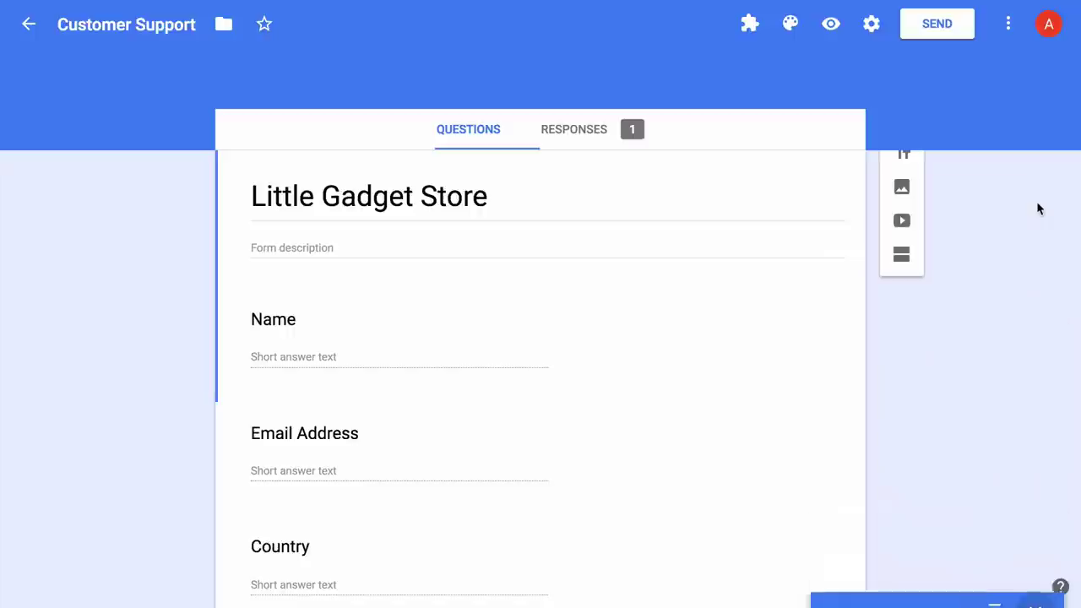
# Start a new Email Notifications rule named 'For Internal Use'.
pyautogui.click(751, 22)
pyautogui.click(831, 74)
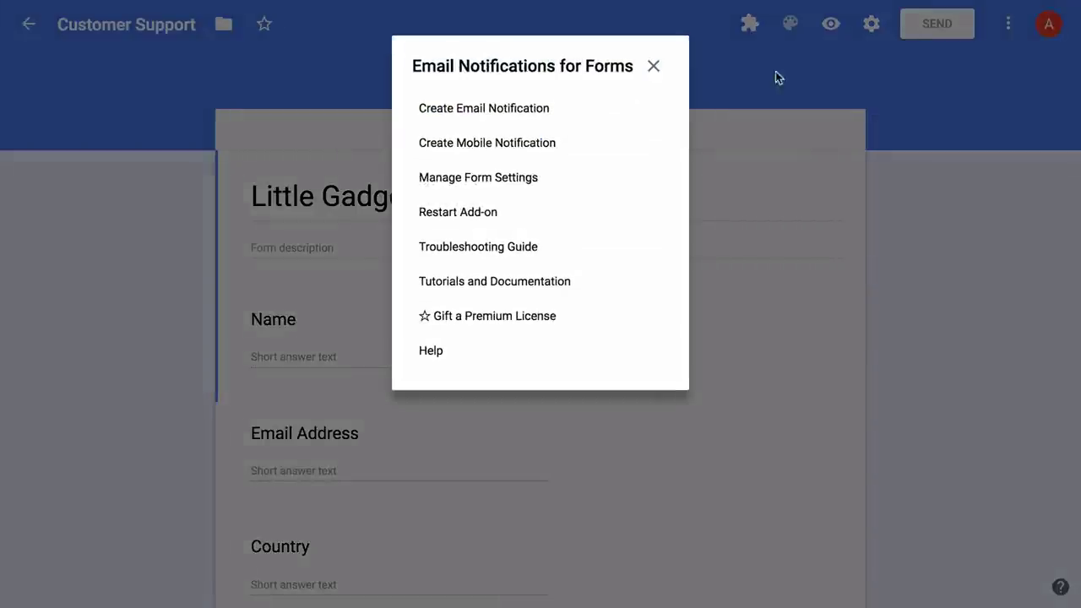
pyautogui.click(523, 108)
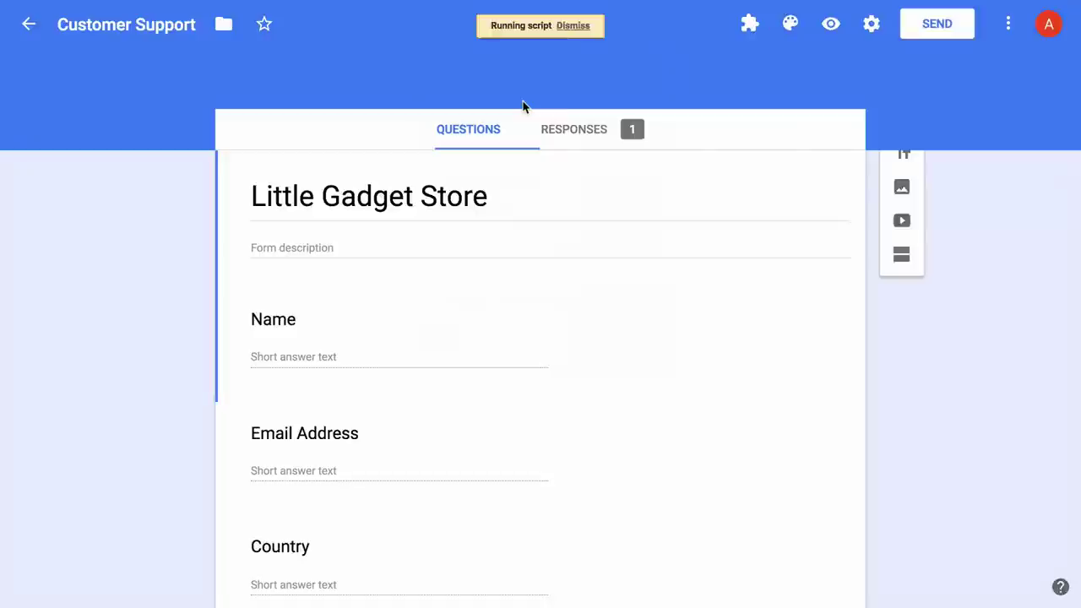
pyautogui.click(958, 318)
pyautogui.write('For Internal Use')
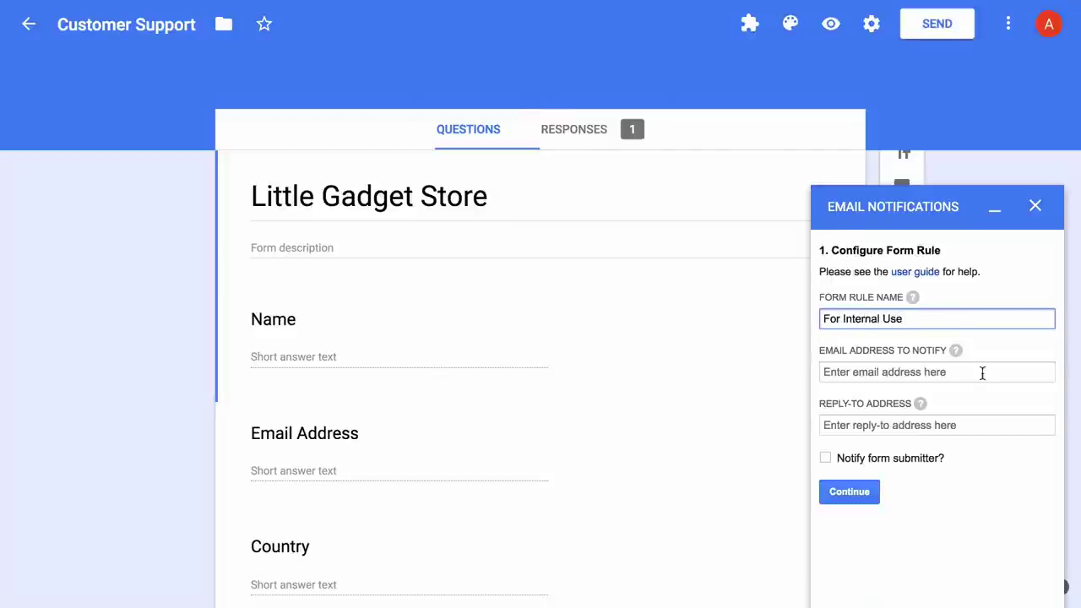
pyautogui.click(985, 400)
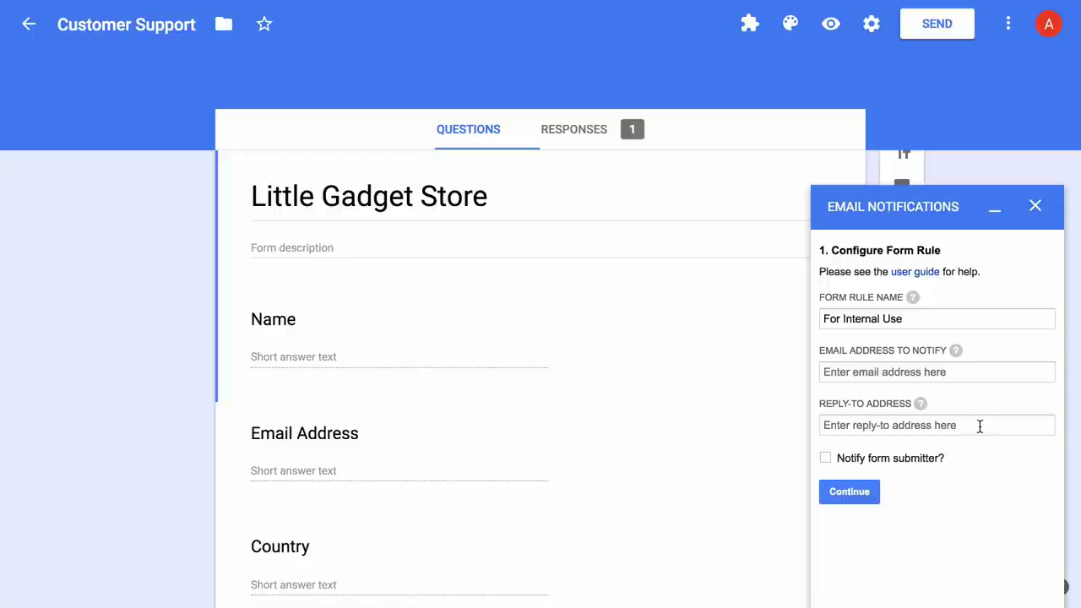
# Enter the rule's reply-to e-mail address and continue to the email template.
pyautogui.click(980, 424)
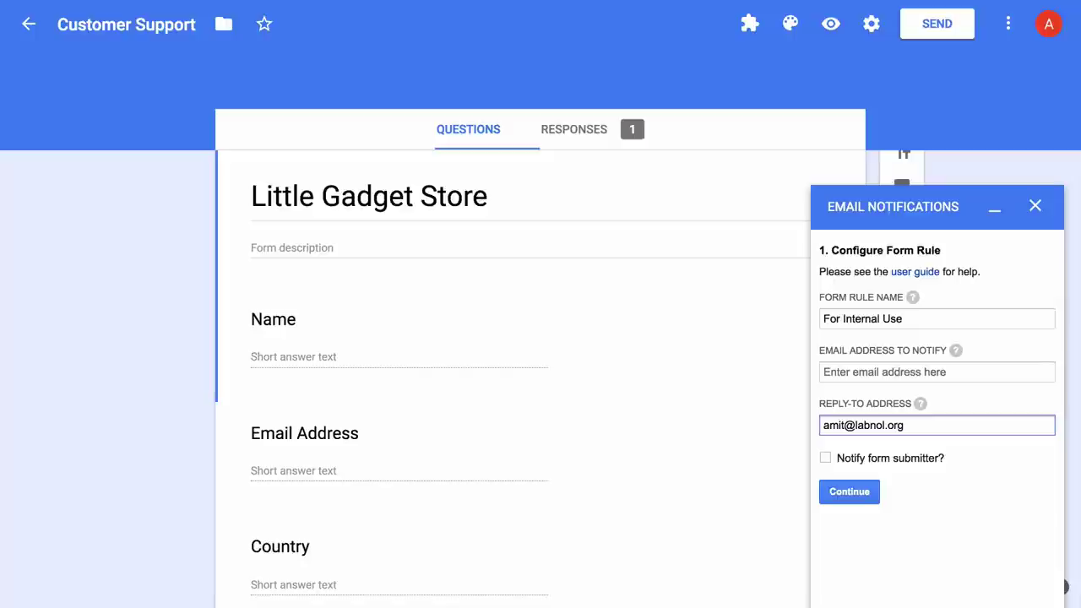
pyautogui.click(969, 538)
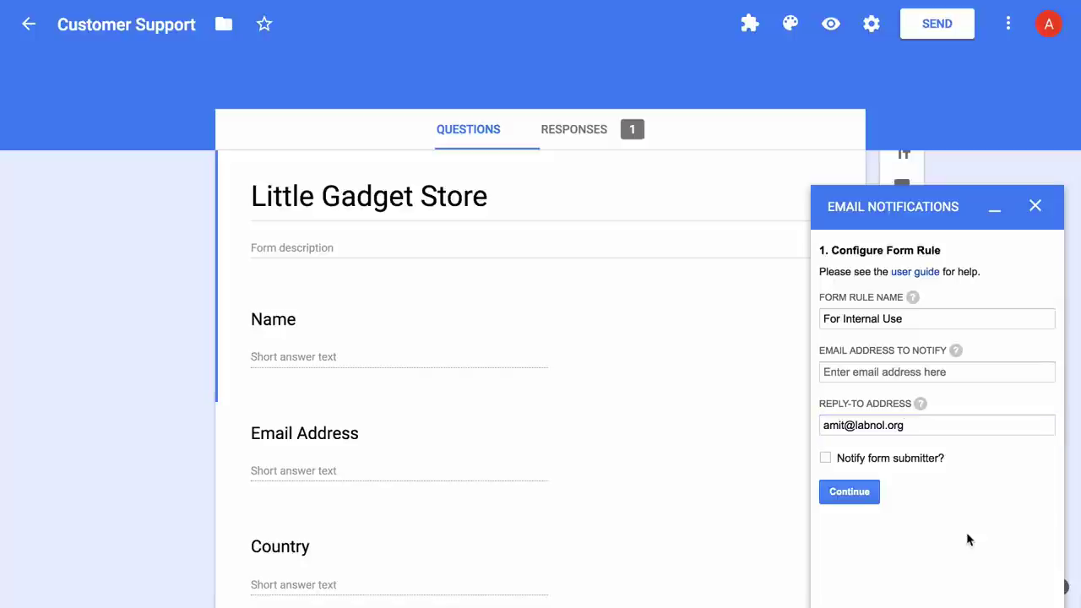
pyautogui.click(866, 501)
# Set sender 'Little Gadget Store' and subject 'New request for {{Product}} from {{Country}}'.
pyautogui.click(885, 322)
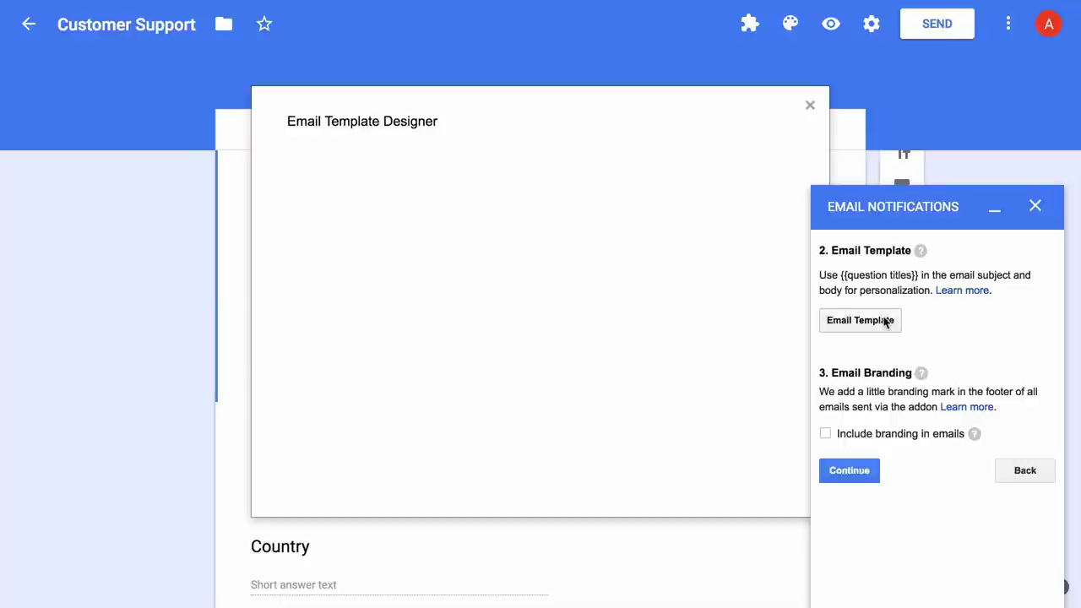
pyautogui.click(994, 213)
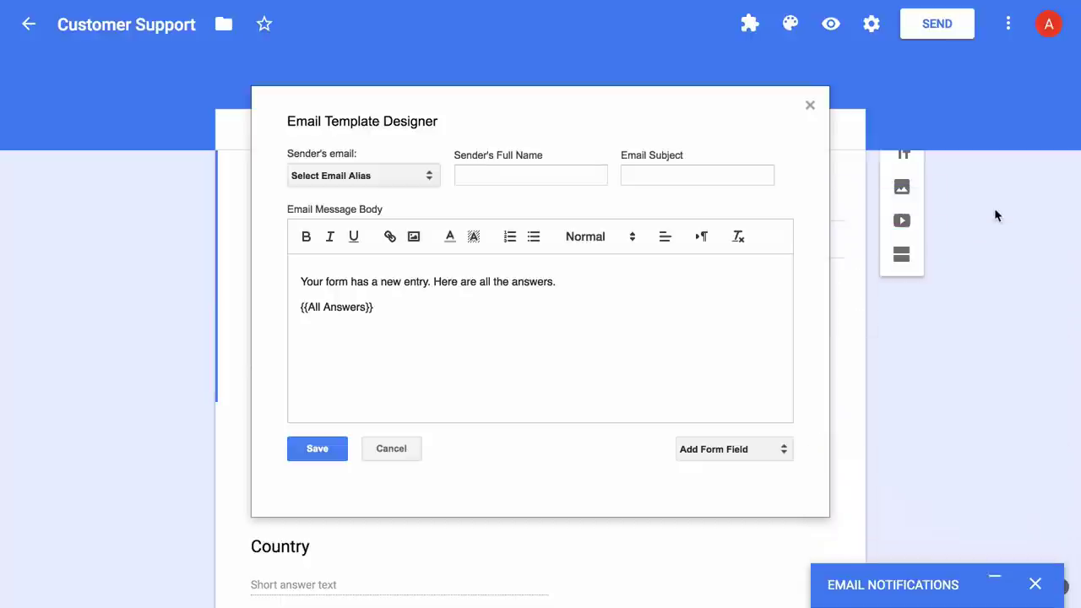
pyautogui.click(422, 179)
pyautogui.click(422, 188)
pyautogui.click(511, 167)
pyautogui.write('L')
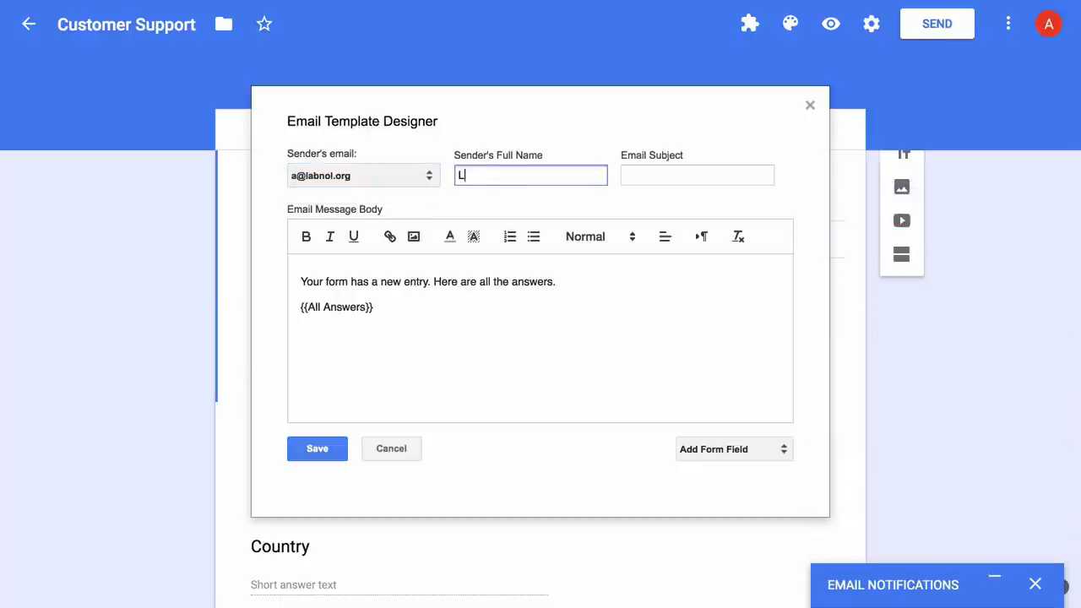
pyautogui.write('ittle Gadget Store')
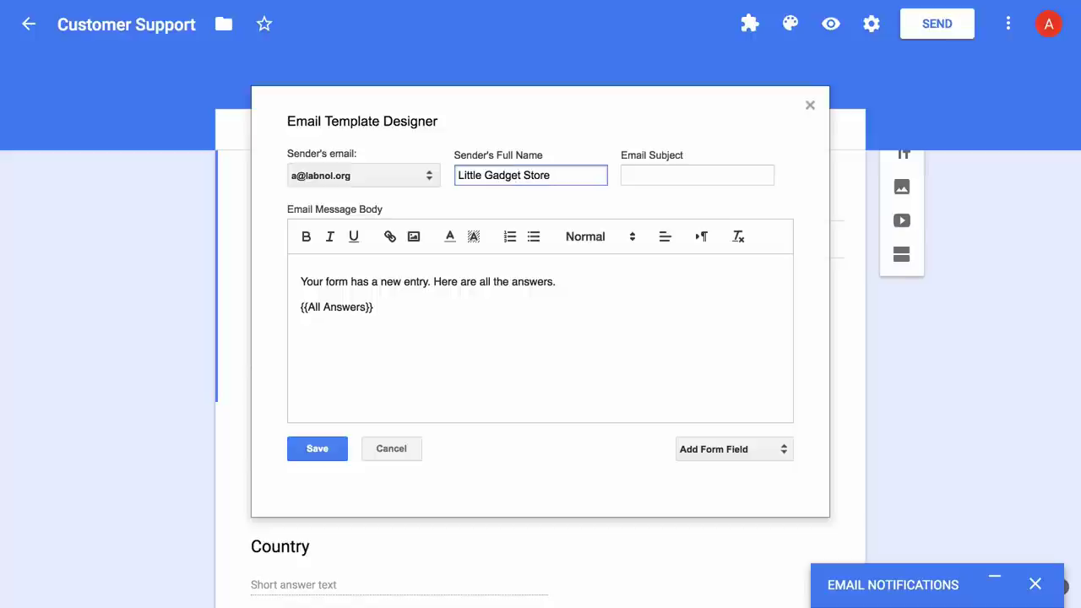
pyautogui.press('Tab')
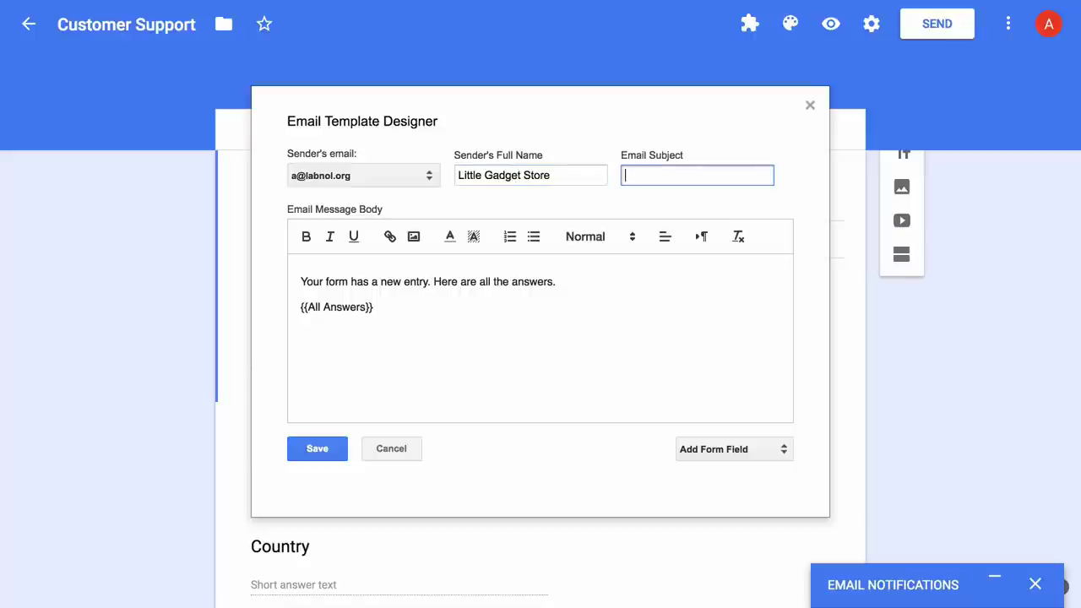
pyautogui.write('New request for {{Product}}')
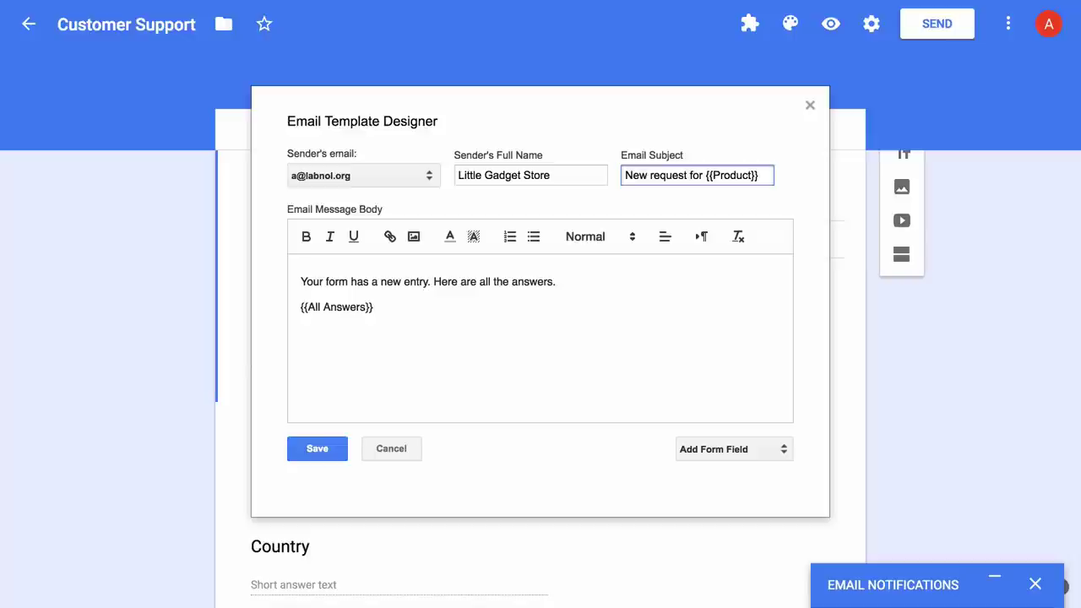
pyautogui.write(' from {{Country}}')
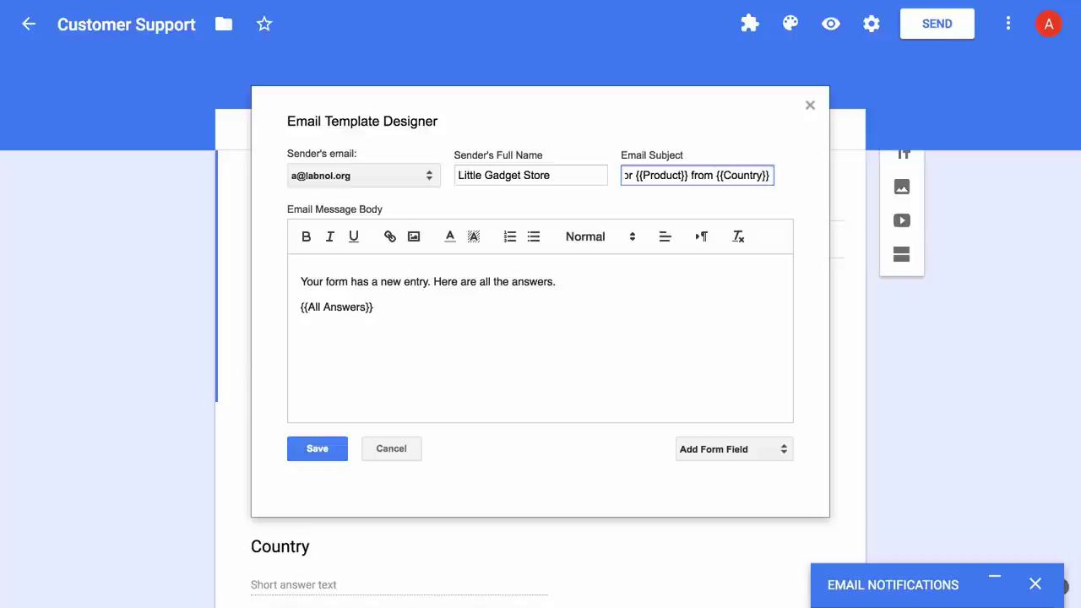
# Replace the default body with 'Request number {{Response Number}}'.
pyautogui.click(508, 339)
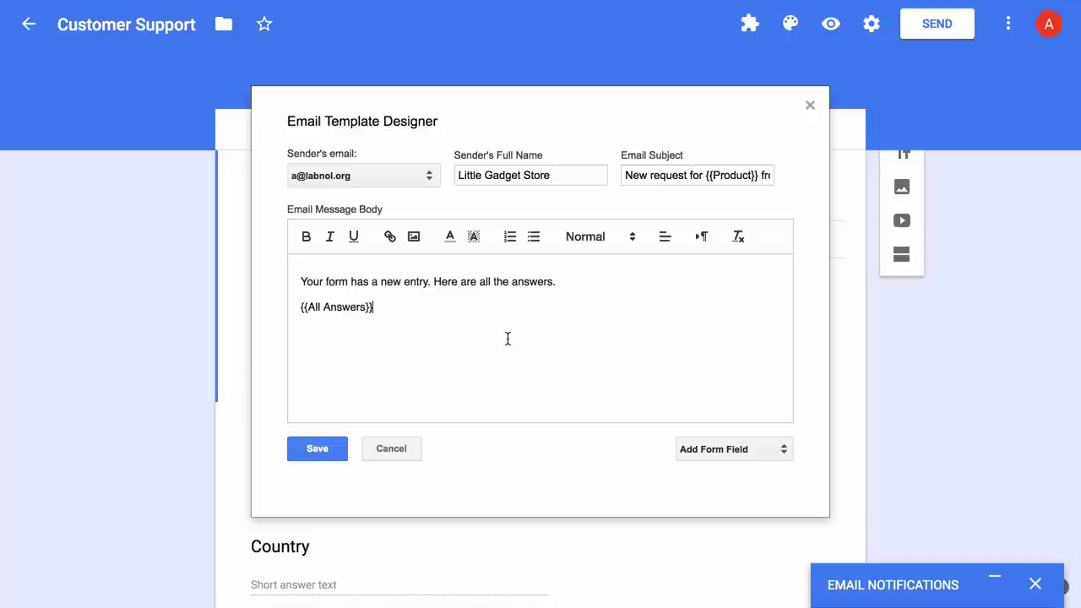
pyautogui.hotkey('ctrl', 'a')
pyautogui.write('Reque')
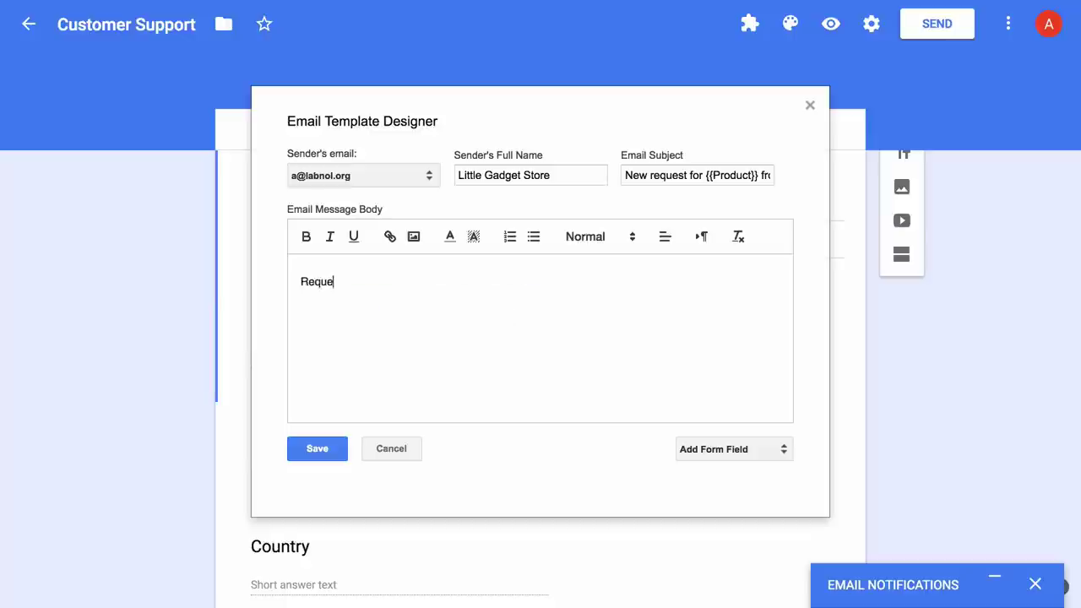
pyautogui.write('st number')
pyautogui.click(755, 449)
pyautogui.scroll(-2, 767, 499)
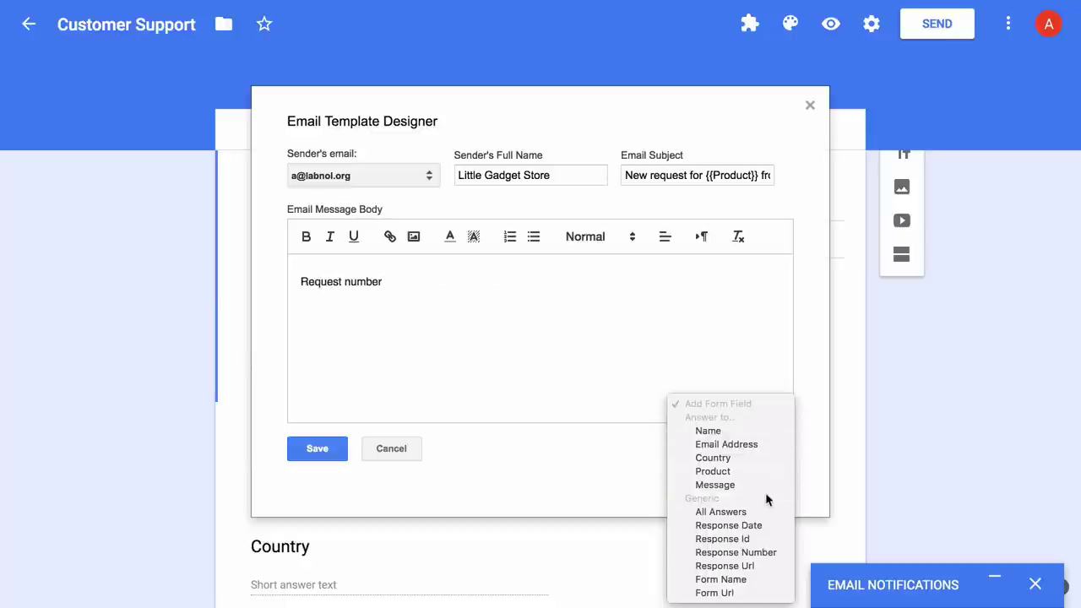
pyautogui.click(764, 554)
pyautogui.press('Return')
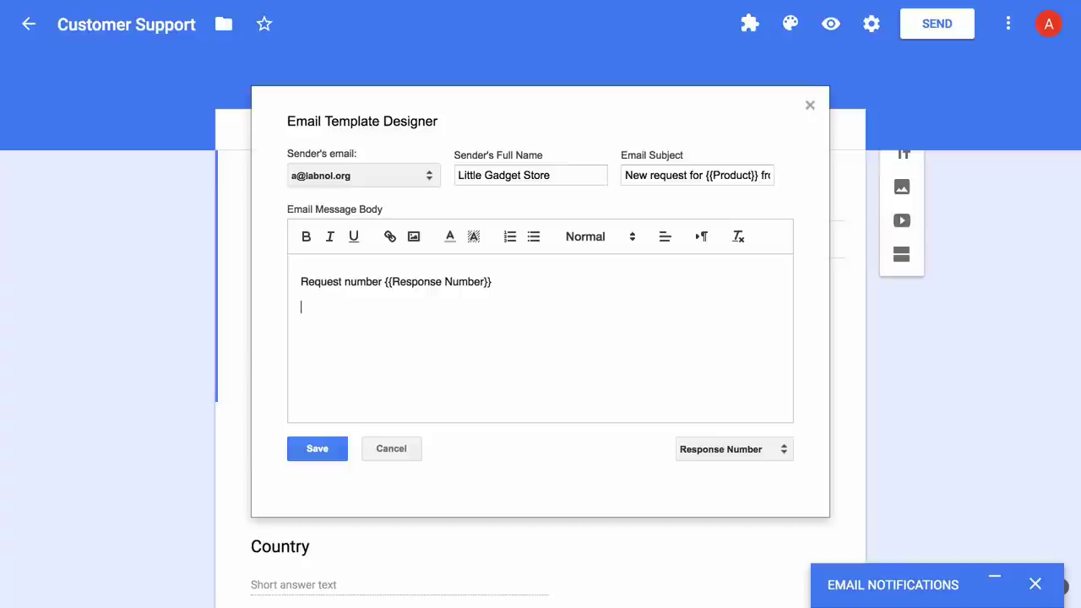
# Add the line '{{Name}} from {{Country}} submitted a ticket.' to the body.
pyautogui.click(754, 454)
pyautogui.click(752, 326)
pyautogui.write('from')
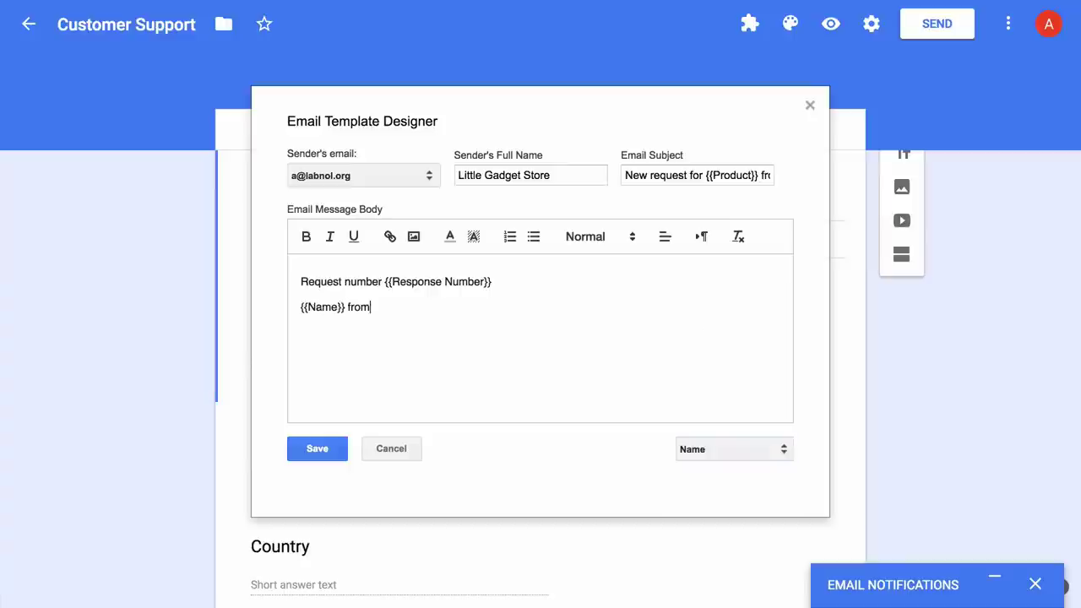
pyautogui.click(731, 452)
pyautogui.click(713, 475)
pyautogui.click(634, 322)
pyautogui.write('submitted a ticket.')
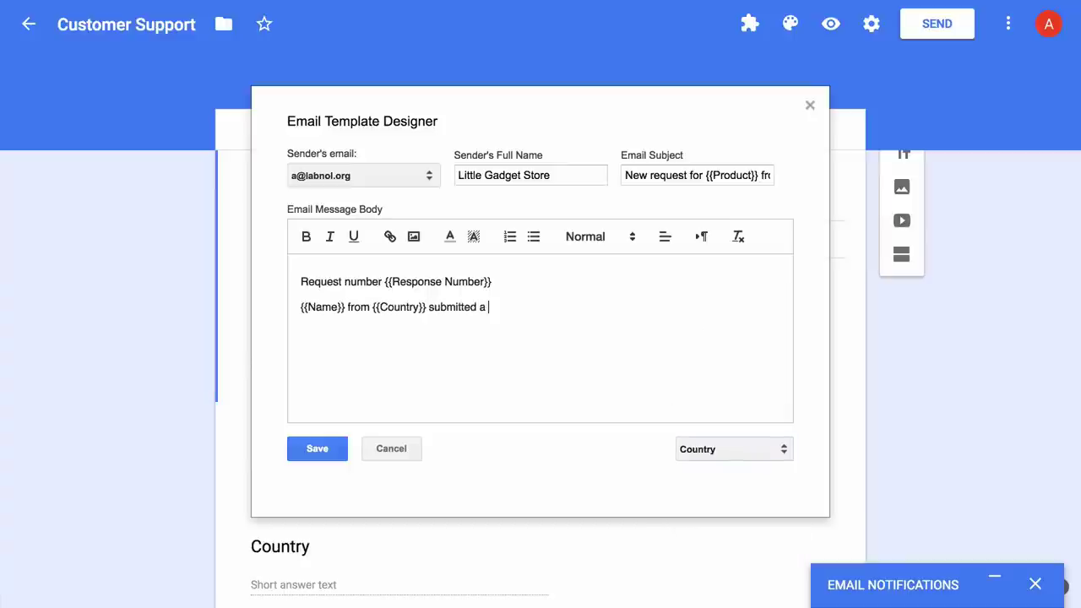
pyautogui.press('Return')
# Add {{All Answers}}, 'Click here to view the response inside the form' and {{Response Url}}.
pyautogui.click(735, 449)
pyautogui.click(722, 500)
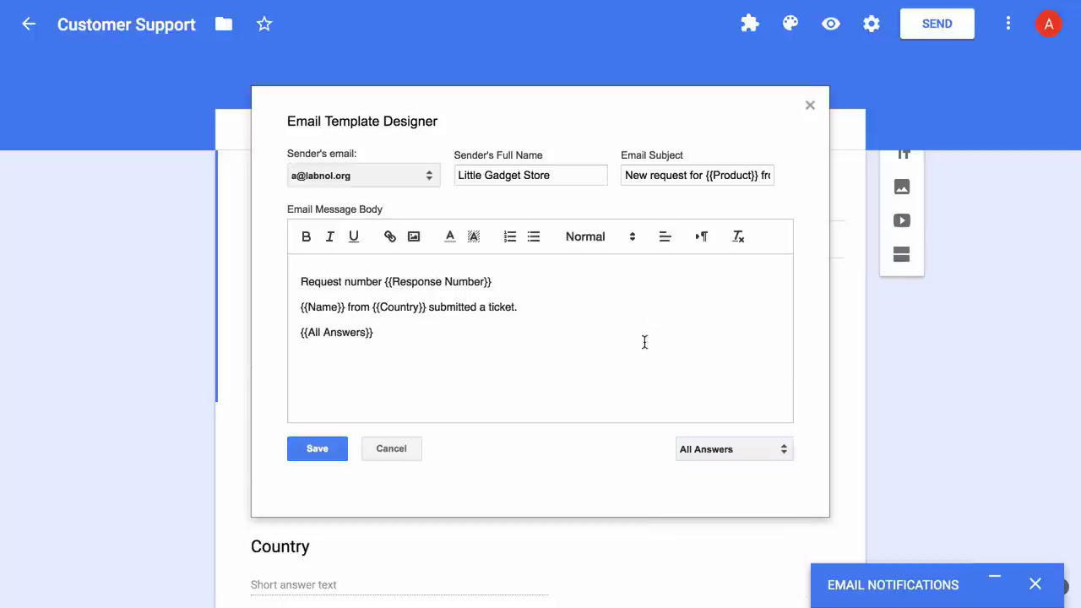
pyautogui.press('Return')
pyautogui.write('Click here to view the respons')
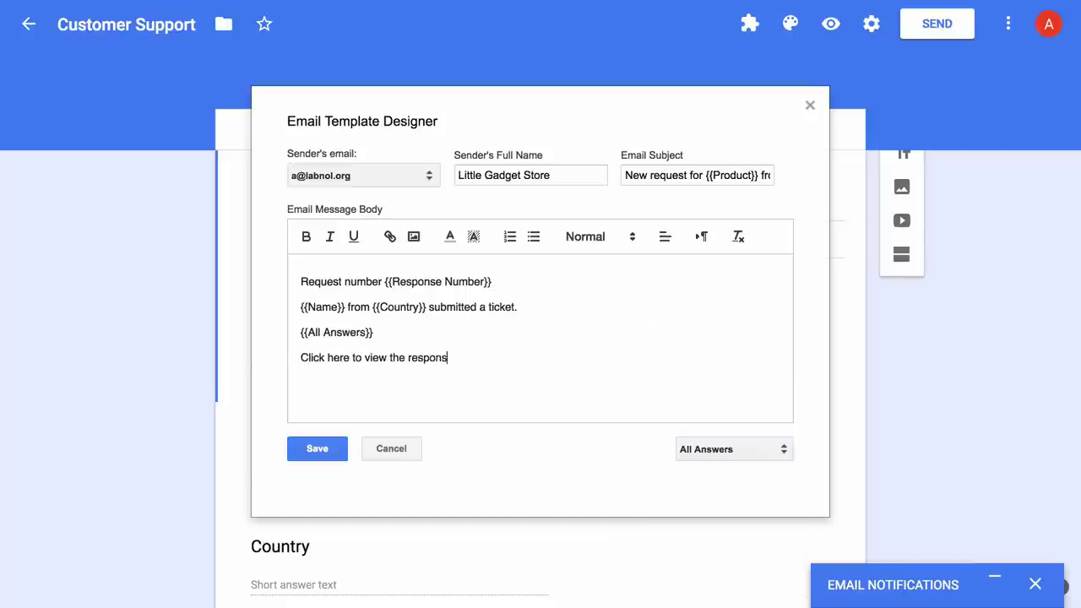
pyautogui.write('e inside the form')
pyautogui.press('Return')
pyautogui.click(772, 449)
pyautogui.click(763, 501)
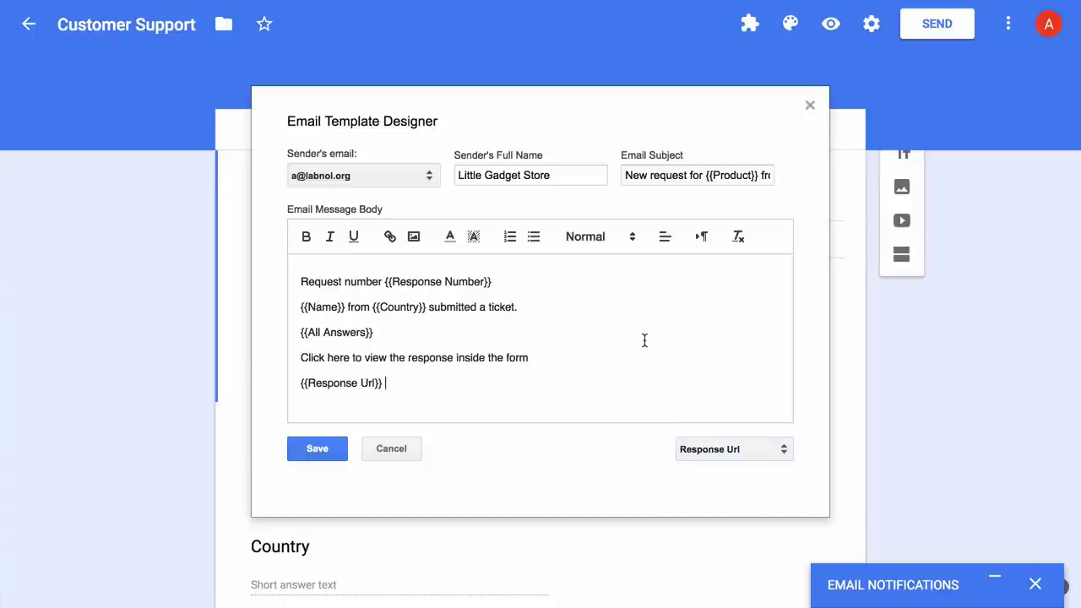
# Highlight the {{Country}} placeholder and colour {{Response Number}} red.
pyautogui.moveTo(428, 307); pyautogui.dragTo(491, 282)
pyautogui.click(474, 236)
pyautogui.click(545, 270)
pyautogui.click(451, 237)
pyautogui.click(473, 270)
pyautogui.click(550, 358)
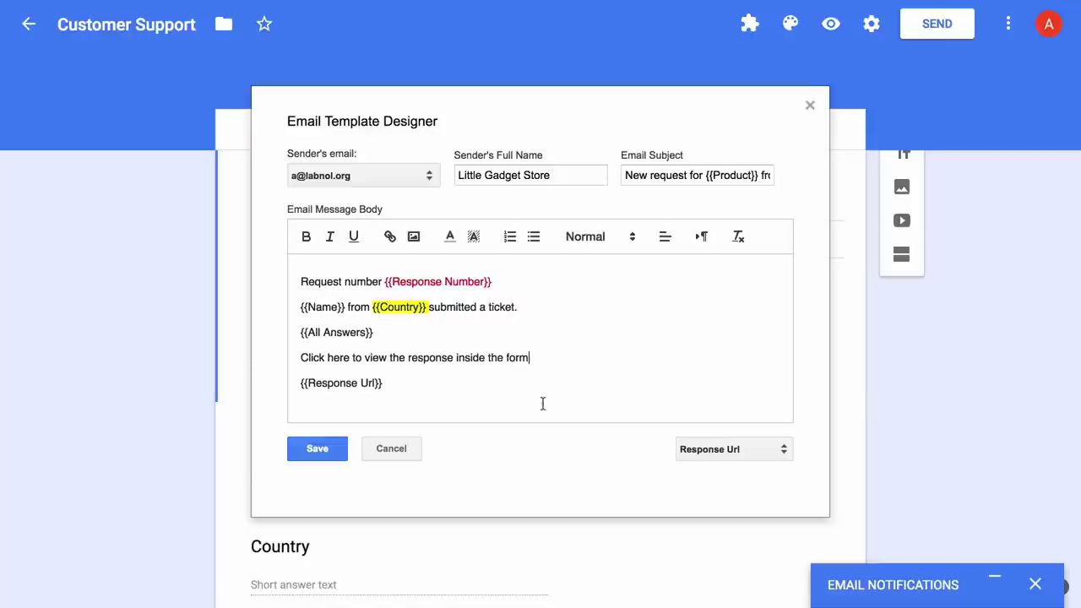
# Save the email template and open the rule's Conditional Logic editor.
pyautogui.click(339, 450)
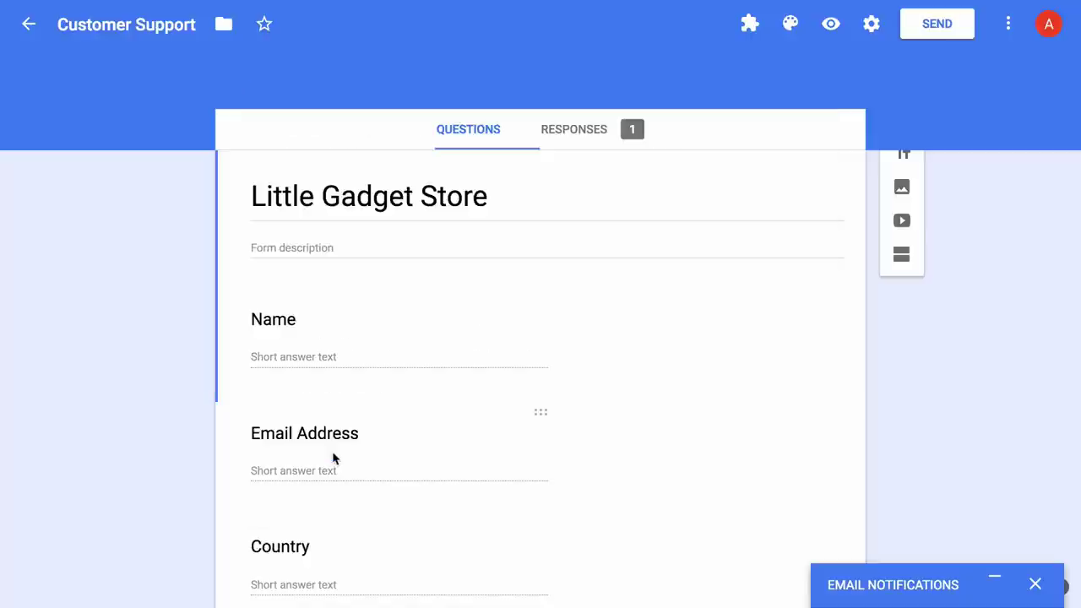
pyautogui.click(991, 581)
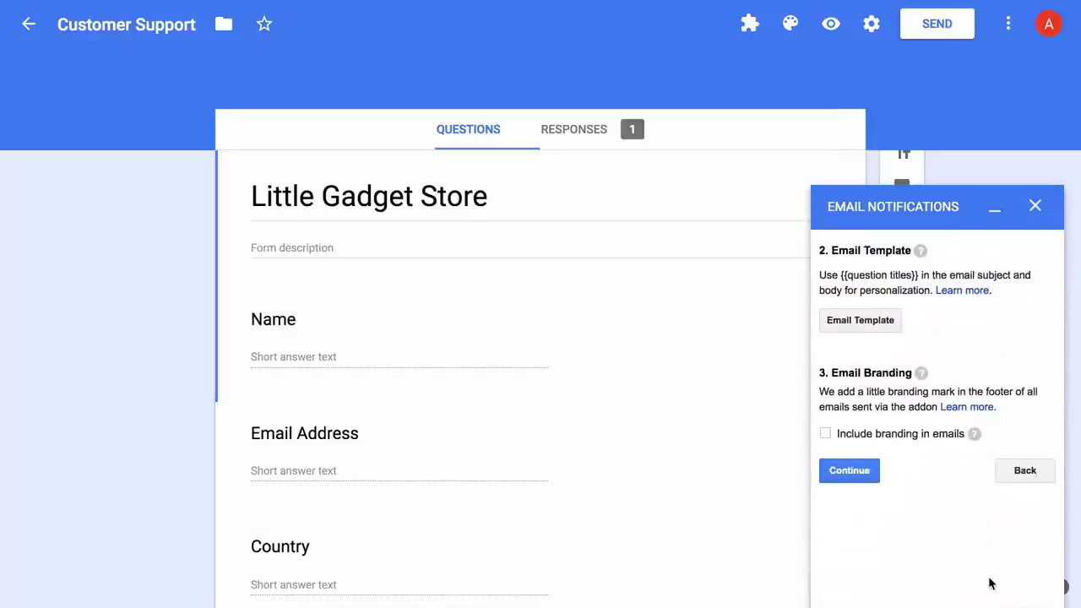
pyautogui.click(859, 477)
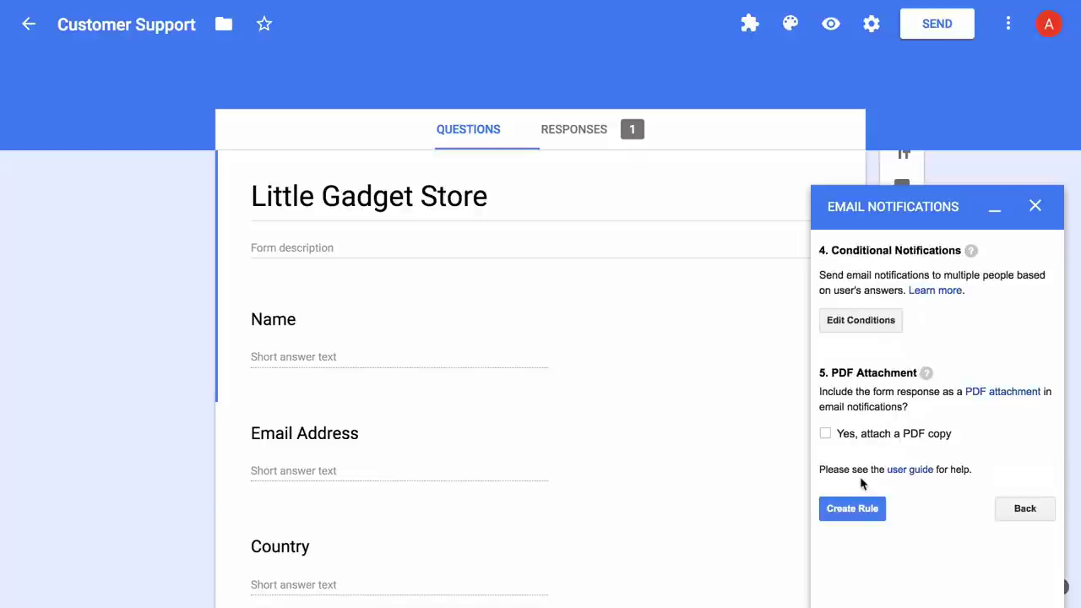
pyautogui.click(878, 332)
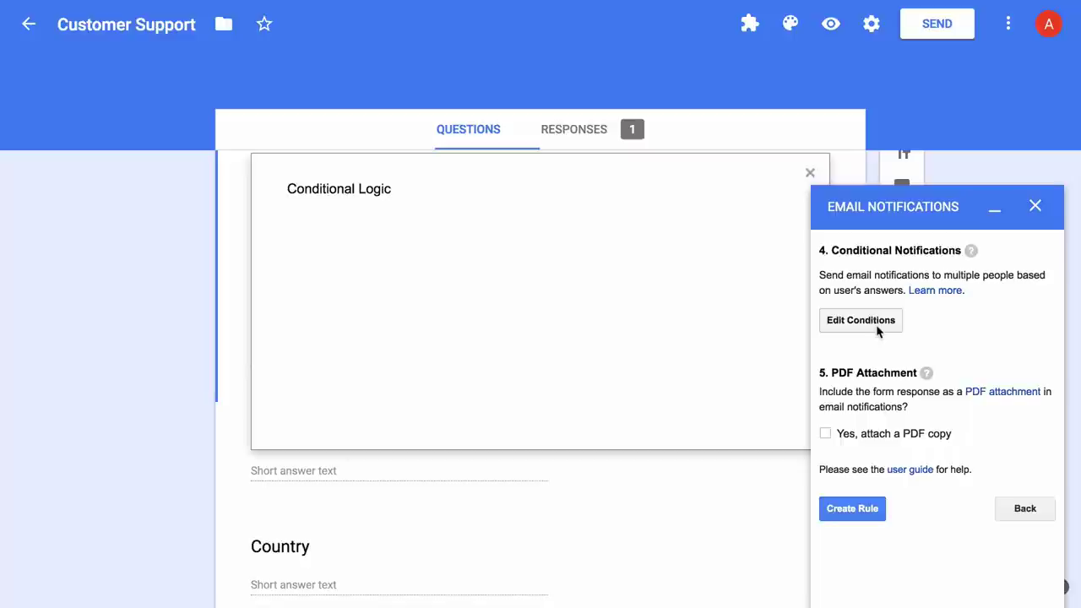
# Set Rule #1's first condition to Country Equals Spain.
pyautogui.click(994, 208)
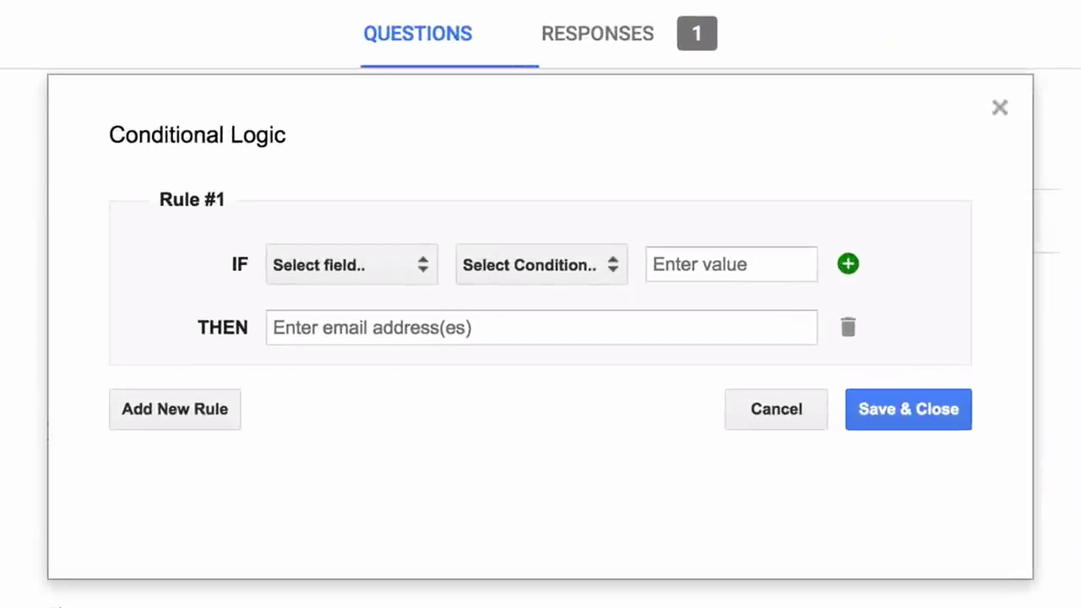
pyautogui.click(380, 264)
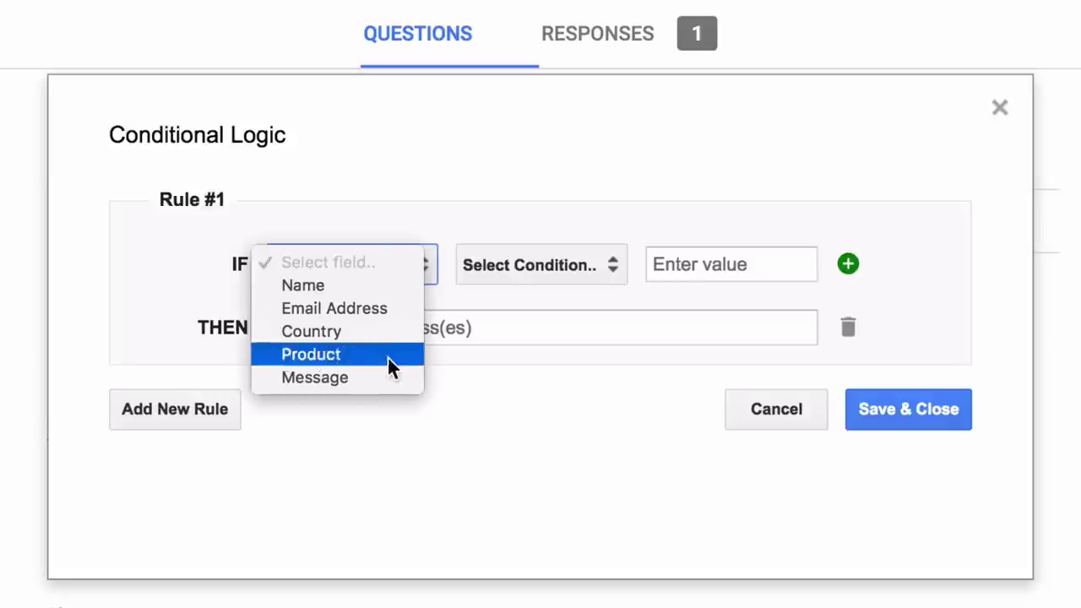
pyautogui.click(483, 209)
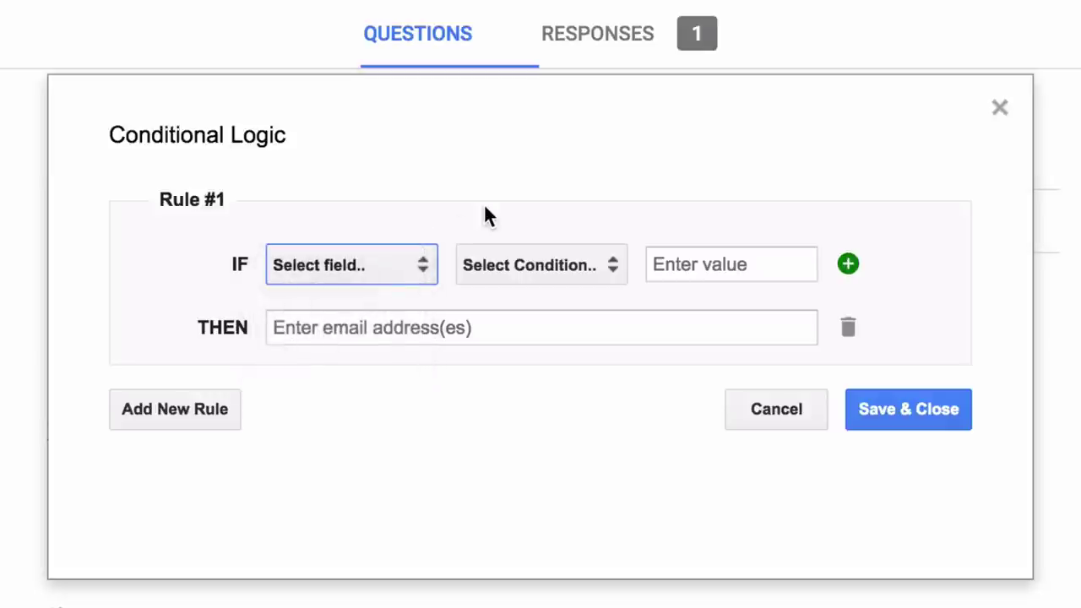
pyautogui.click(571, 261)
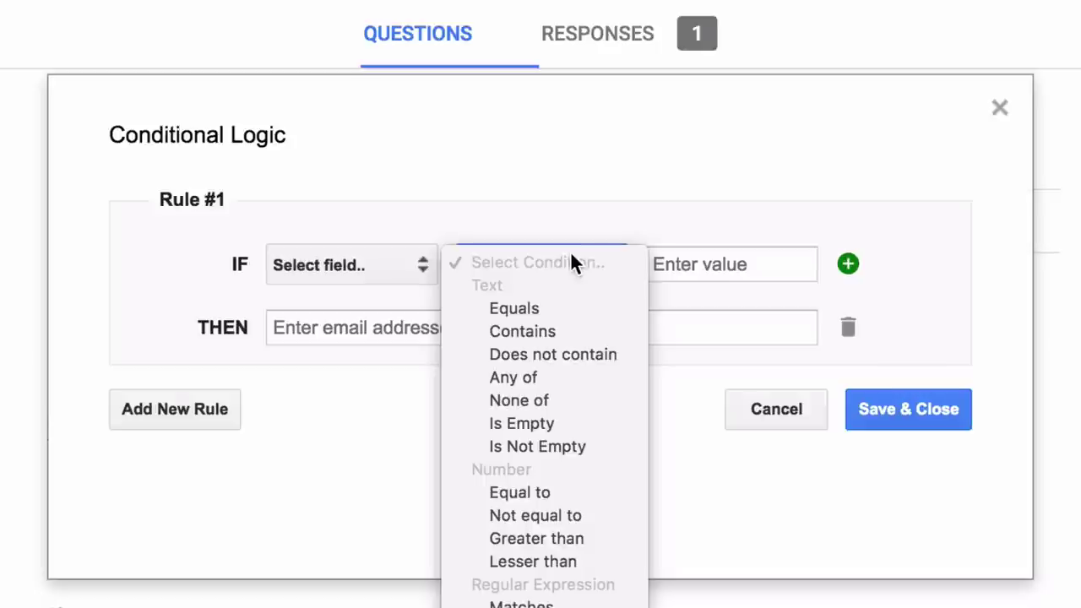
pyautogui.click(570, 254)
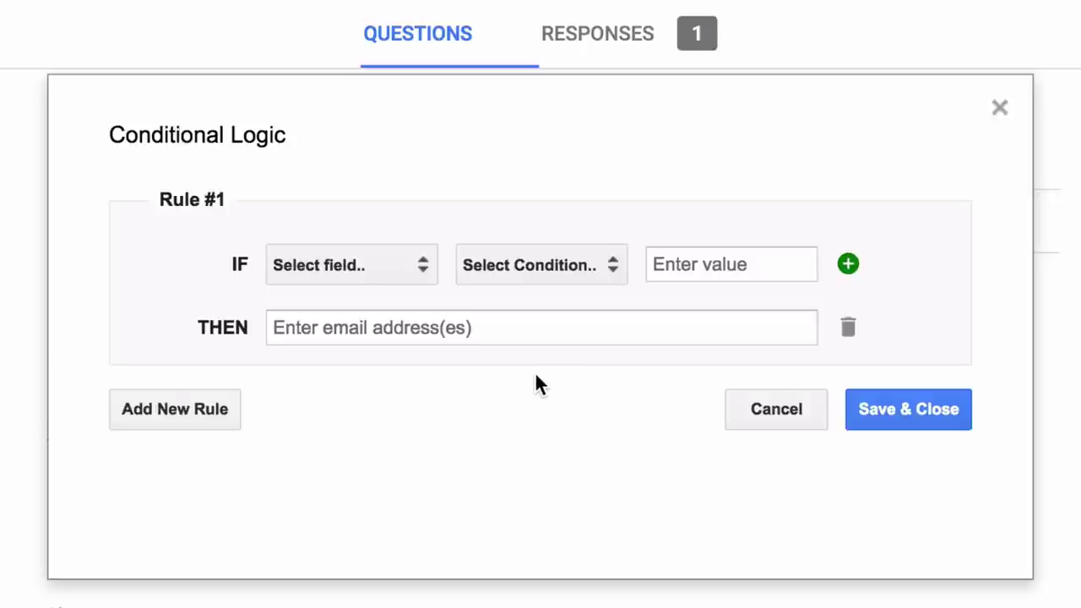
pyautogui.click(388, 258)
pyautogui.click(375, 330)
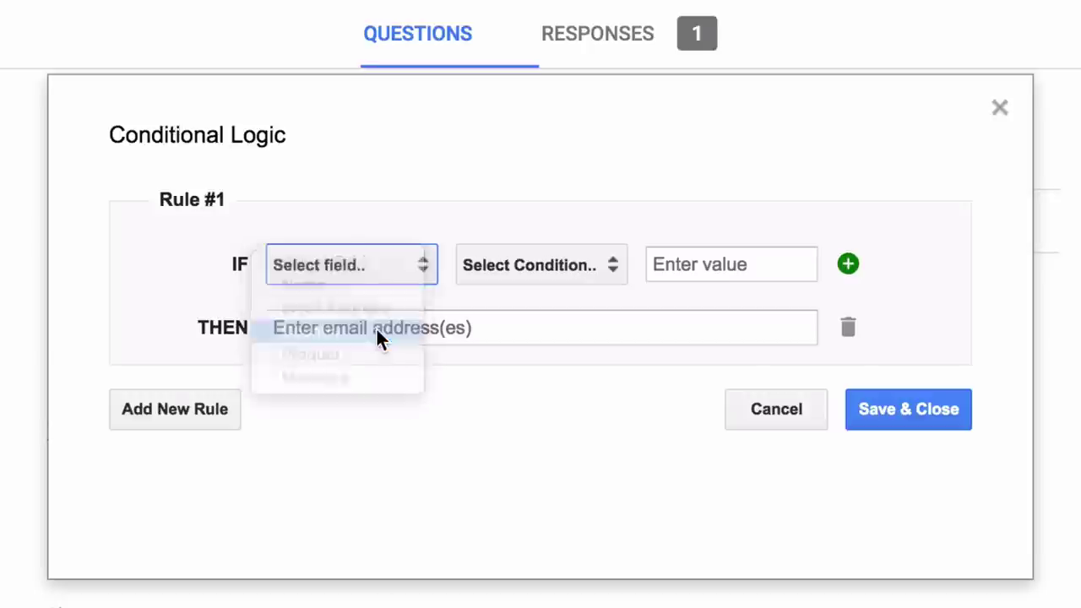
pyautogui.click(530, 267)
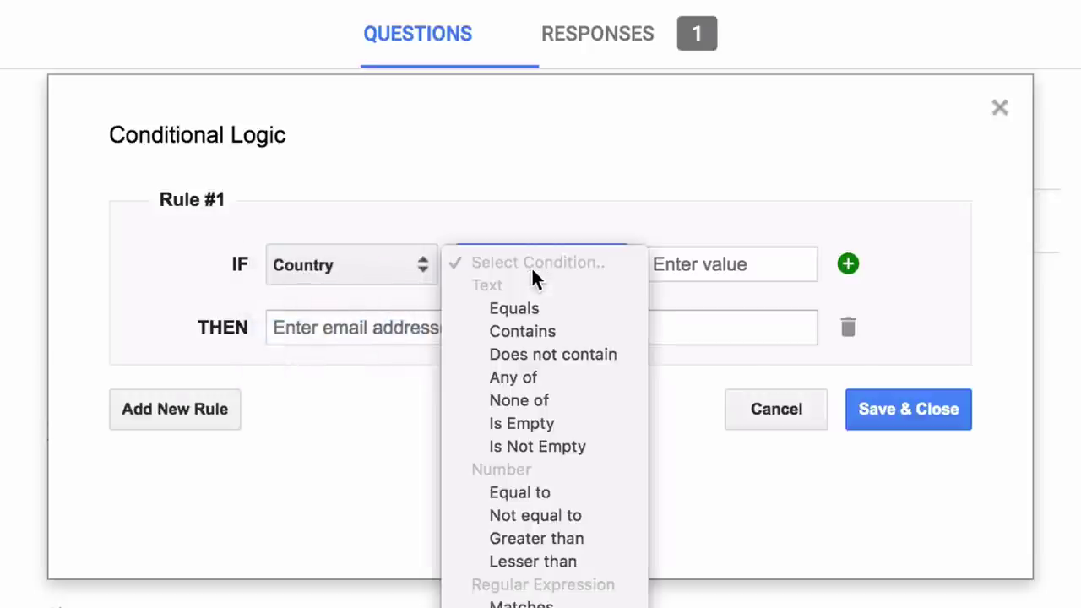
pyautogui.click(569, 306)
pyautogui.click(710, 265)
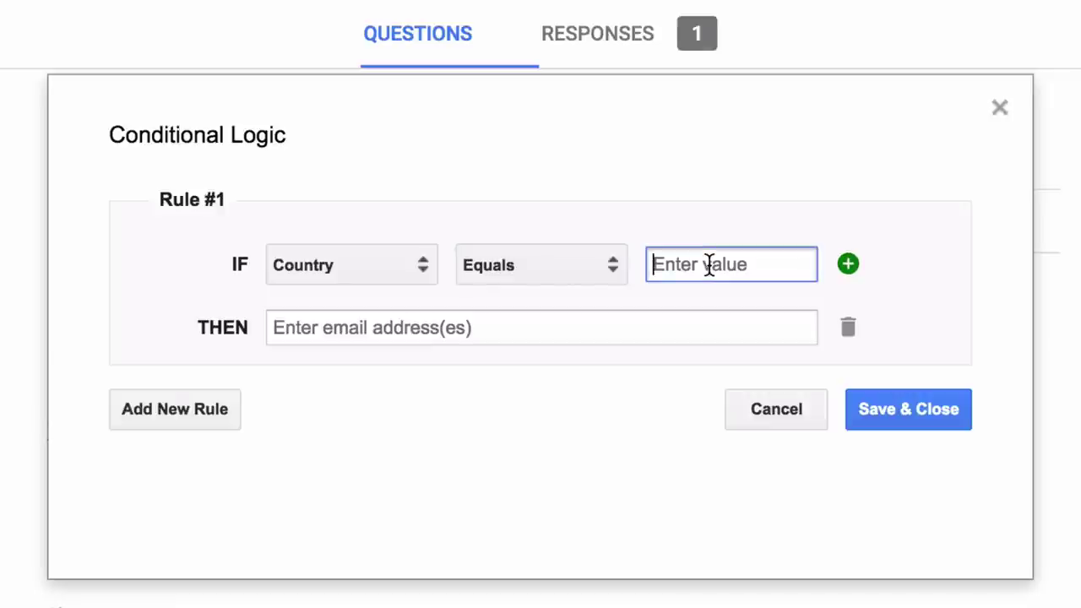
pyautogui.write('Spain')
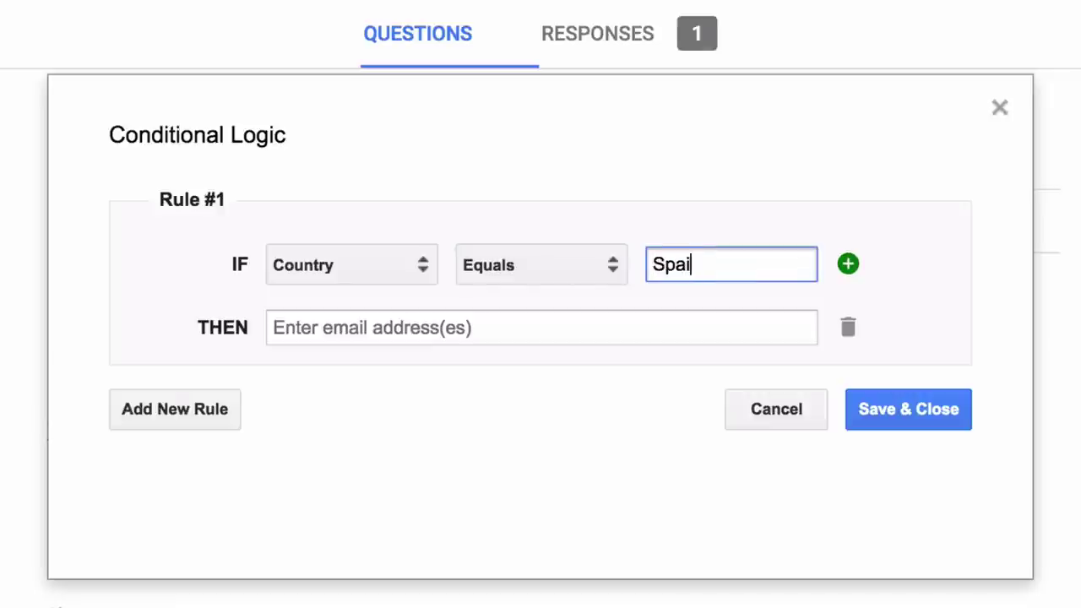
# Add an OR condition: Country Equals France.
pyautogui.click(848, 266)
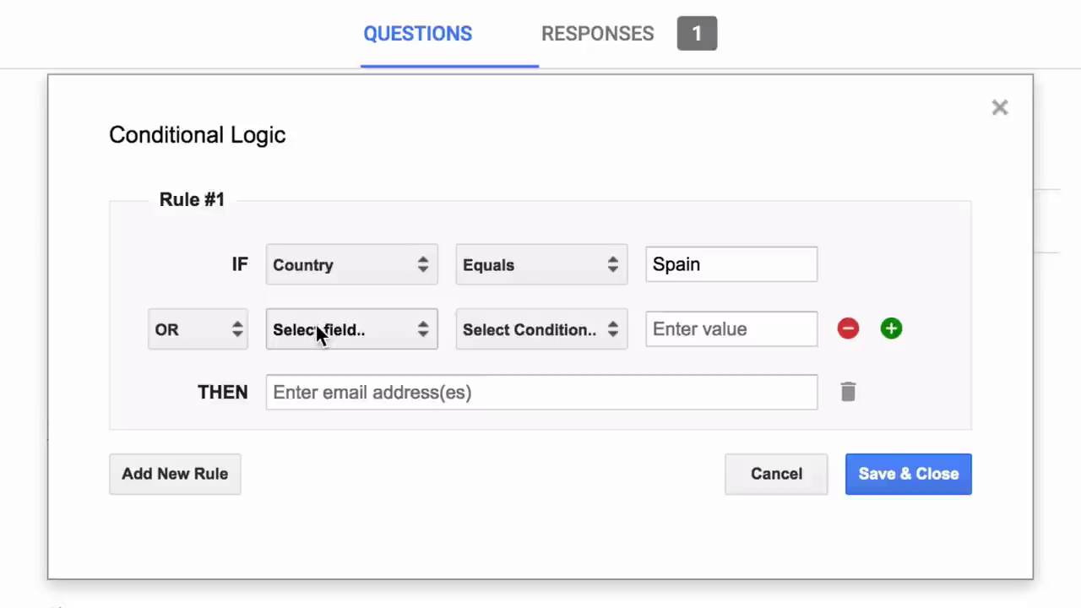
pyautogui.click(384, 331)
pyautogui.click(357, 401)
pyautogui.click(572, 330)
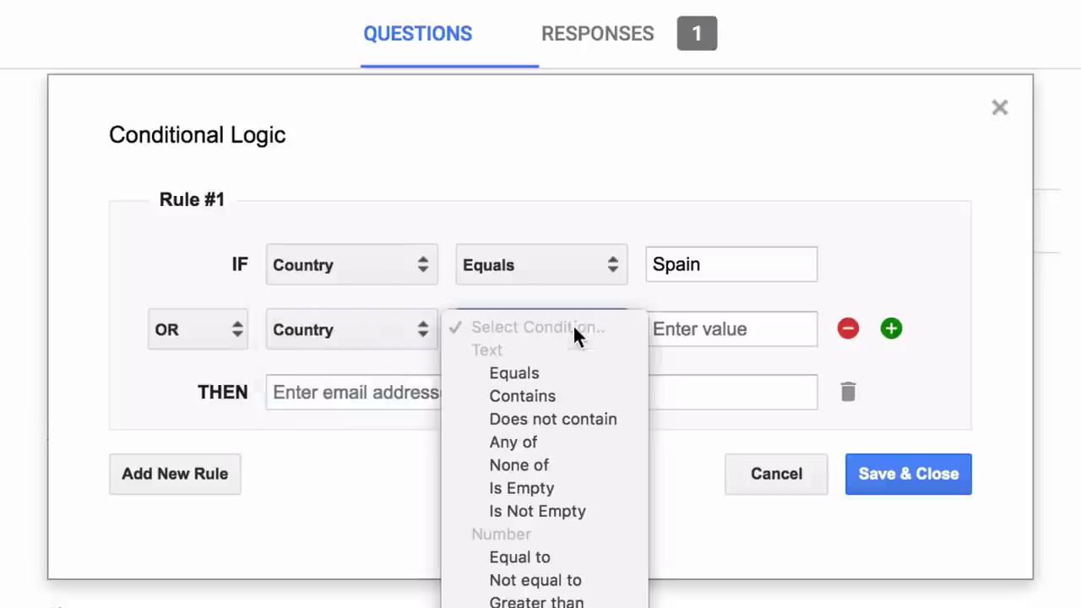
pyautogui.click(578, 378)
pyautogui.click(703, 321)
pyautogui.write('France')
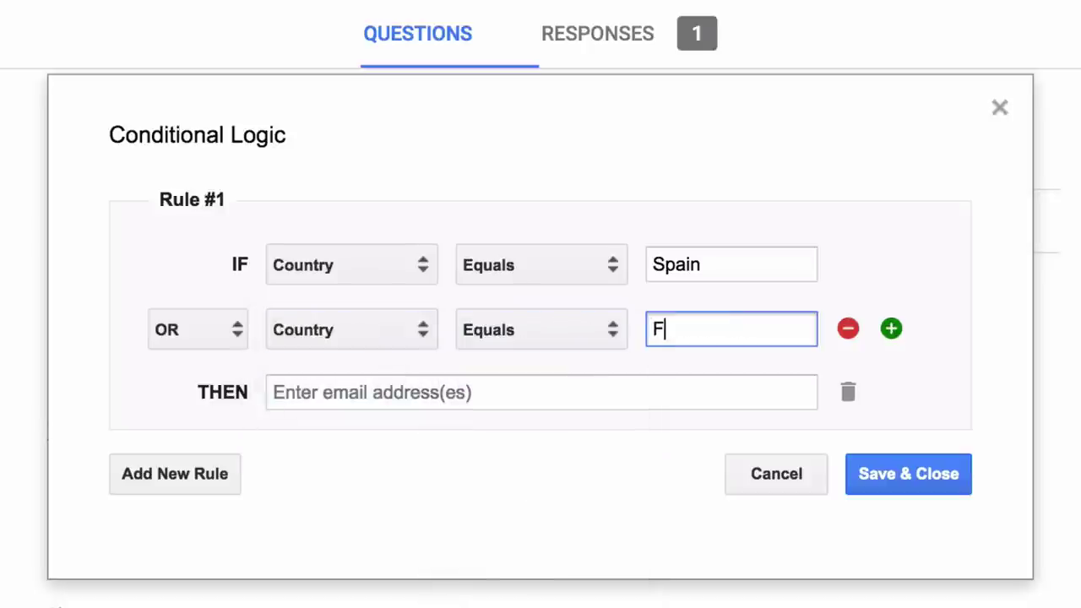
# Add a third OR condition: Country Equals United Kingdom.
pyautogui.click(892, 329)
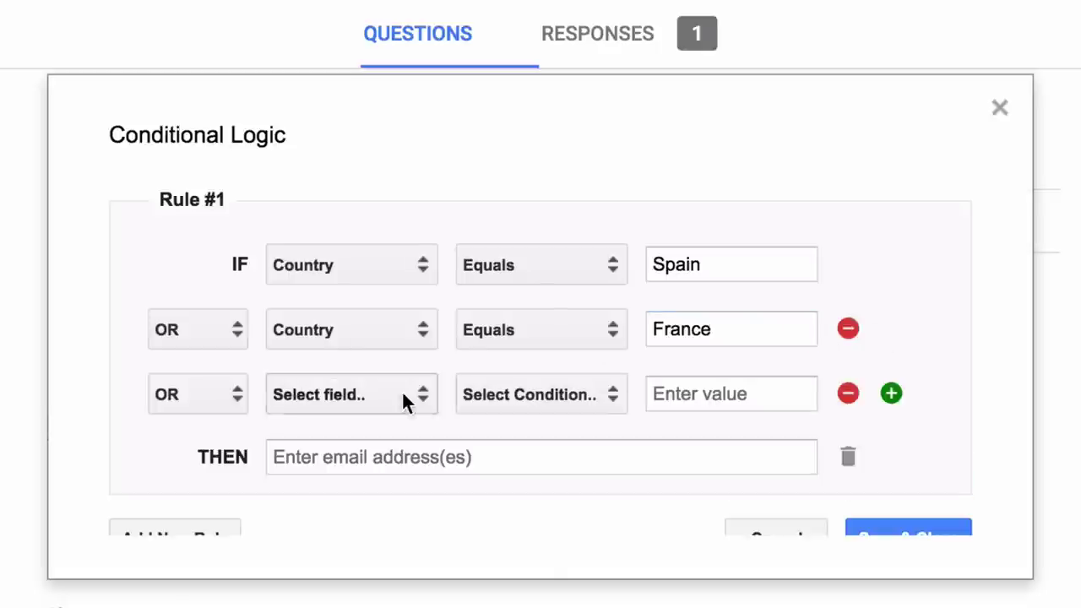
pyautogui.click(401, 393)
pyautogui.click(397, 459)
pyautogui.click(532, 397)
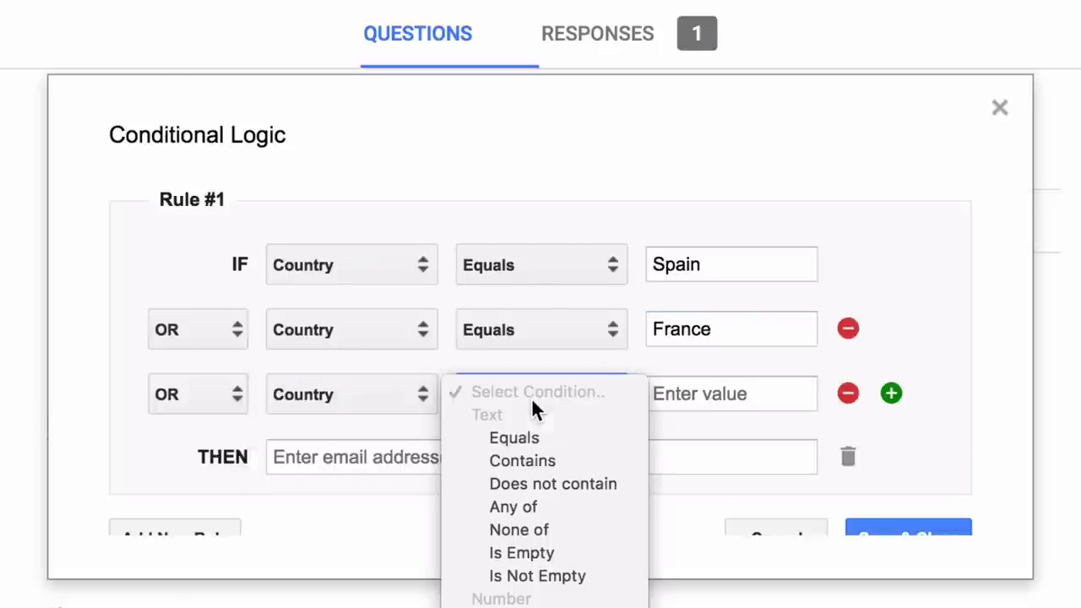
pyautogui.click(545, 432)
pyautogui.click(737, 394)
pyautogui.write('U')
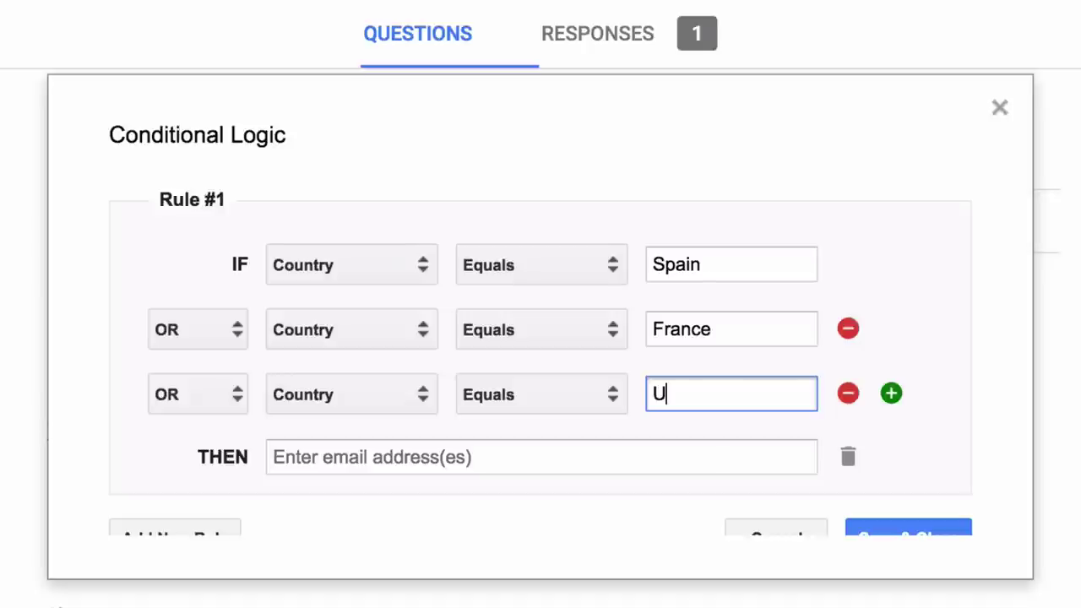
pyautogui.write('nited King')
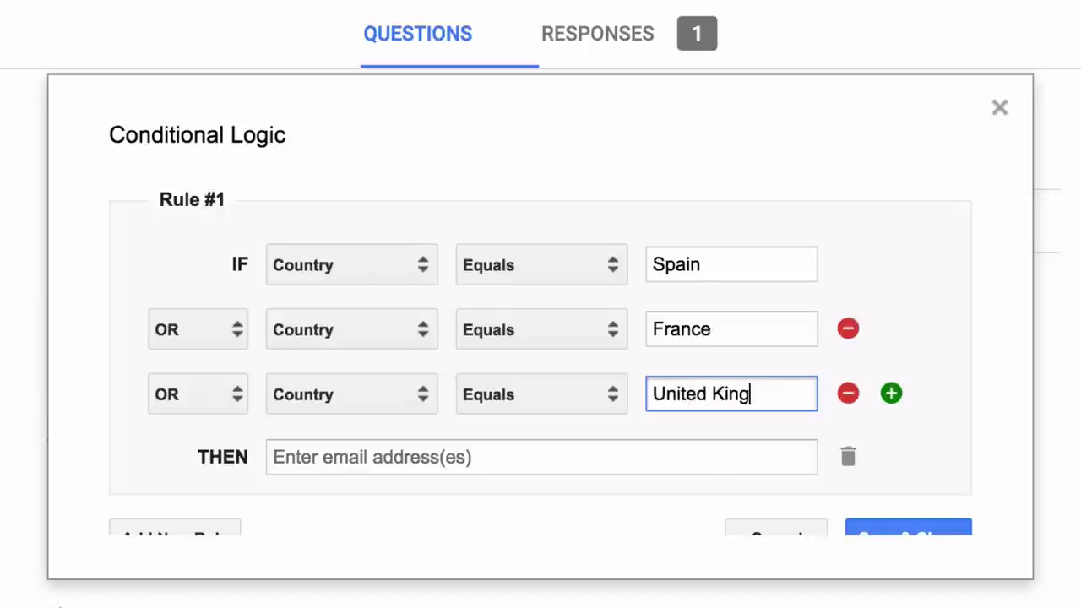
pyautogui.write('dom')
# Enter the Europe e-mail address as Rule #1's recipient.
pyautogui.click(667, 467)
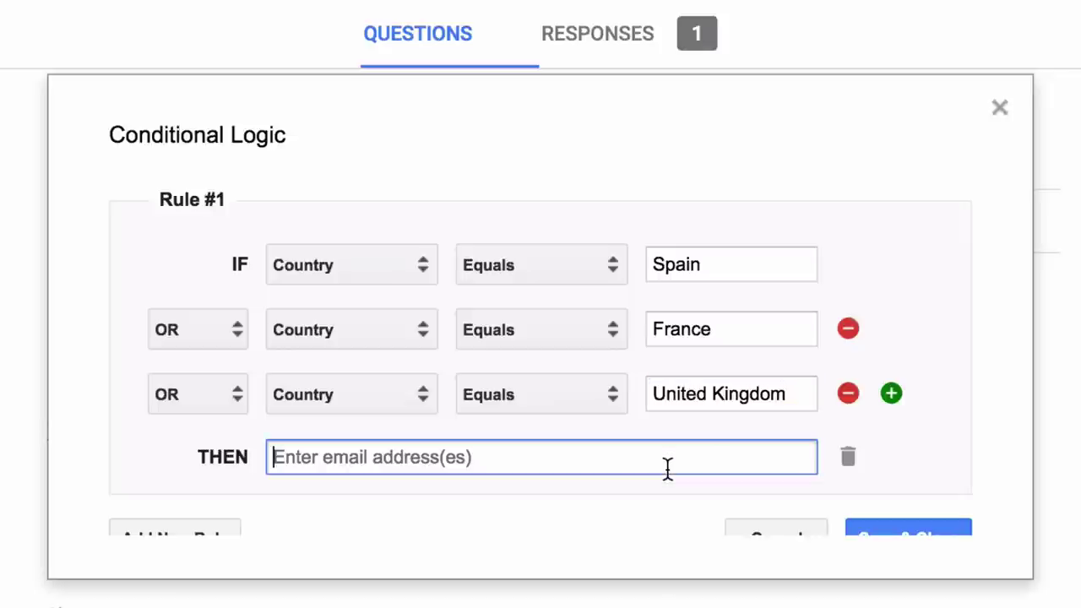
pyautogui.write('eurpo')
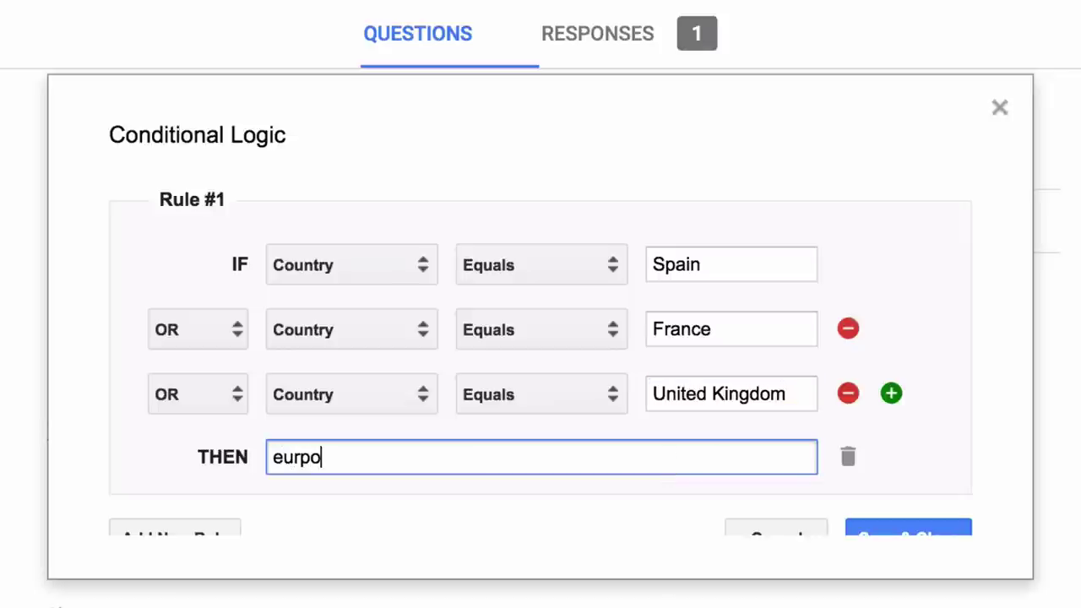
pyautogui.press('BackSpace')
pyautogui.press('BackSpace')
pyautogui.write('ope@e')
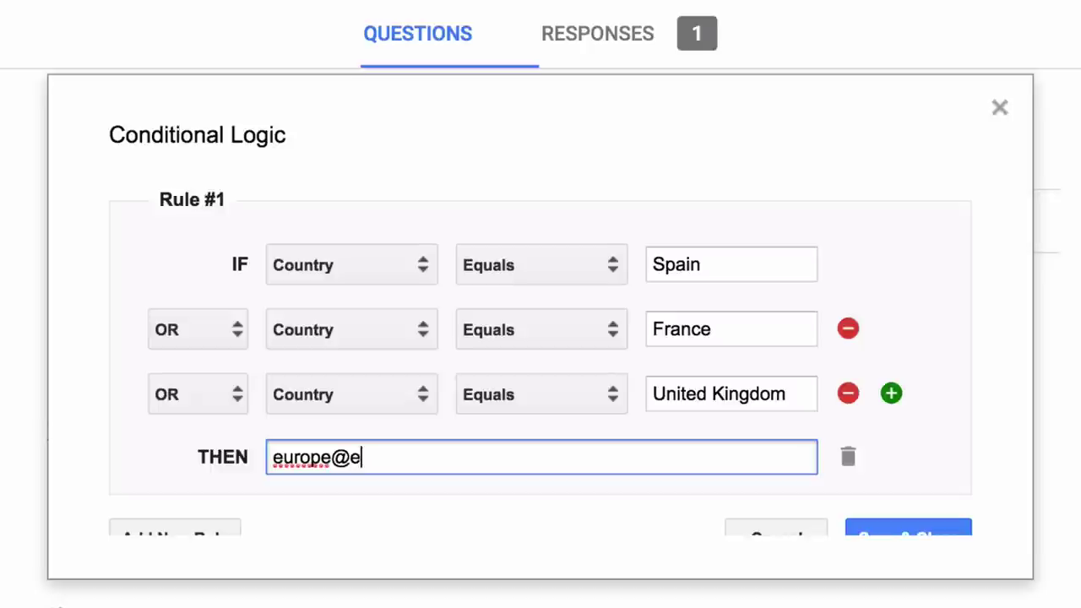
pyautogui.write('xample.com')
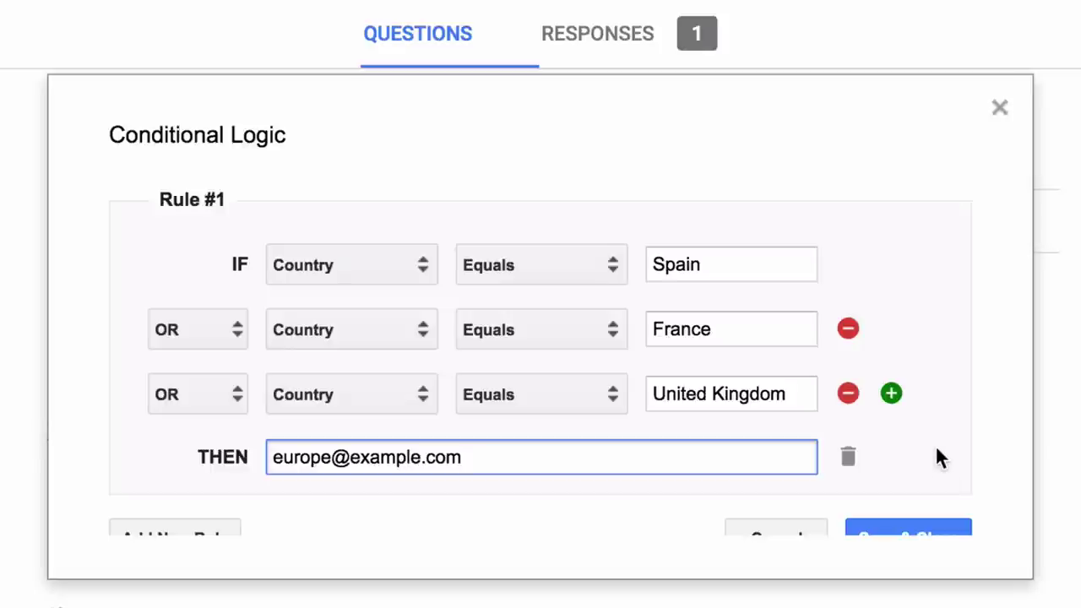
# Change the third condition to Country Any of 'United Kingdom, UK'.
pyautogui.scroll(-1, 935, 456)
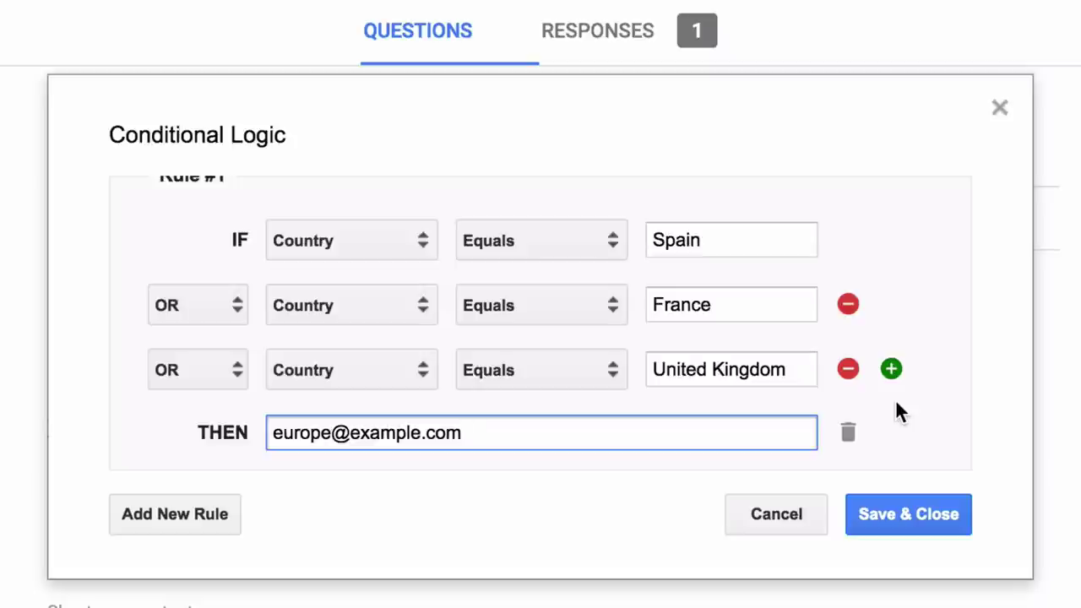
pyautogui.click(570, 386)
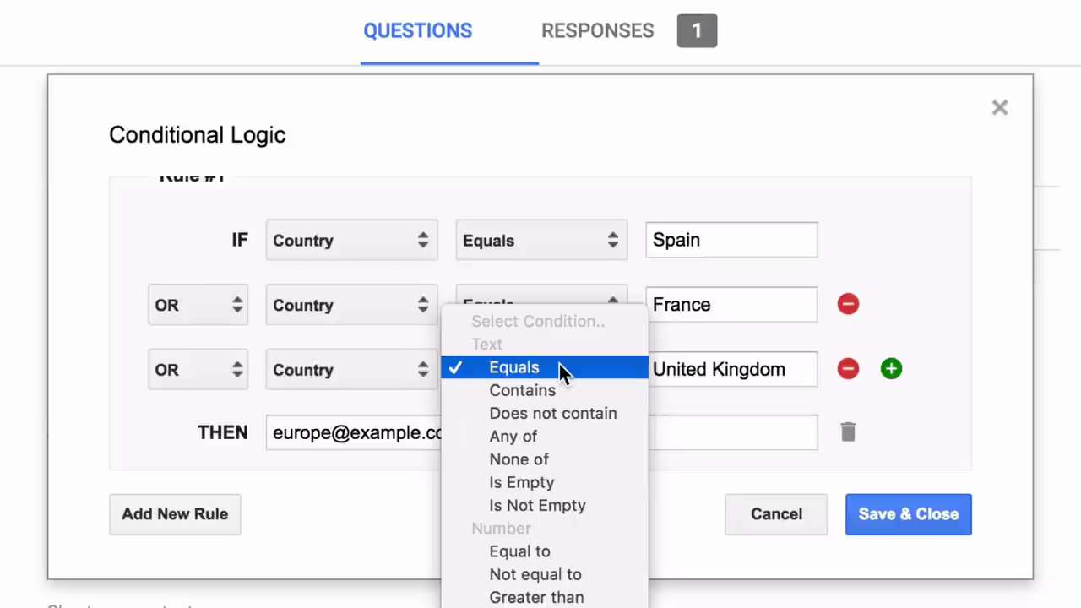
pyautogui.click(563, 435)
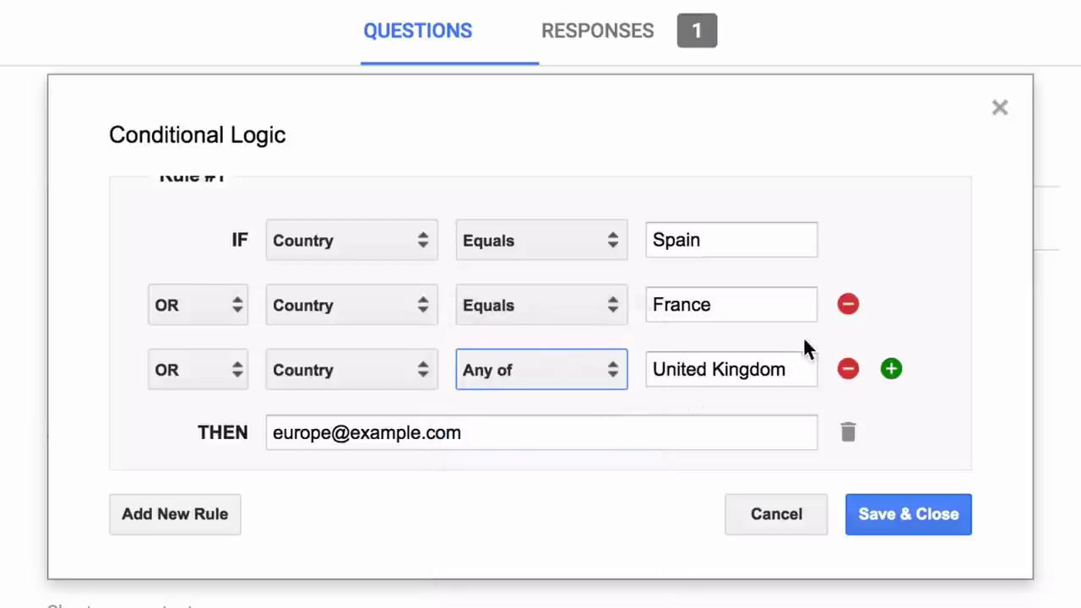
pyautogui.click(796, 369)
pyautogui.write(', UK')
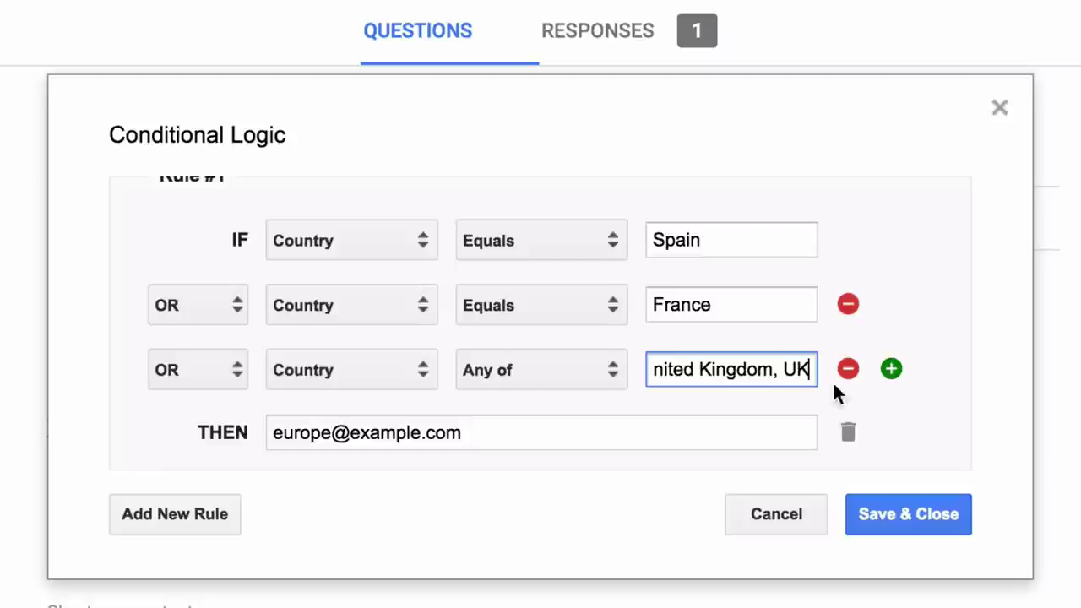
pyautogui.click(914, 399)
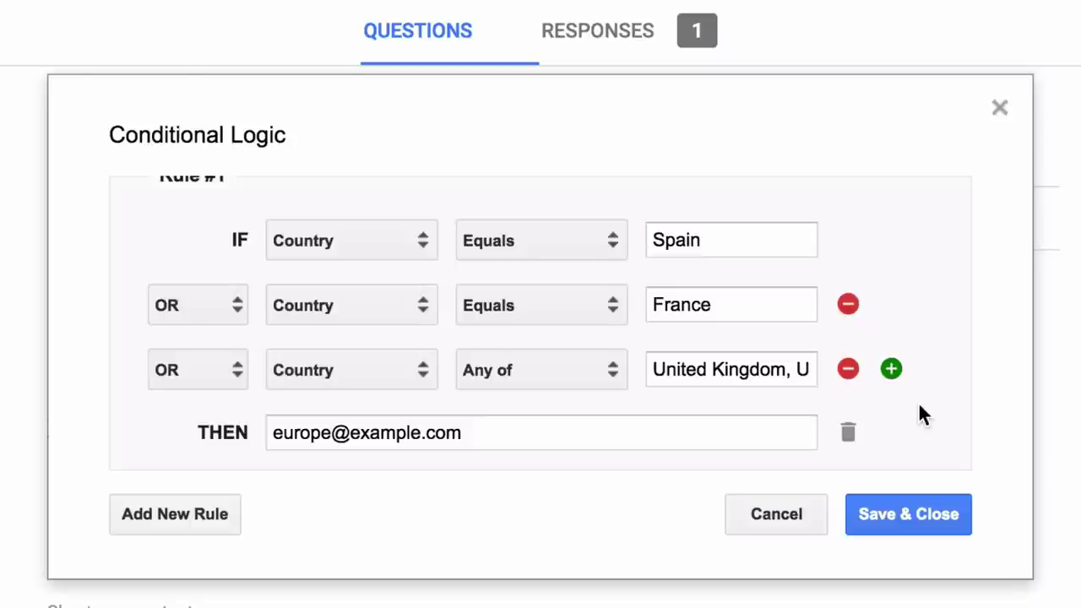
pyautogui.scroll(-1, 918, 401)
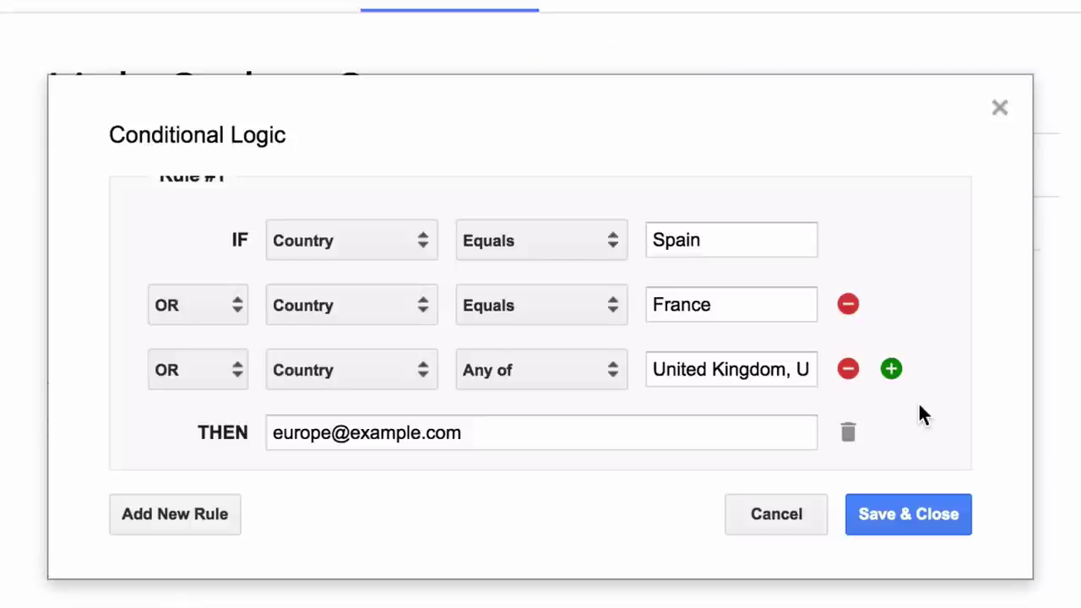
# Add Rule #2 with the condition Country Equals India.
pyautogui.click(211, 509)
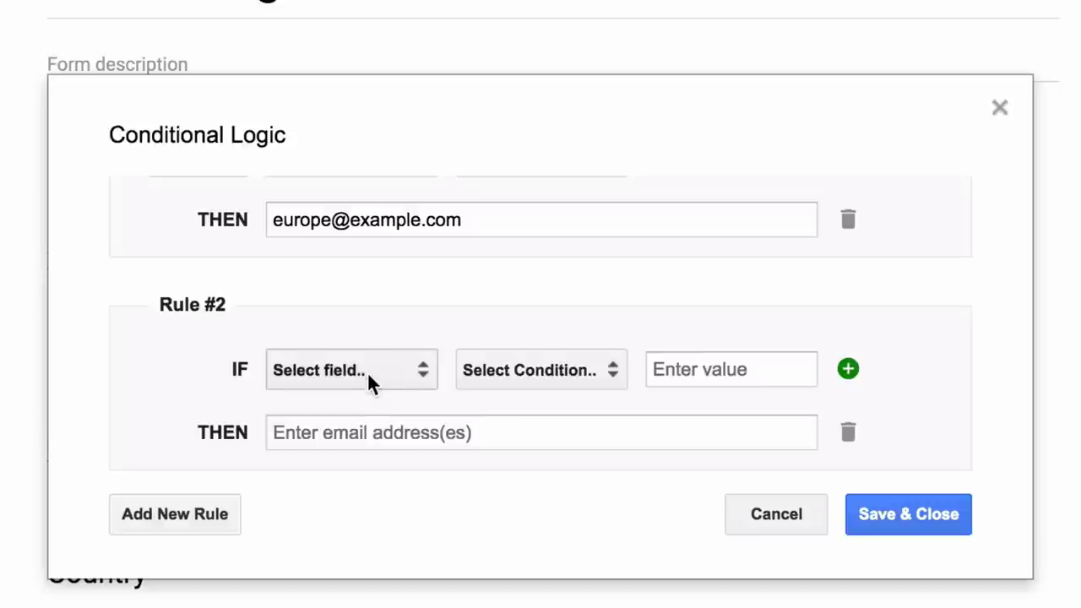
pyautogui.click(368, 372)
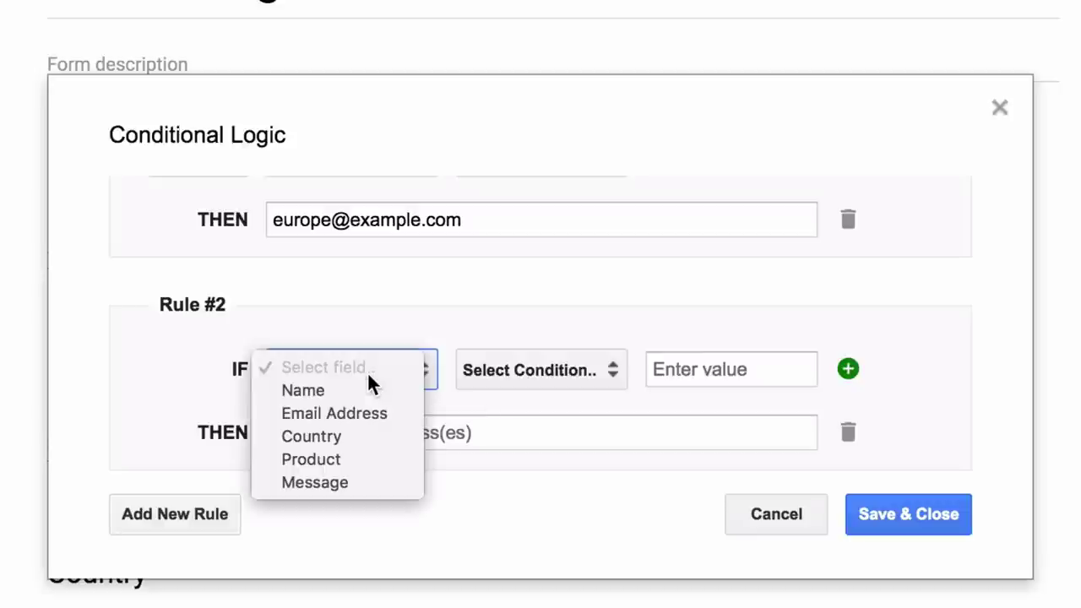
pyautogui.click(370, 432)
pyautogui.click(549, 369)
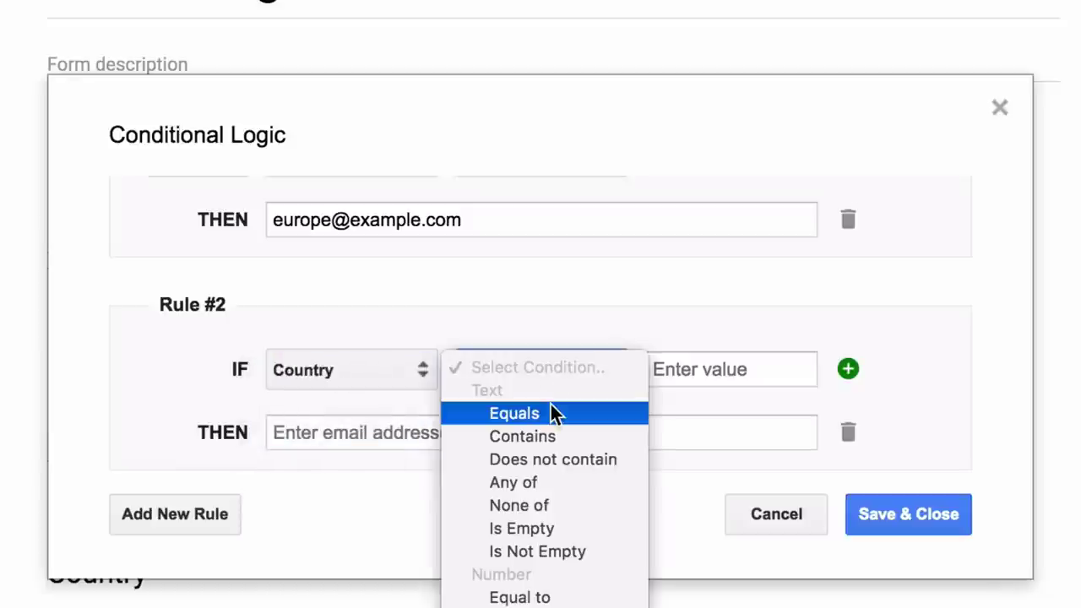
pyautogui.click(567, 411)
pyautogui.click(657, 373)
pyautogui.write('India')
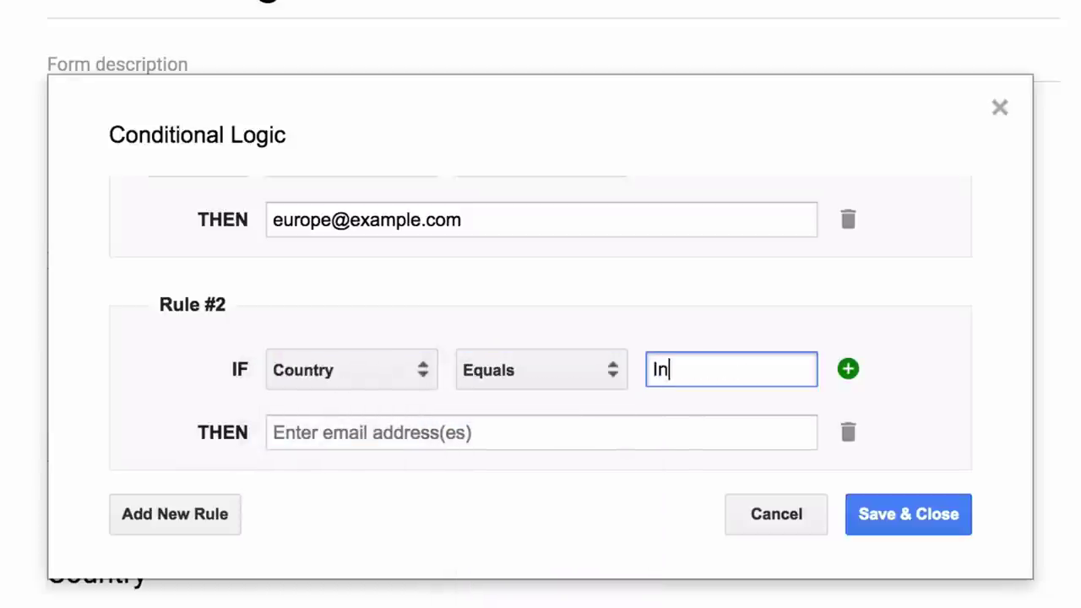
# Add an AND condition to Rule #2: Product Equals iPhone.
pyautogui.click(849, 369)
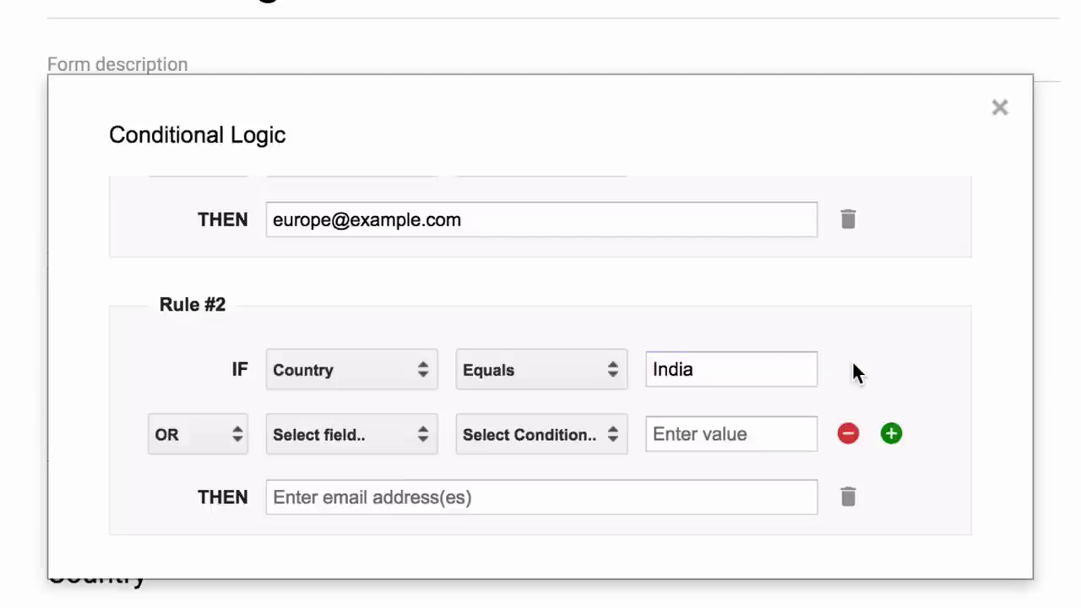
pyautogui.click(222, 434)
pyautogui.click(223, 452)
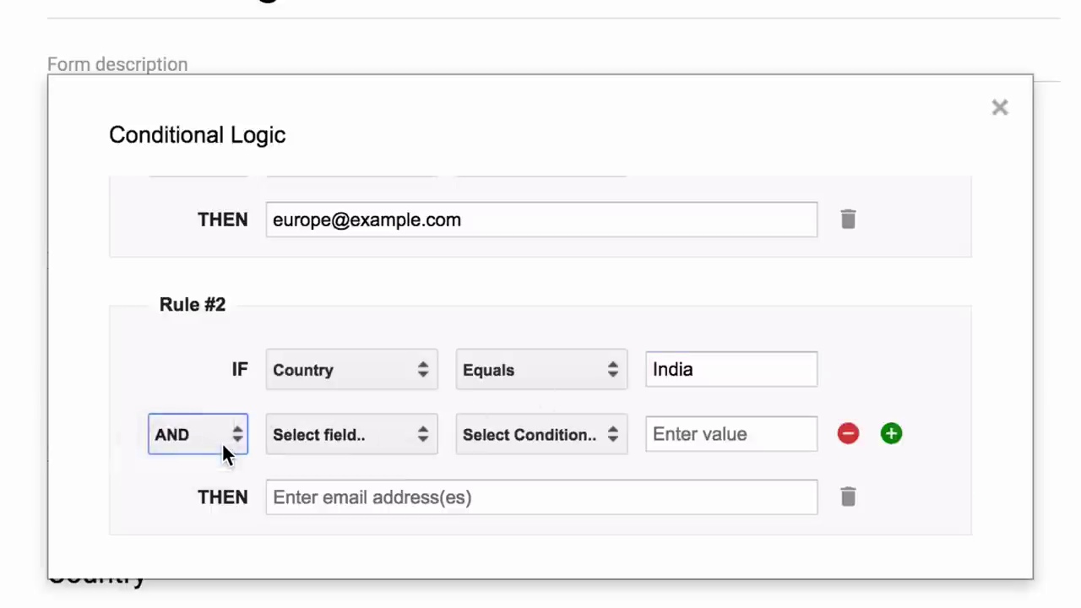
pyautogui.click(369, 438)
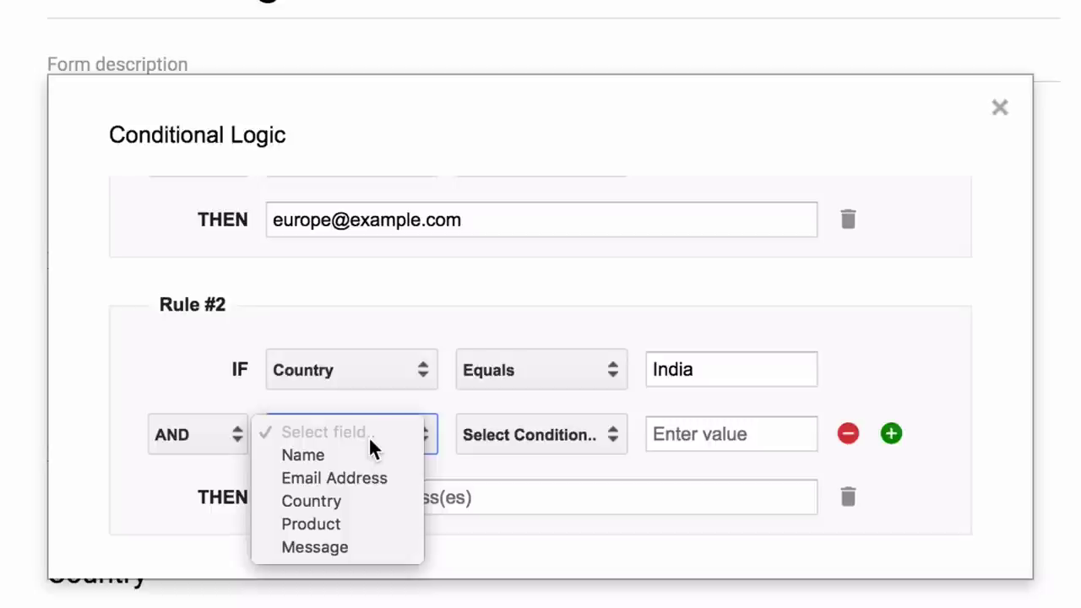
pyautogui.click(369, 523)
pyautogui.click(532, 434)
pyautogui.click(540, 476)
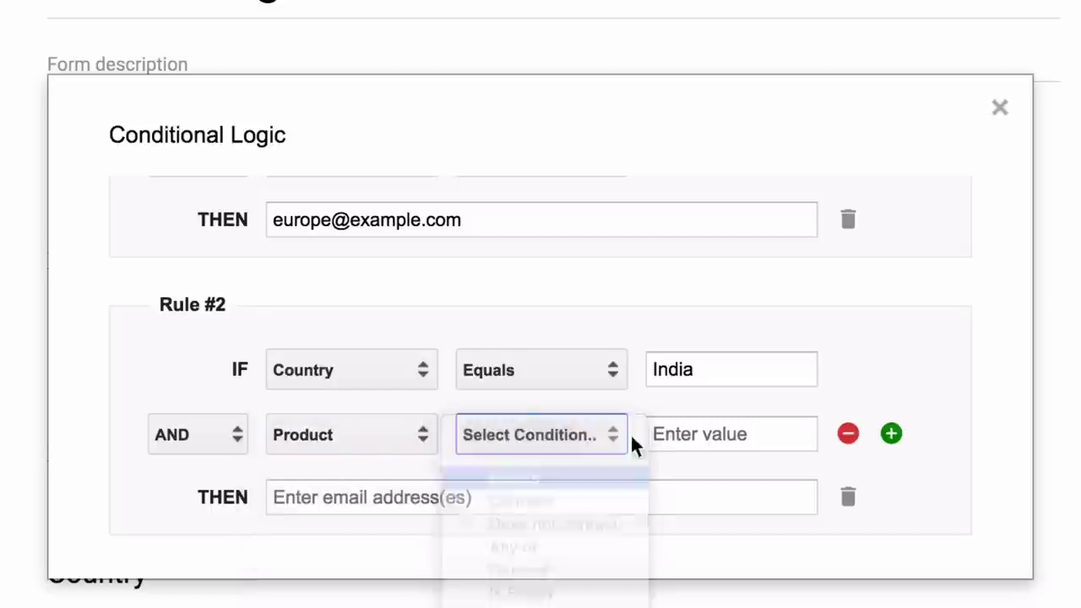
pyautogui.click(681, 422)
pyautogui.write('iPhone')
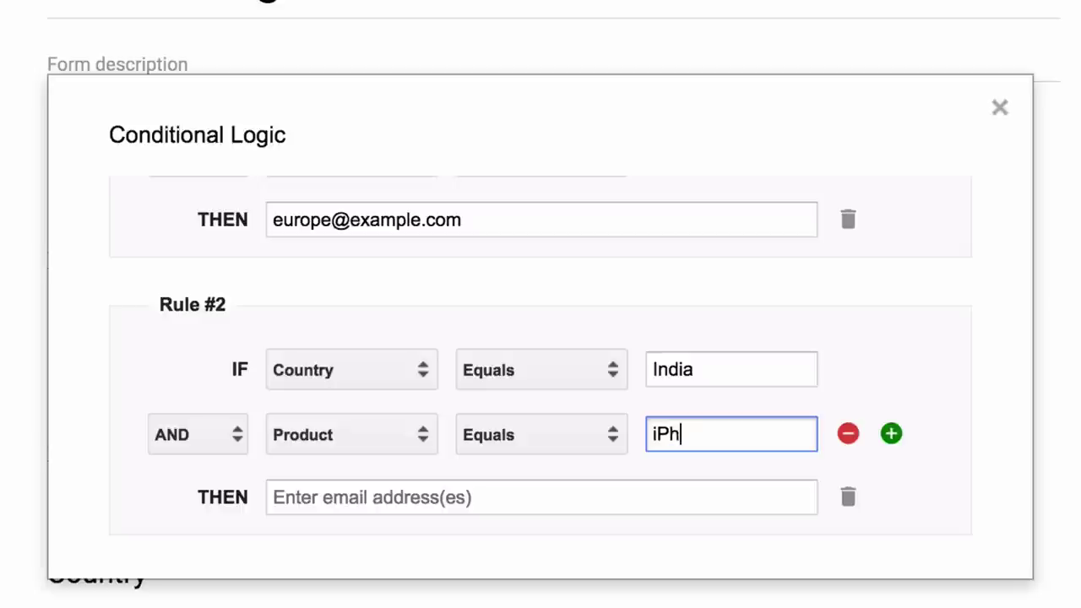
# Send Rule #2 to the India sales address, save the conditions and create the rule.
pyautogui.click(567, 493)
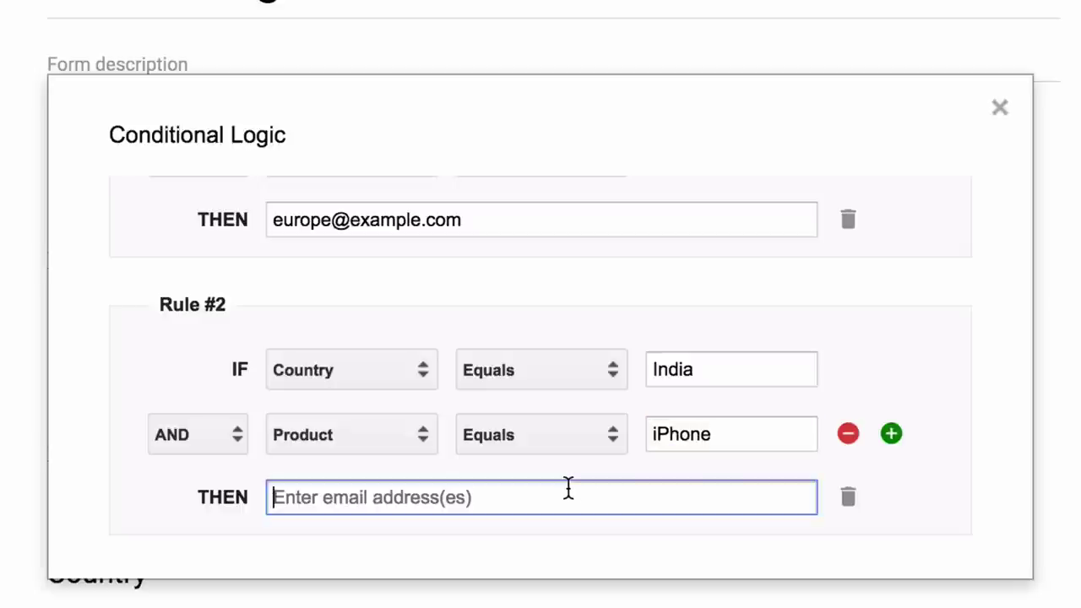
pyautogui.write('india@')
pyautogui.press('BackSpace')
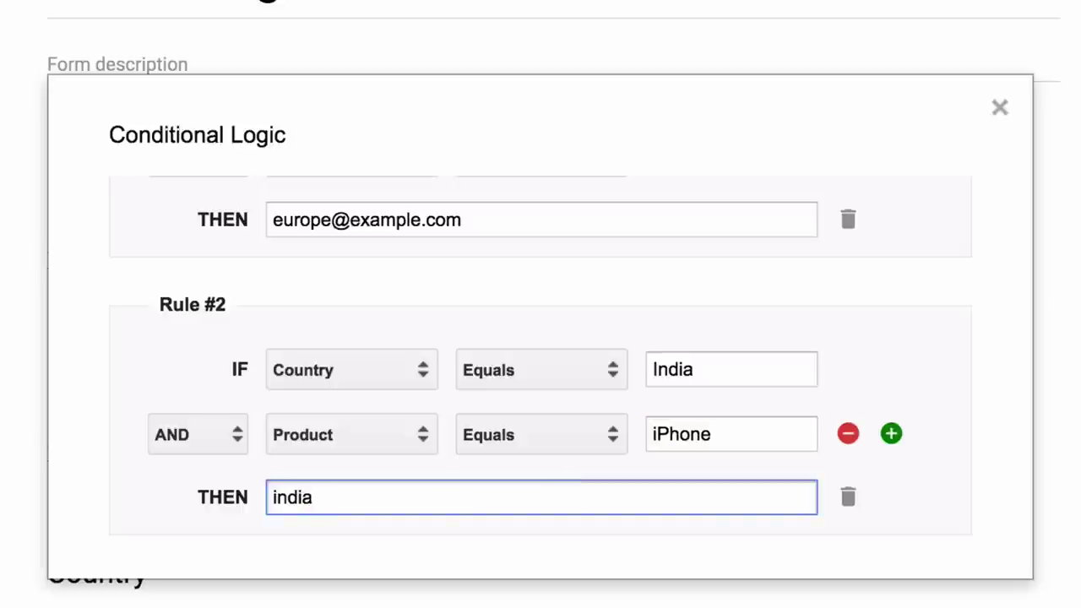
pyautogui.write('sales@e')
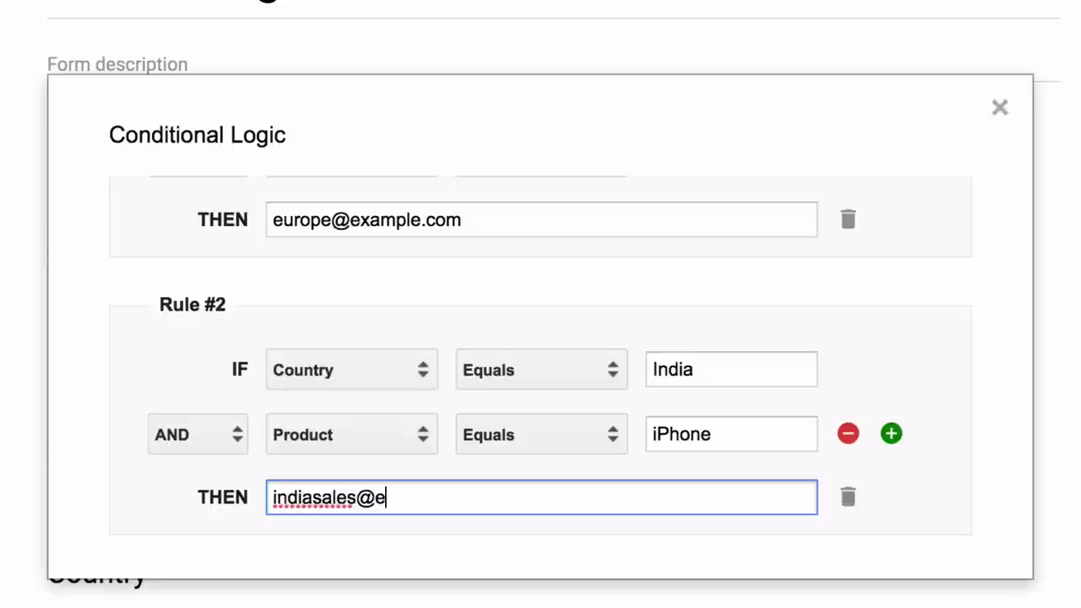
pyautogui.write('xample.com')
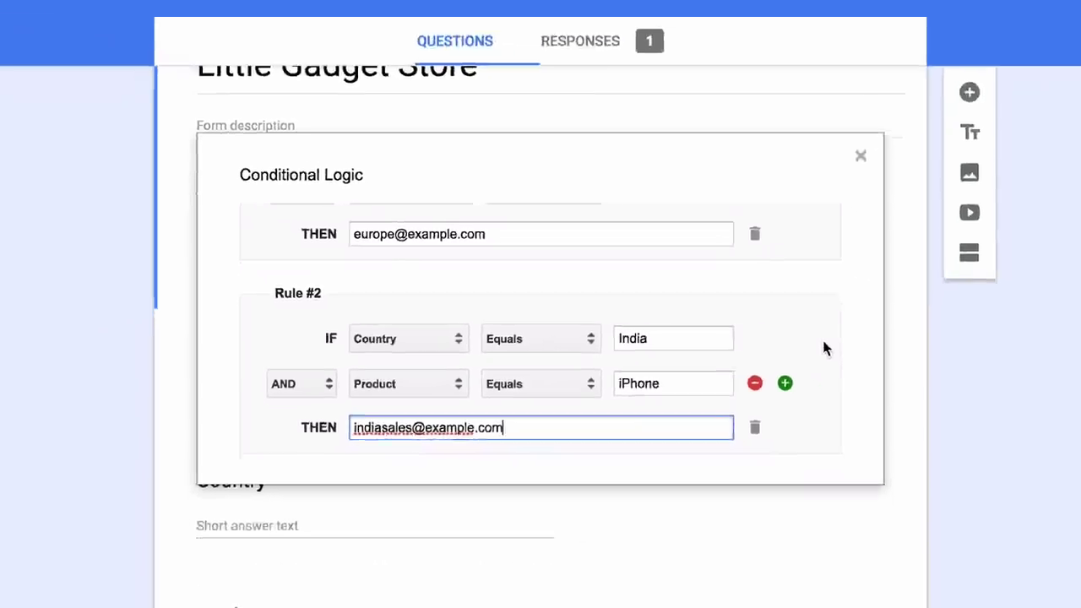
pyautogui.click(944, 472)
pyautogui.scroll(-2, 779, 384)
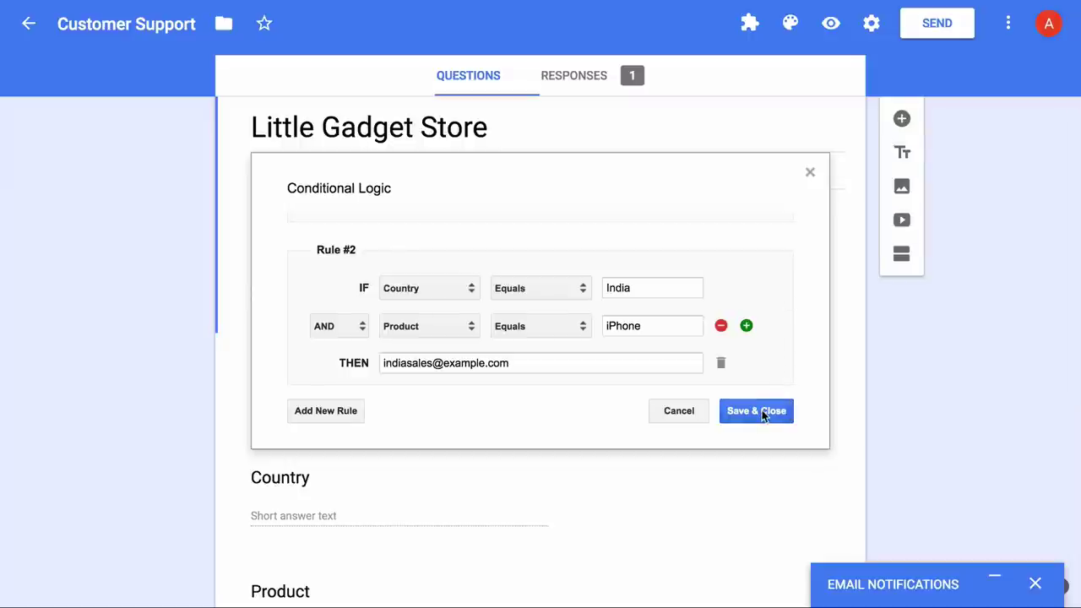
pyautogui.click(761, 412)
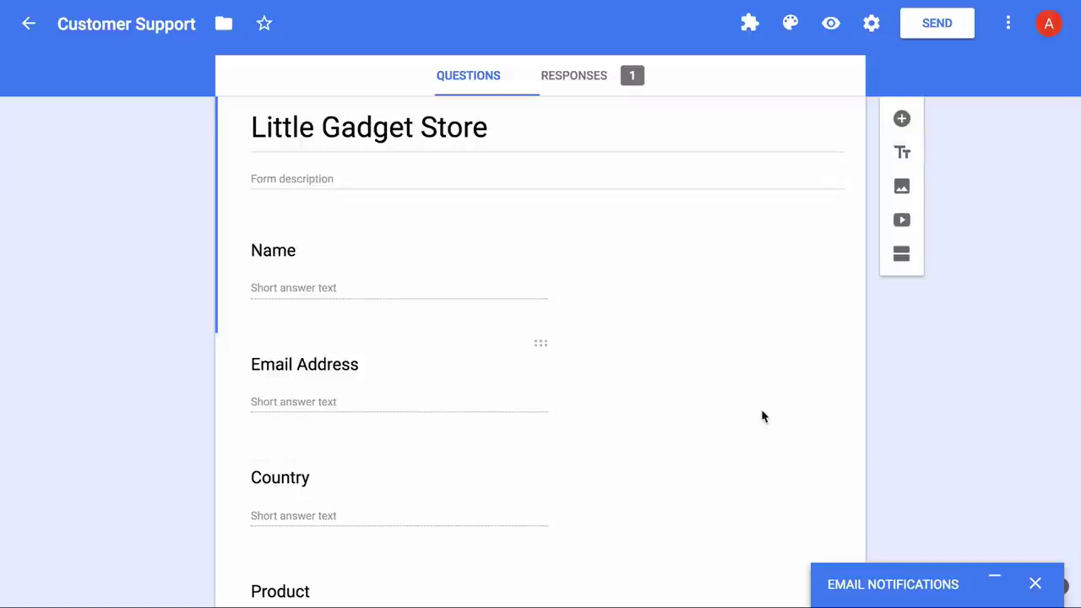
pyautogui.click(995, 584)
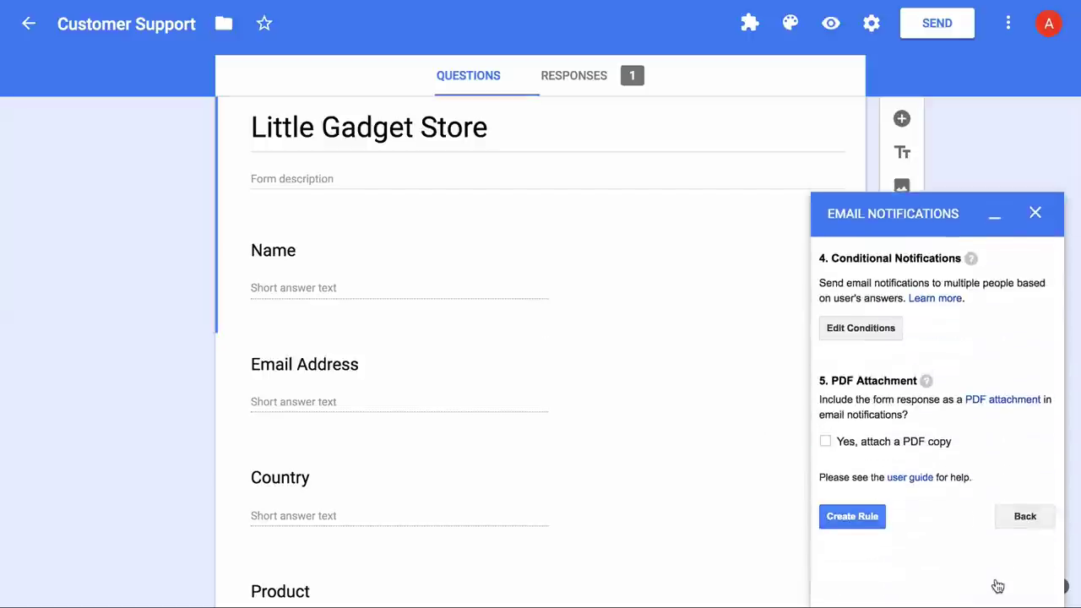
pyautogui.click(853, 511)
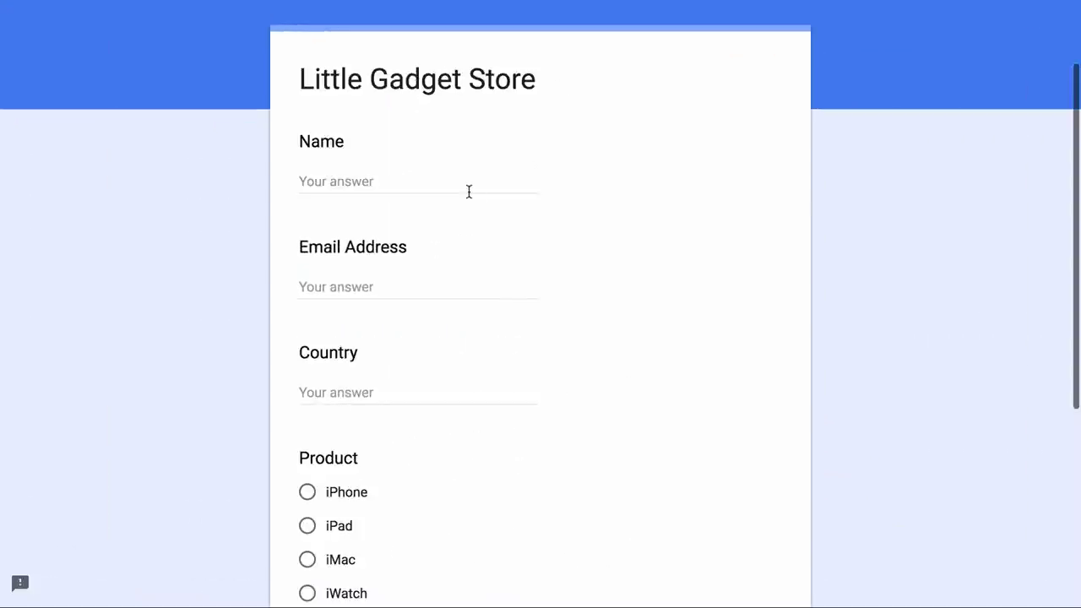
# Fill in the test respondent's name, e-mail address and Country UK.
pyautogui.click(469, 192)
pyautogui.write('Peter')
pyautogui.press('Tab')
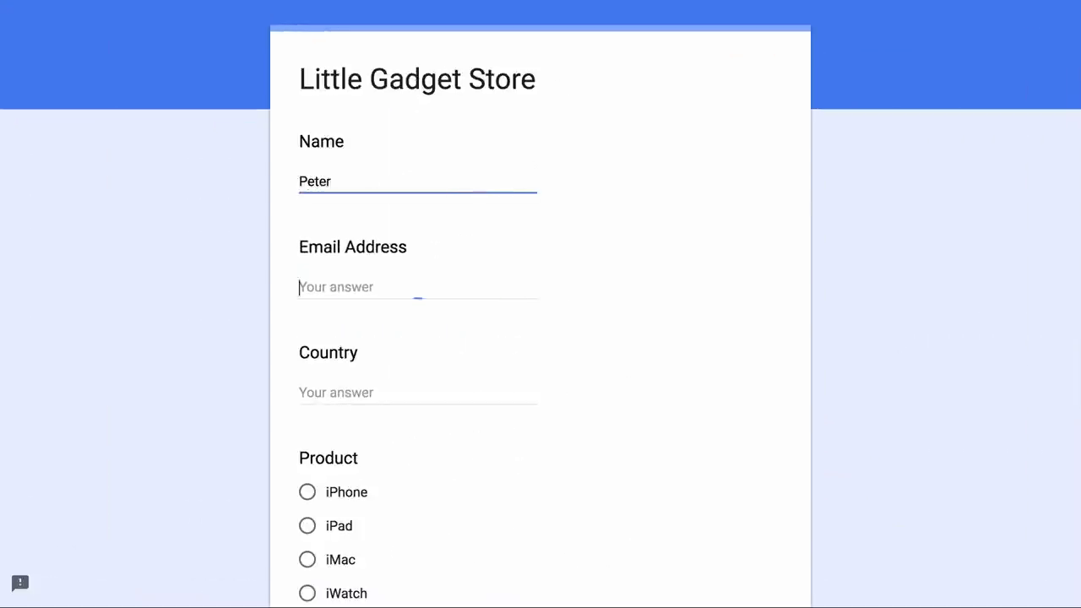
pyautogui.write('peter@example.com')
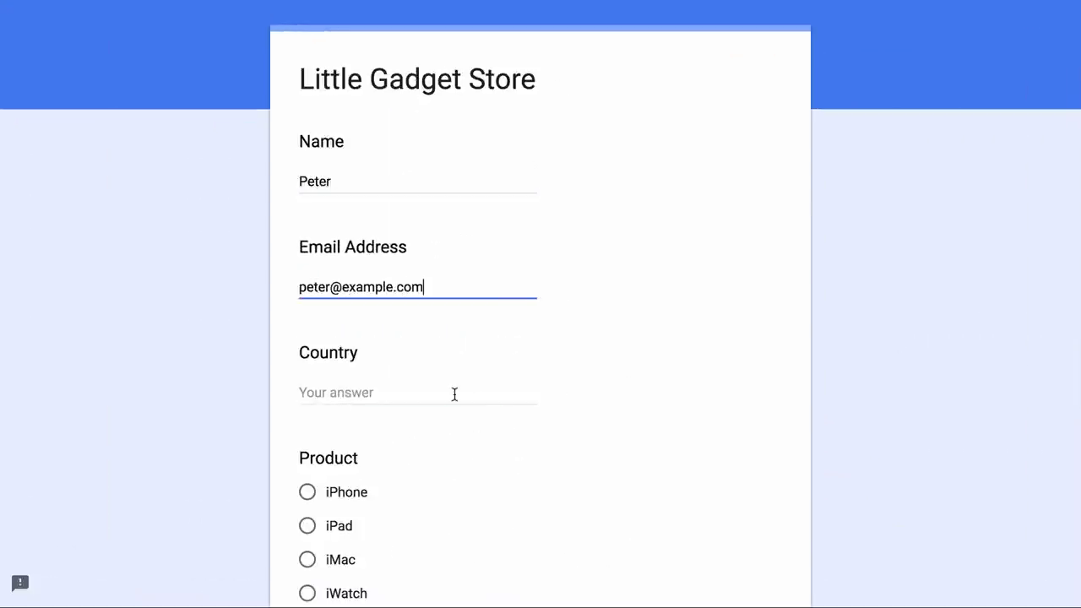
pyautogui.click(454, 394)
pyautogui.write('UK')
# Choose iMac, enter the message 'This is a test message.' and submit.
pyautogui.scroll(-2, 533, 437)
pyautogui.click(308, 443)
pyautogui.scroll(-3, 396, 323)
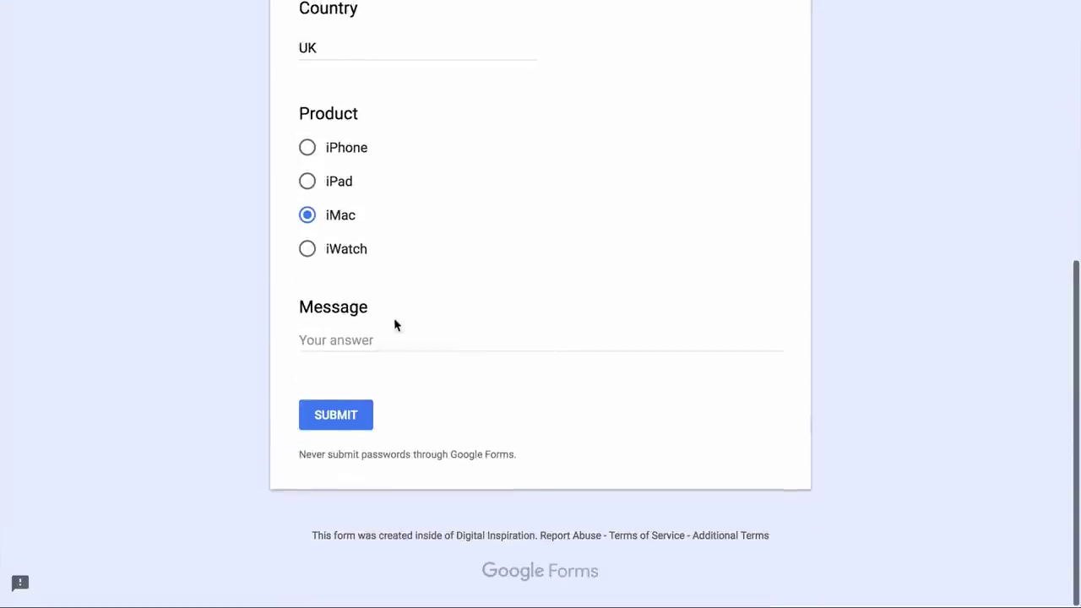
pyautogui.click(396, 329)
pyautogui.write('o')
pyautogui.press('BackSpace')
pyautogui.write('This is a test message.')
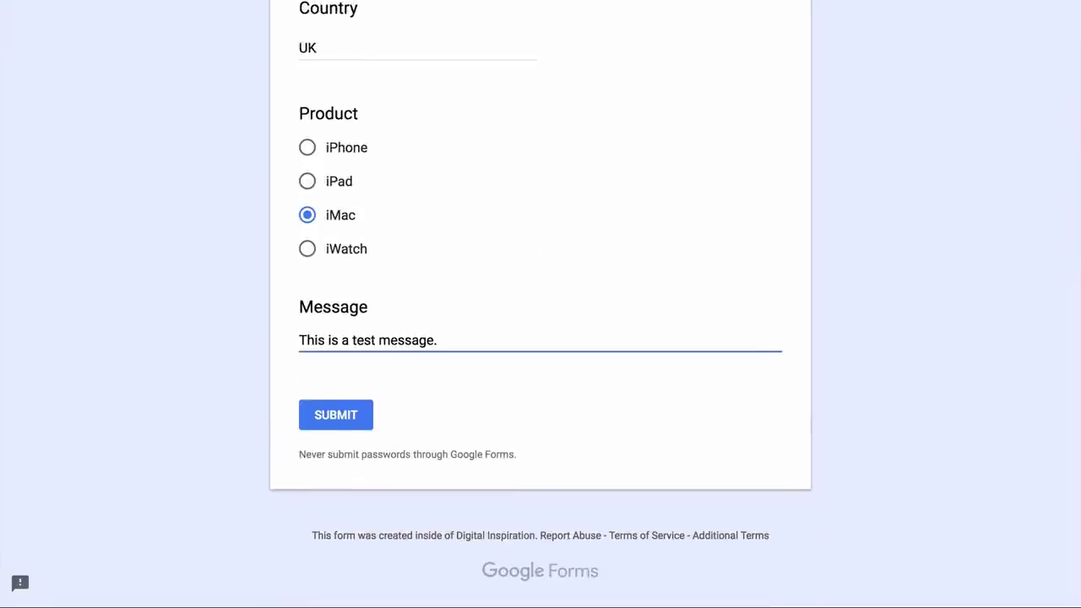
pyautogui.scroll(1, 321, 512)
pyautogui.click(321, 512)
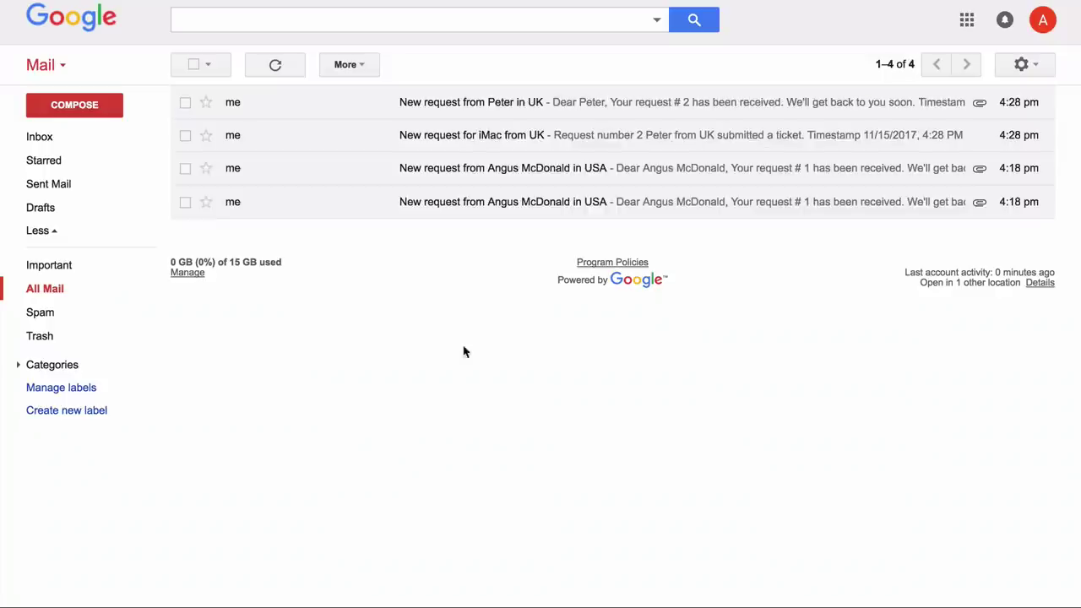
# Open the 'New request' notification email for the UK submission in Gmail.
pyautogui.click(567, 113)
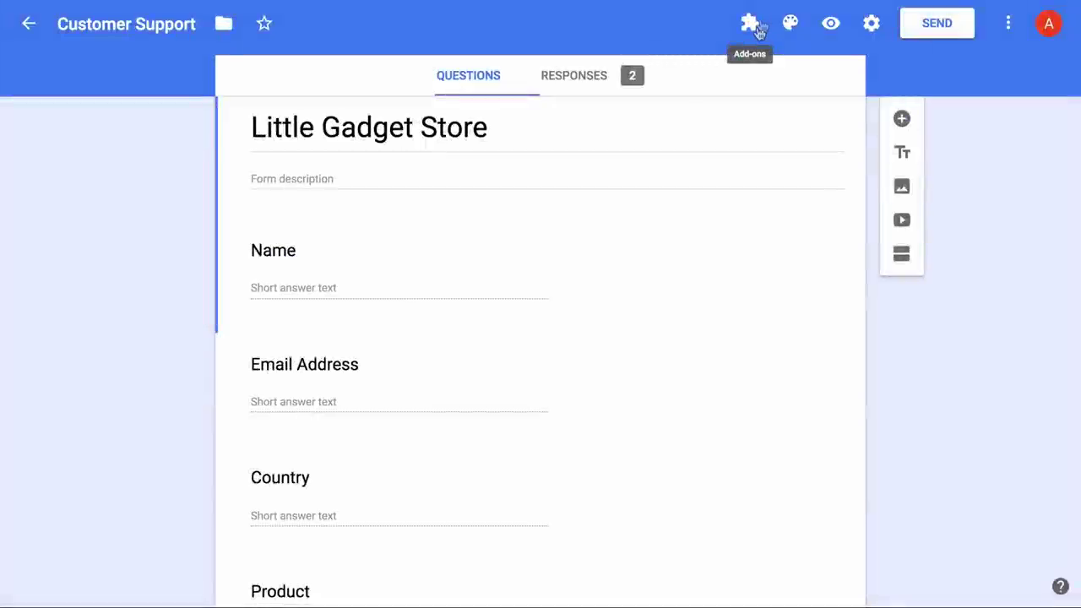
# Open the add-on's date format settings for the For Internal Use notification.
pyautogui.click(758, 25)
pyautogui.click(812, 76)
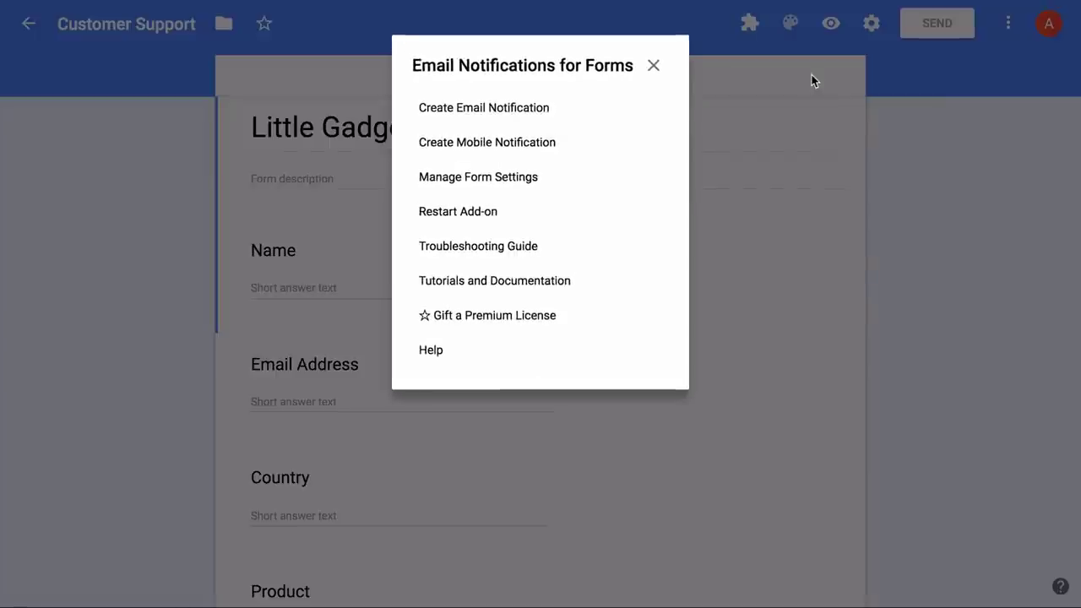
pyautogui.click(524, 182)
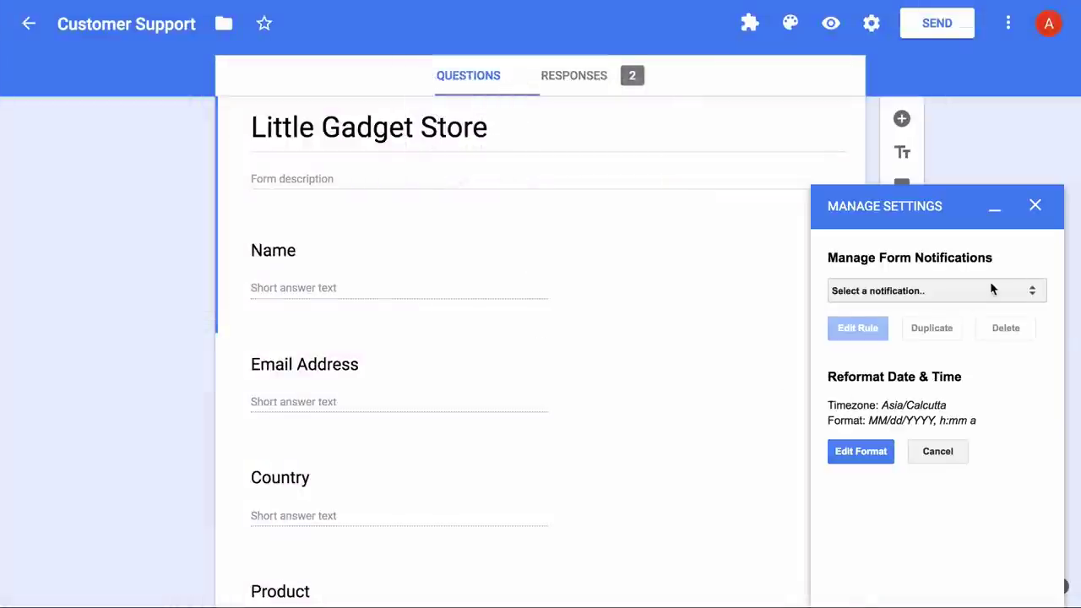
pyautogui.click(990, 287)
pyautogui.click(993, 313)
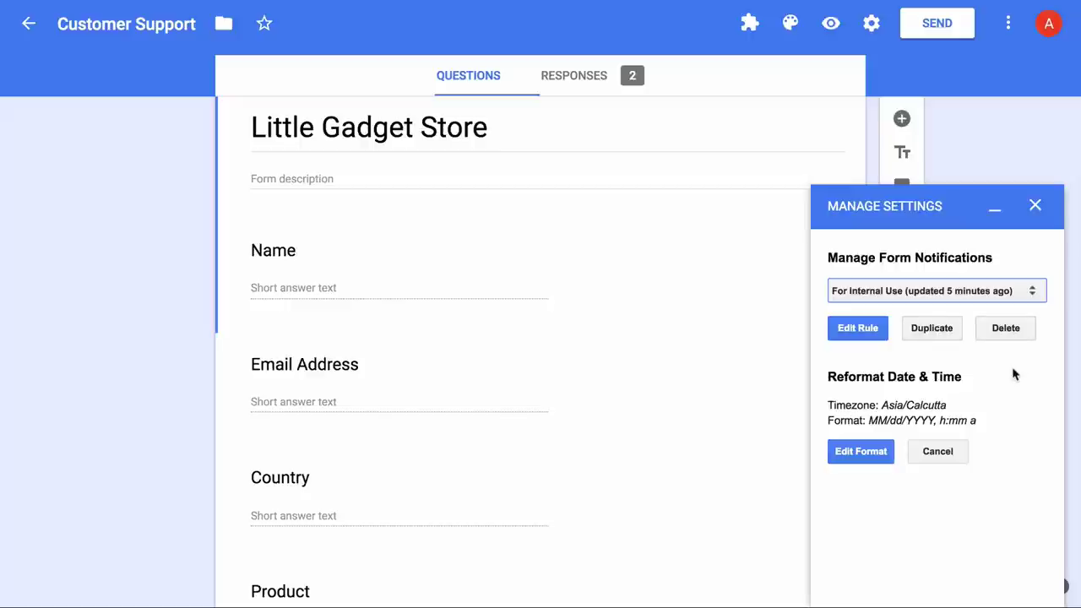
pyautogui.click(869, 459)
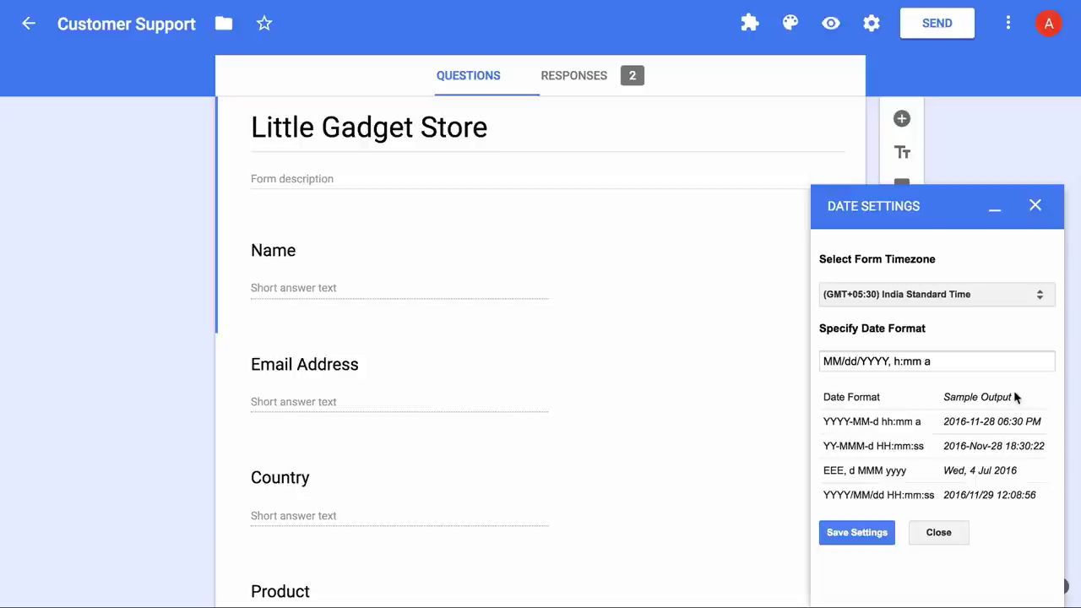
# Keep the timezone at (GMT+05:30) India Standard Time.
pyautogui.click(1020, 295)
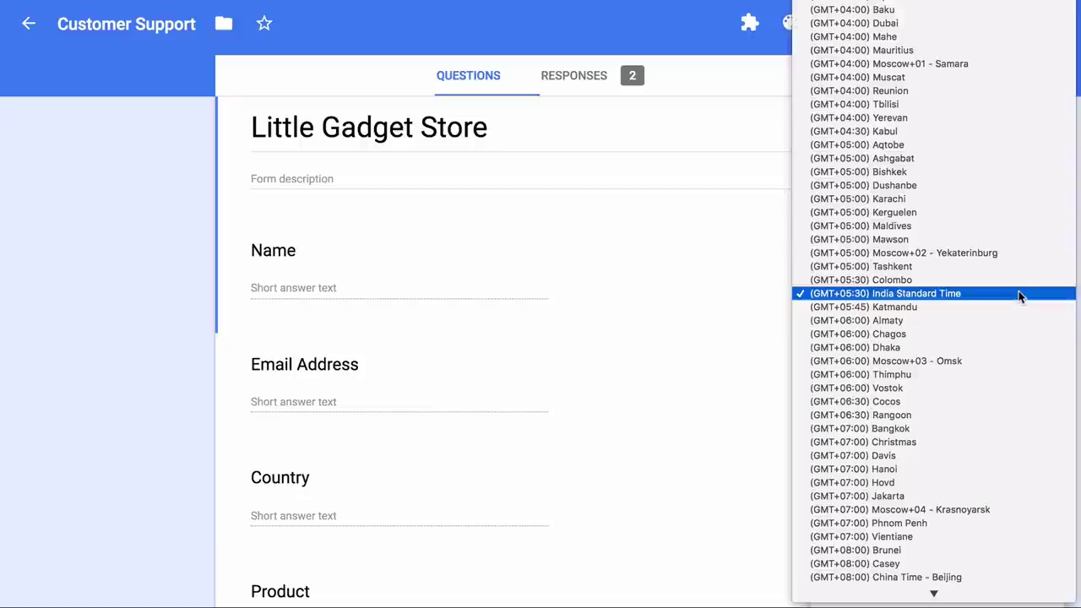
pyautogui.click(1019, 293)
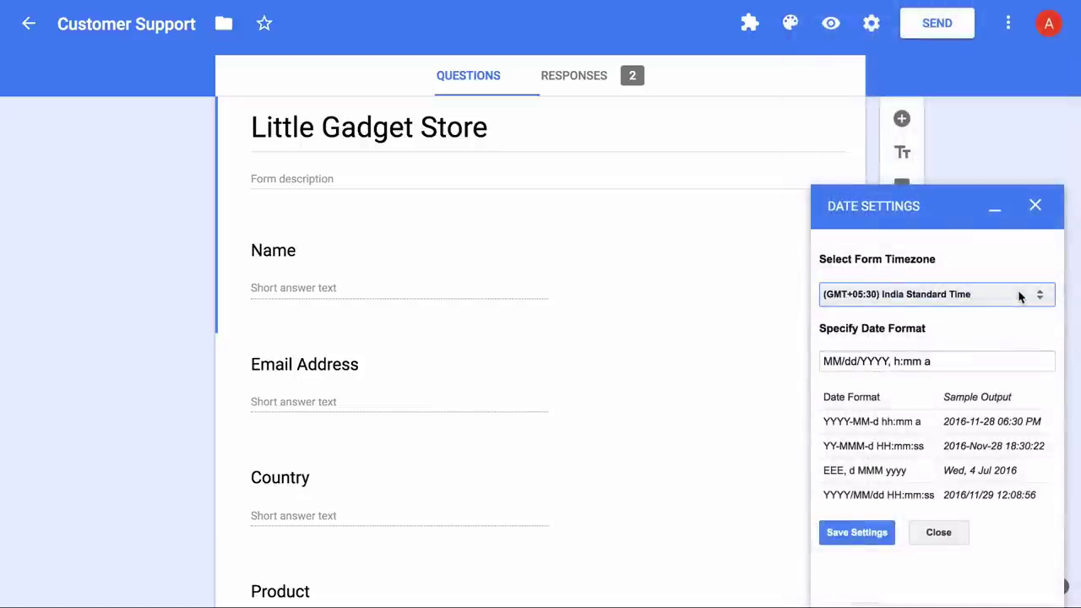